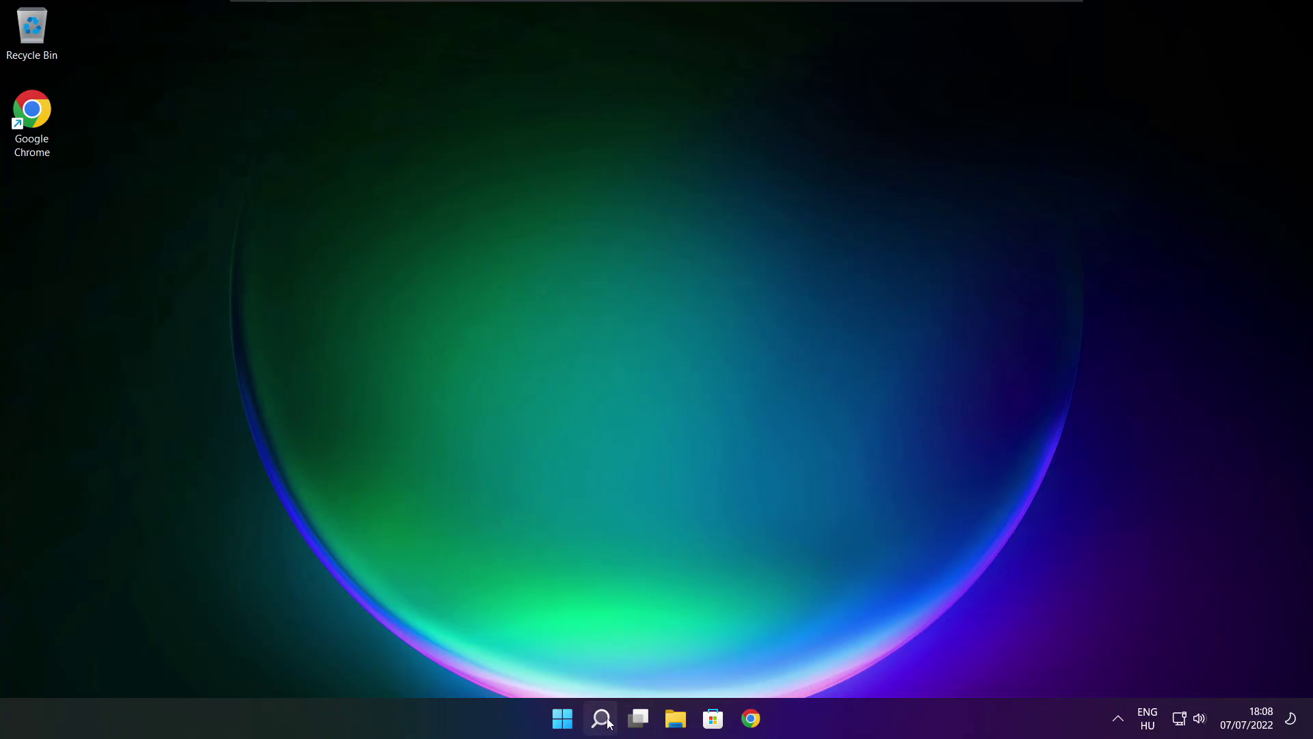
Search Windows for 'device manager' and launch Device Manager from the best match
{"action": "left_click", "coordinate": [602, 720]}
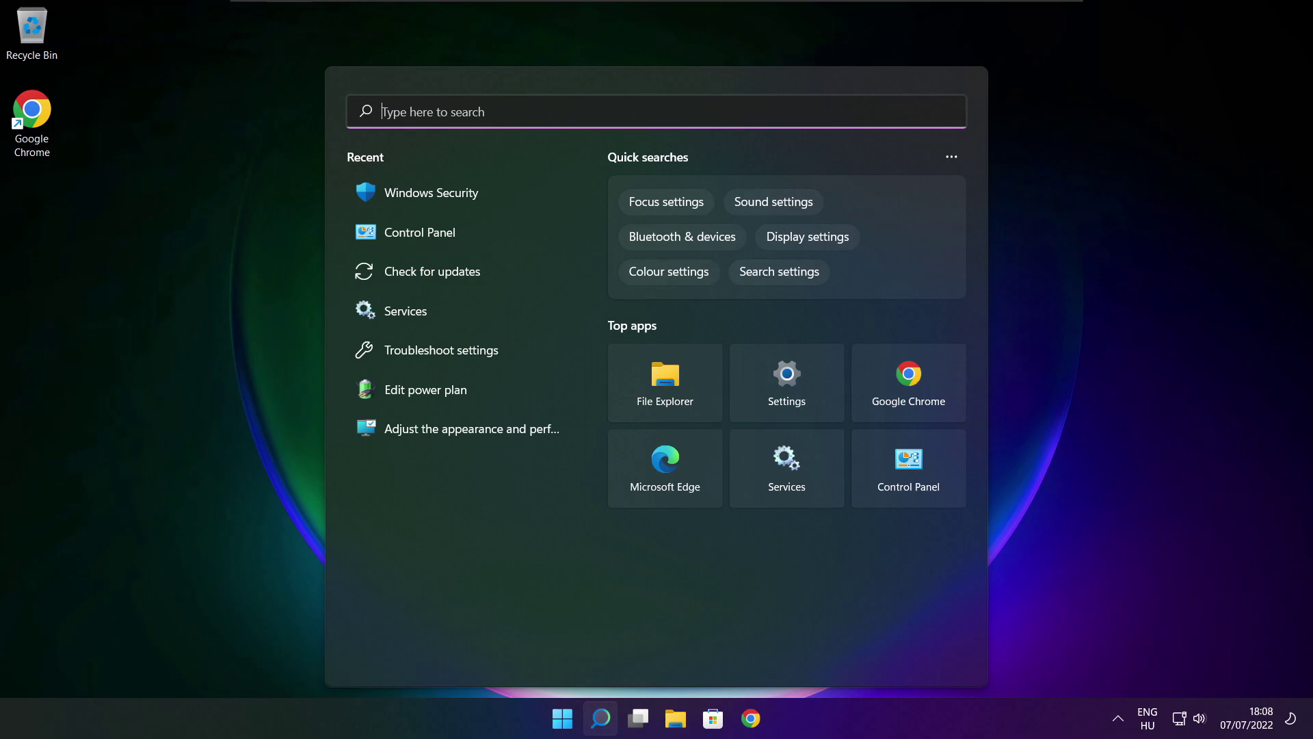
{"action": "type", "text": "devic"}
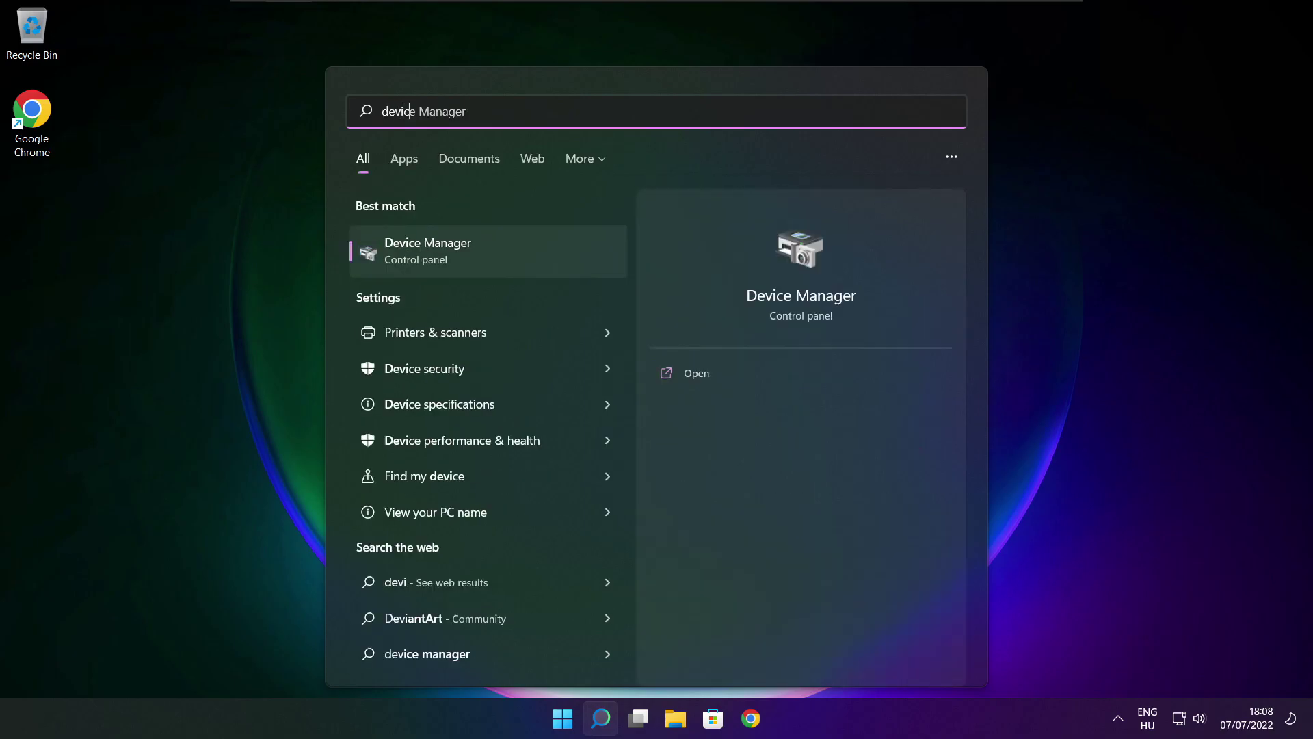
{"action": "type", "text": "e mana"}
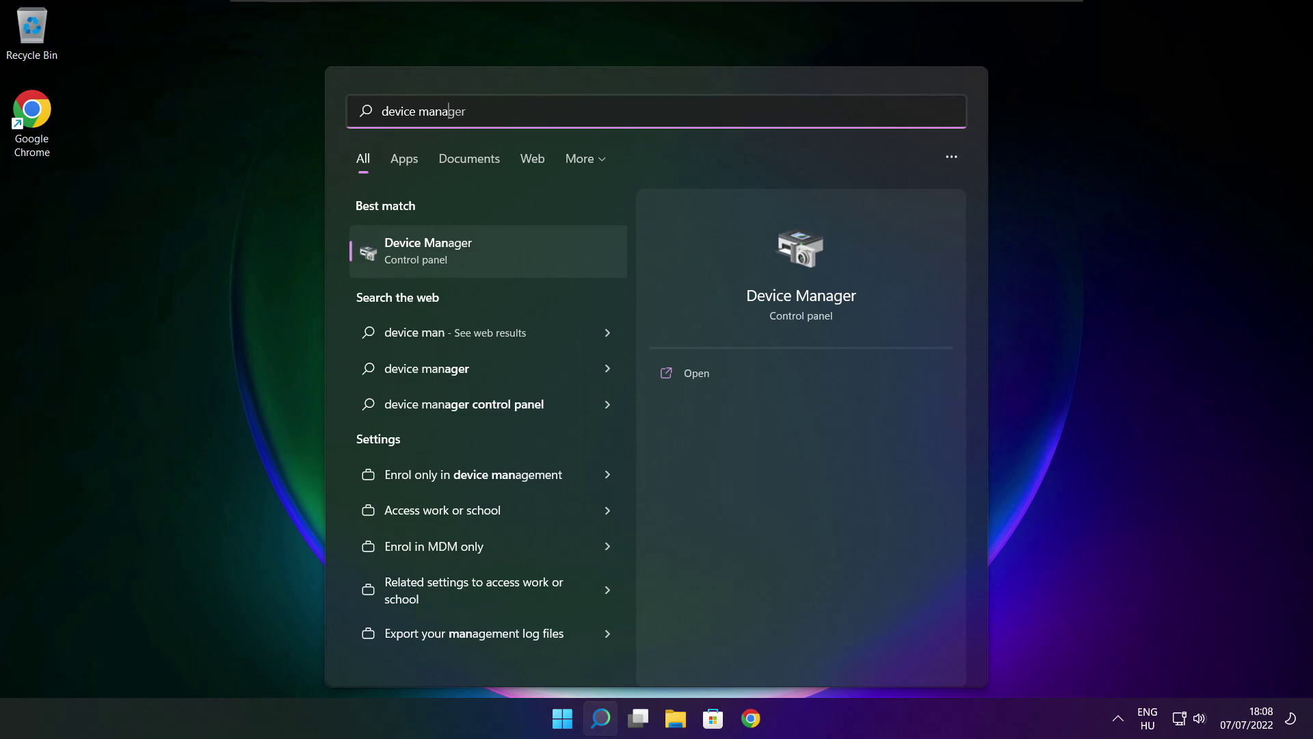
{"action": "type", "text": "ger"}
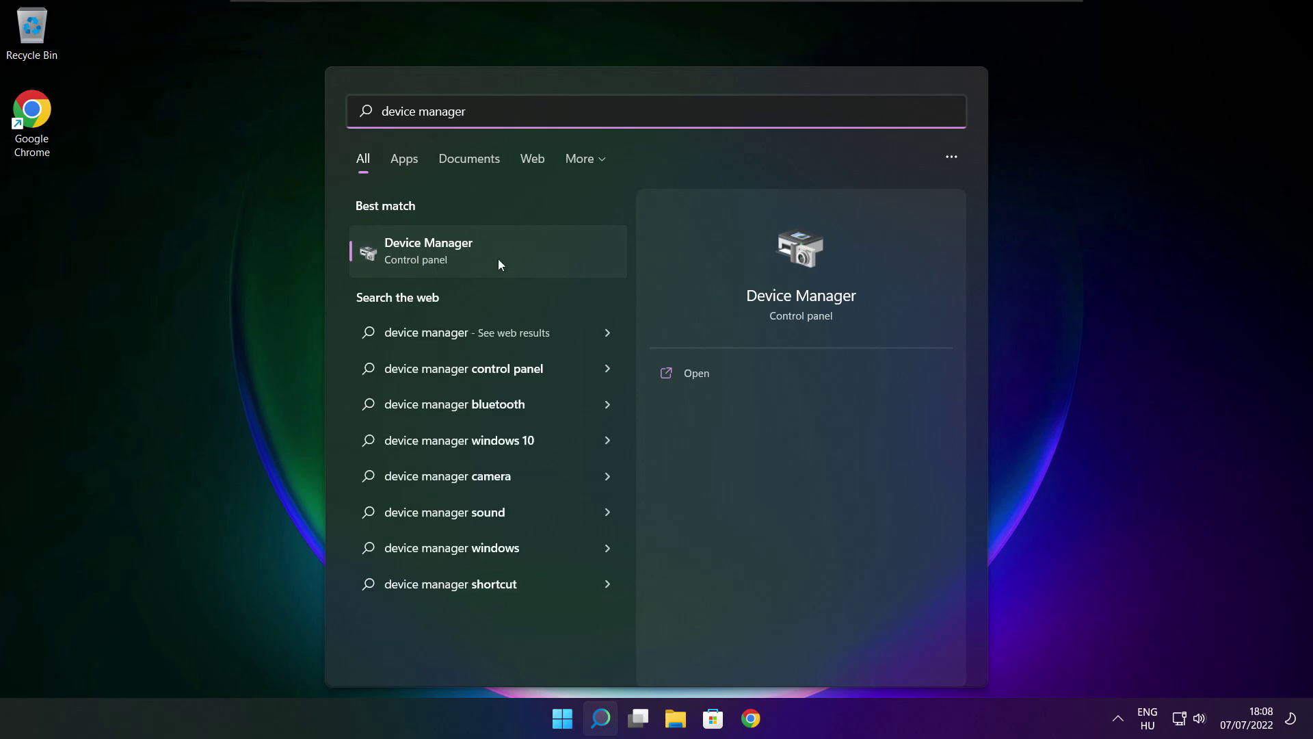
{"action": "left_click", "coordinate": [539, 256]}
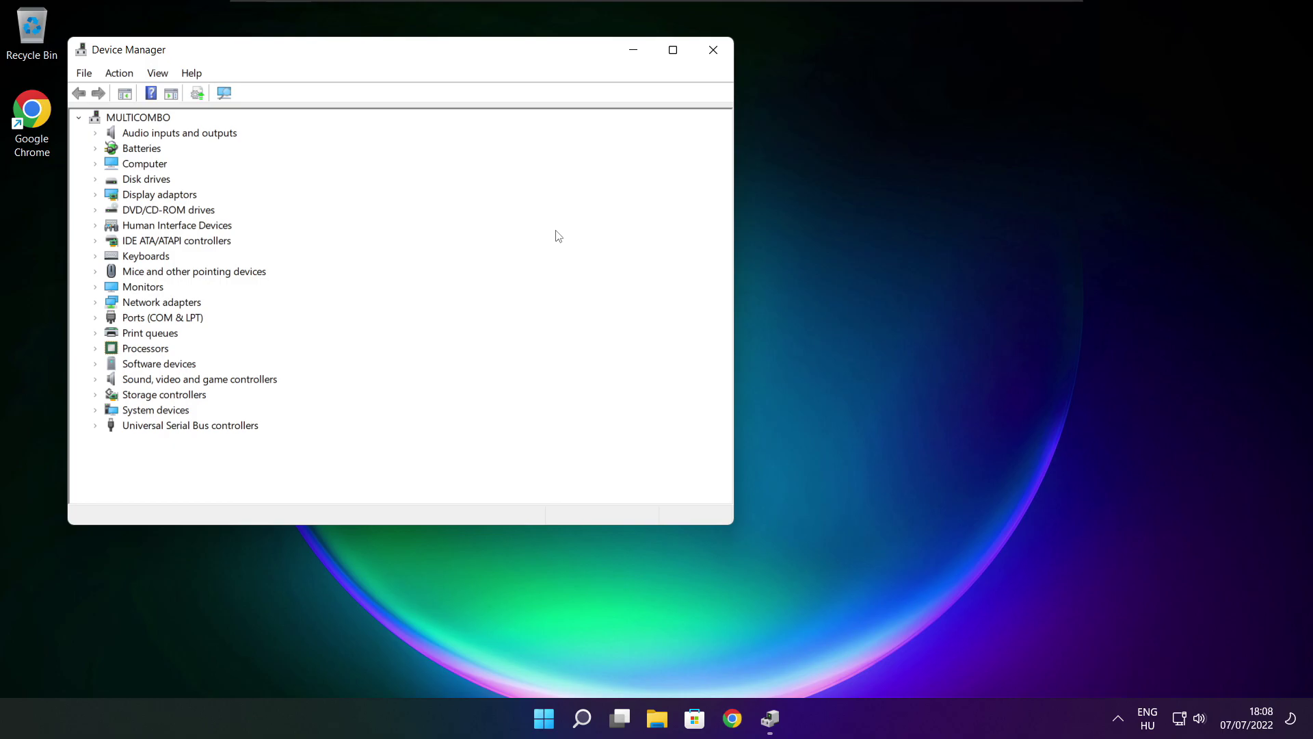
Maximize Device Manager and select the VMware SVGA 3D adapter under Display adaptors
{"action": "left_click", "coordinate": [673, 51]}
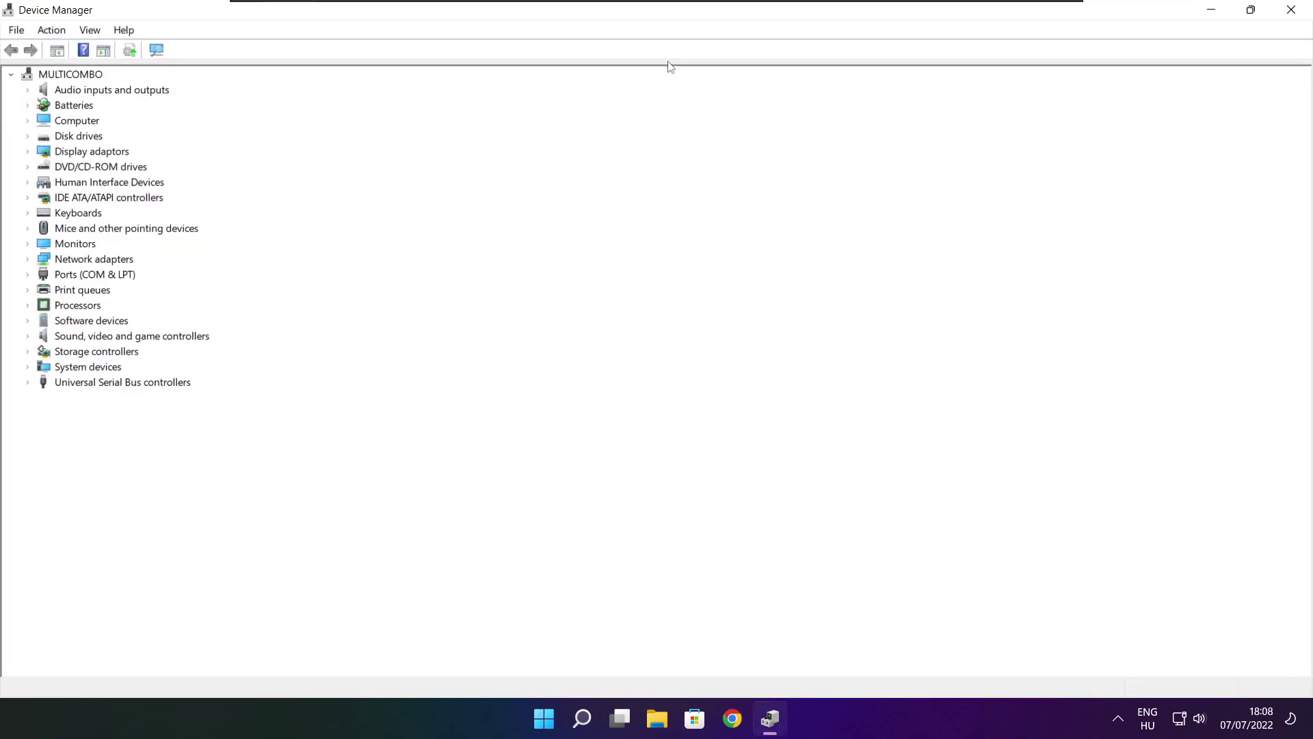
{"action": "left_click", "coordinate": [77, 154]}
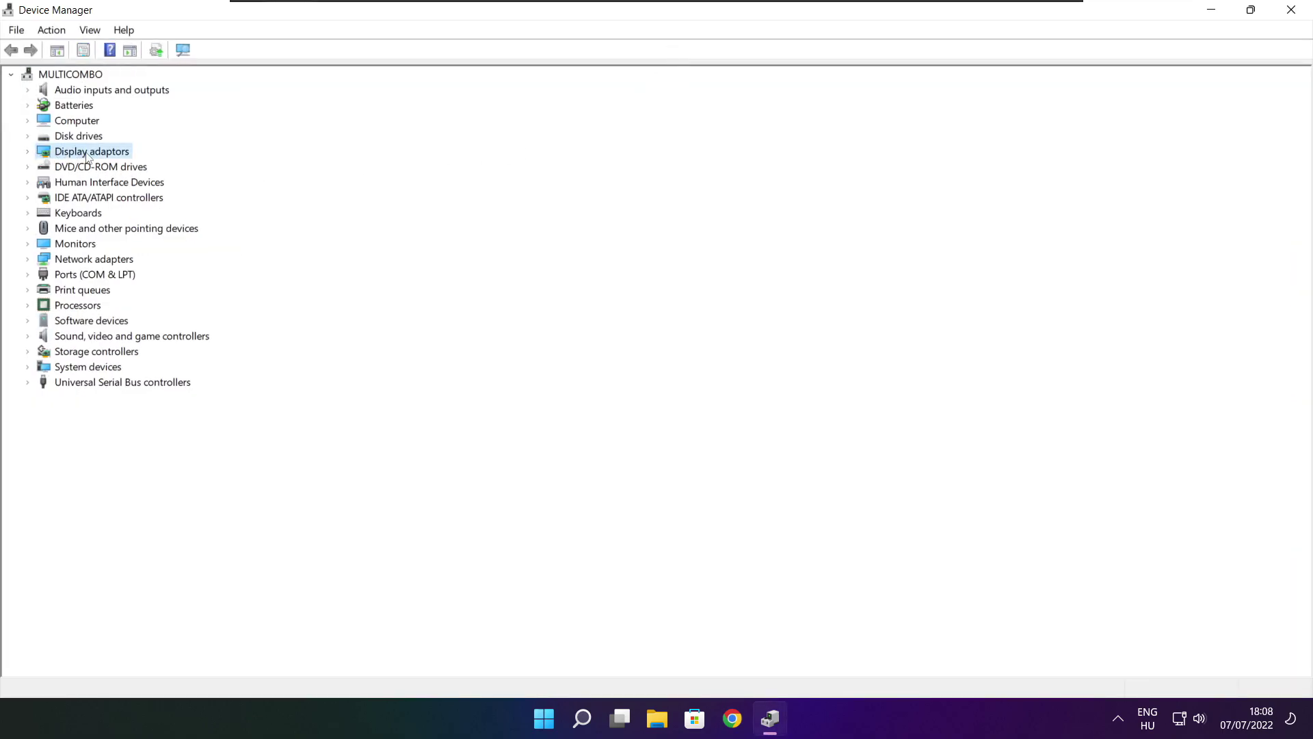
{"action": "left_click", "coordinate": [28, 152]}
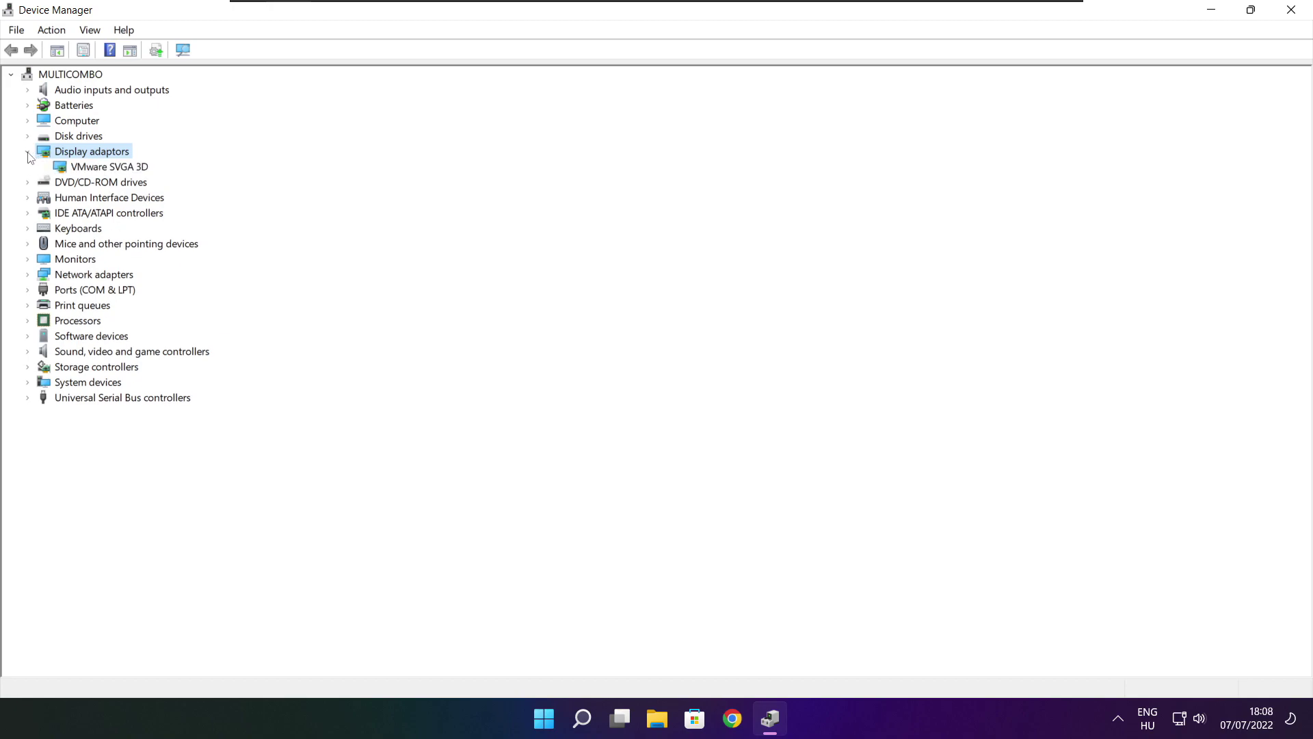
{"action": "left_click", "coordinate": [68, 169]}
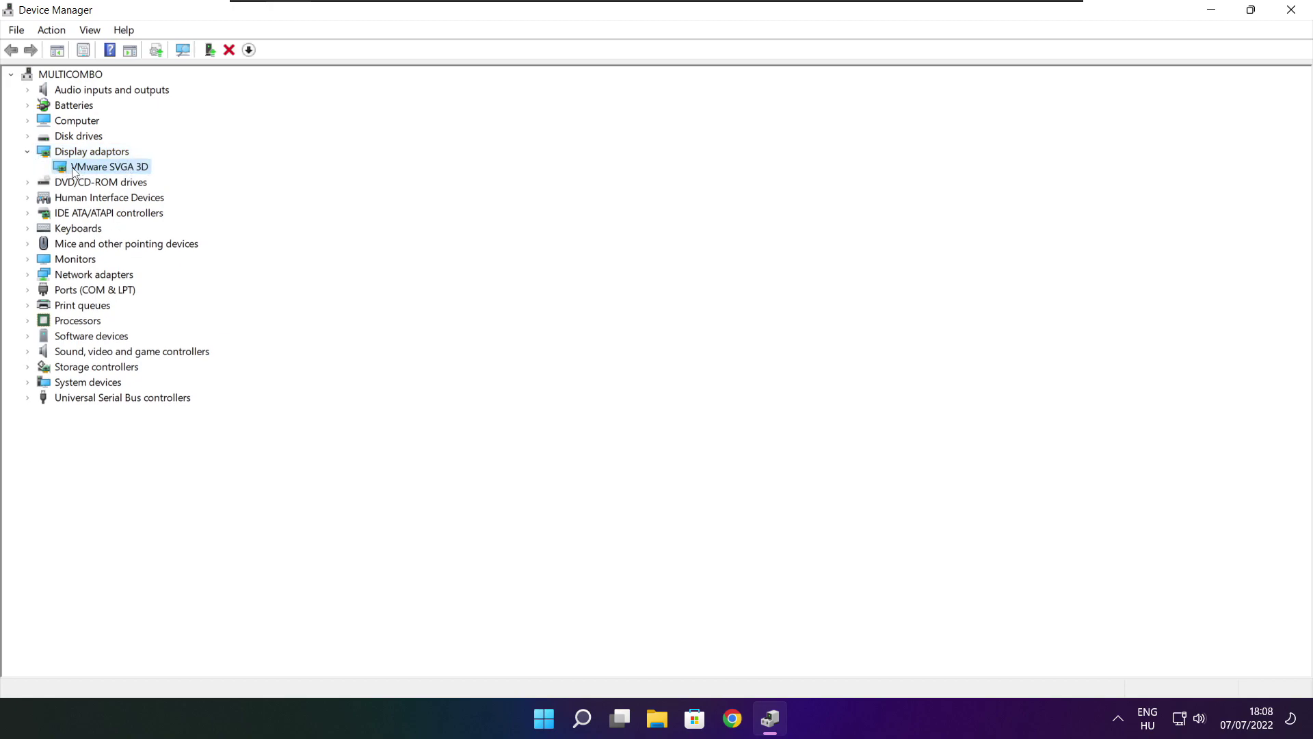
Search automatically for a newer VMware SVGA 3D driver and dismiss the result
{"action": "right_click", "coordinate": [95, 166]}
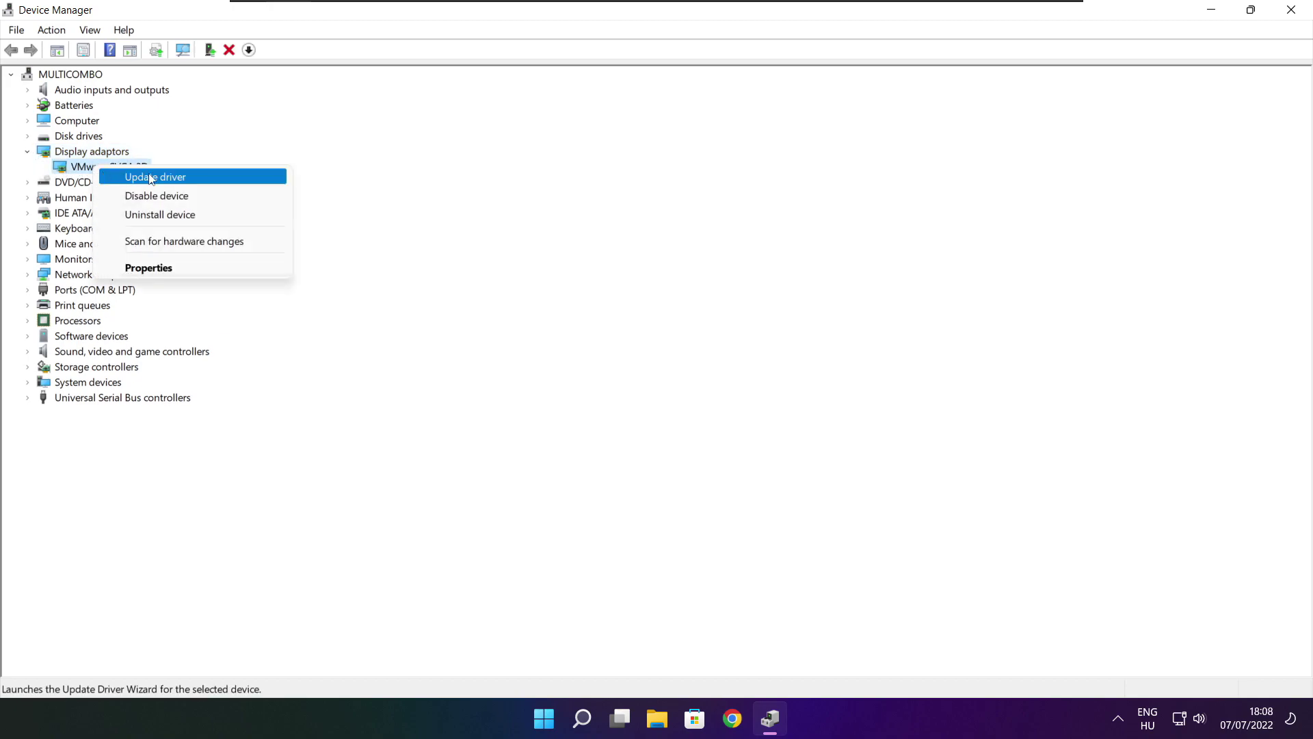
{"action": "left_click", "coordinate": [186, 177]}
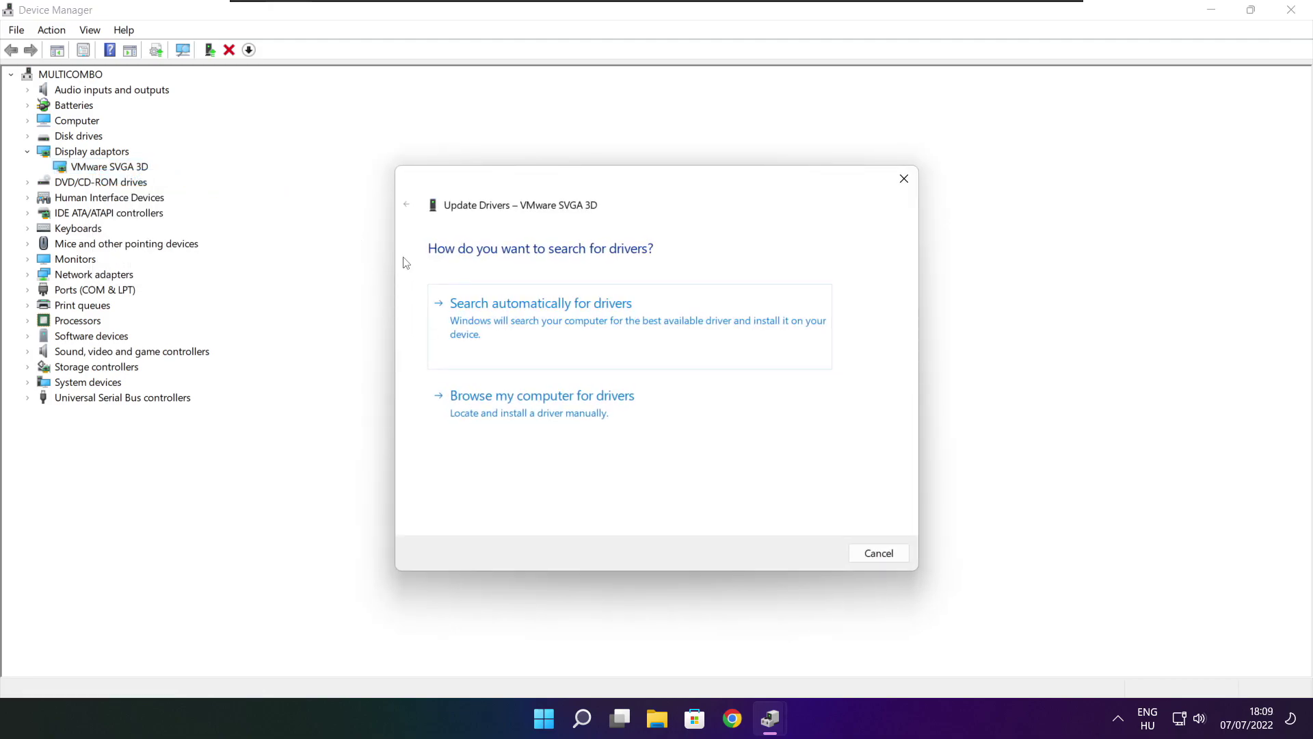
{"action": "left_click", "coordinate": [604, 329]}
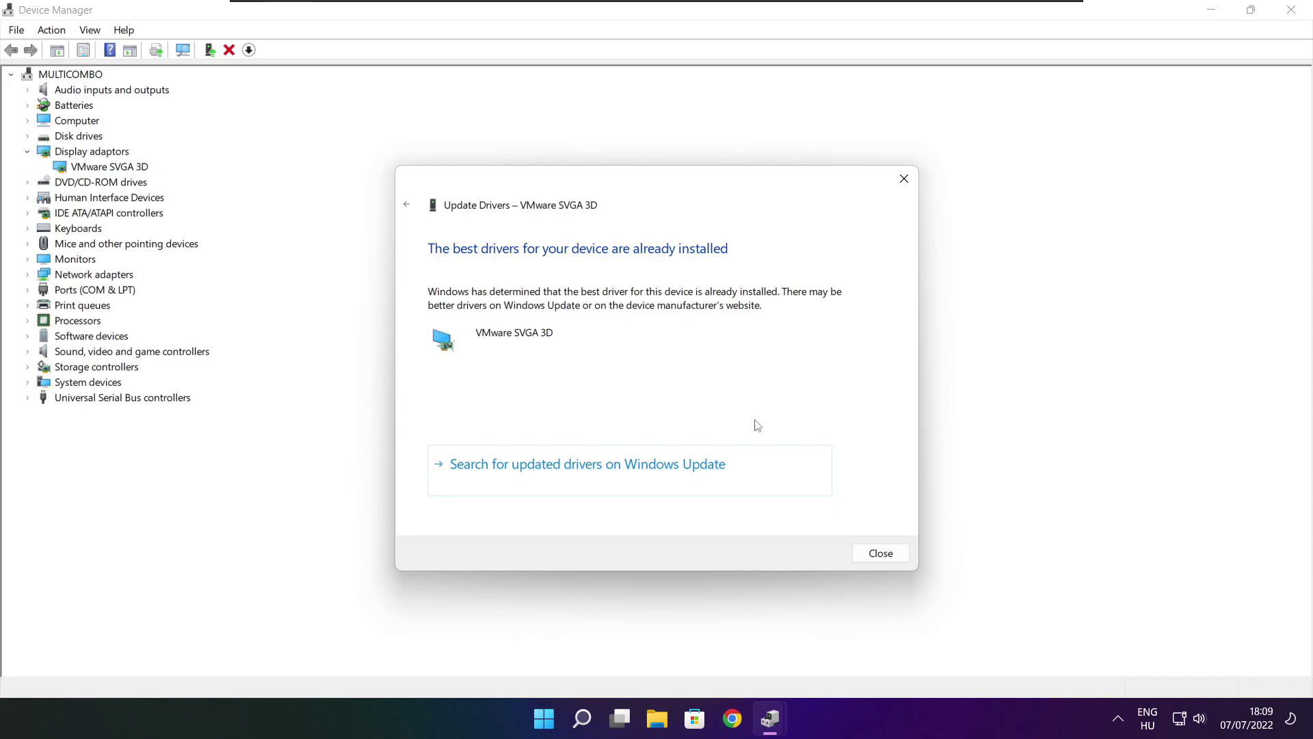
{"action": "left_click", "coordinate": [881, 554]}
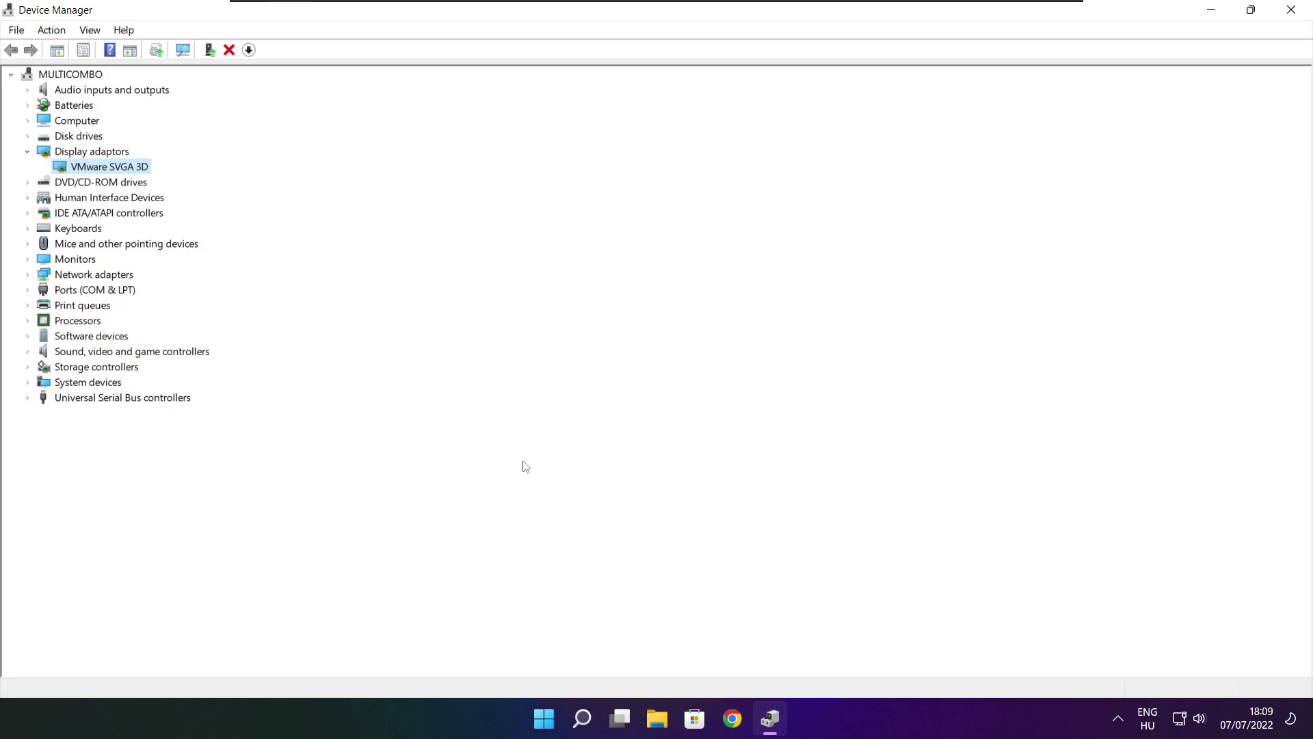
{"action": "left_click", "coordinate": [40, 358]}
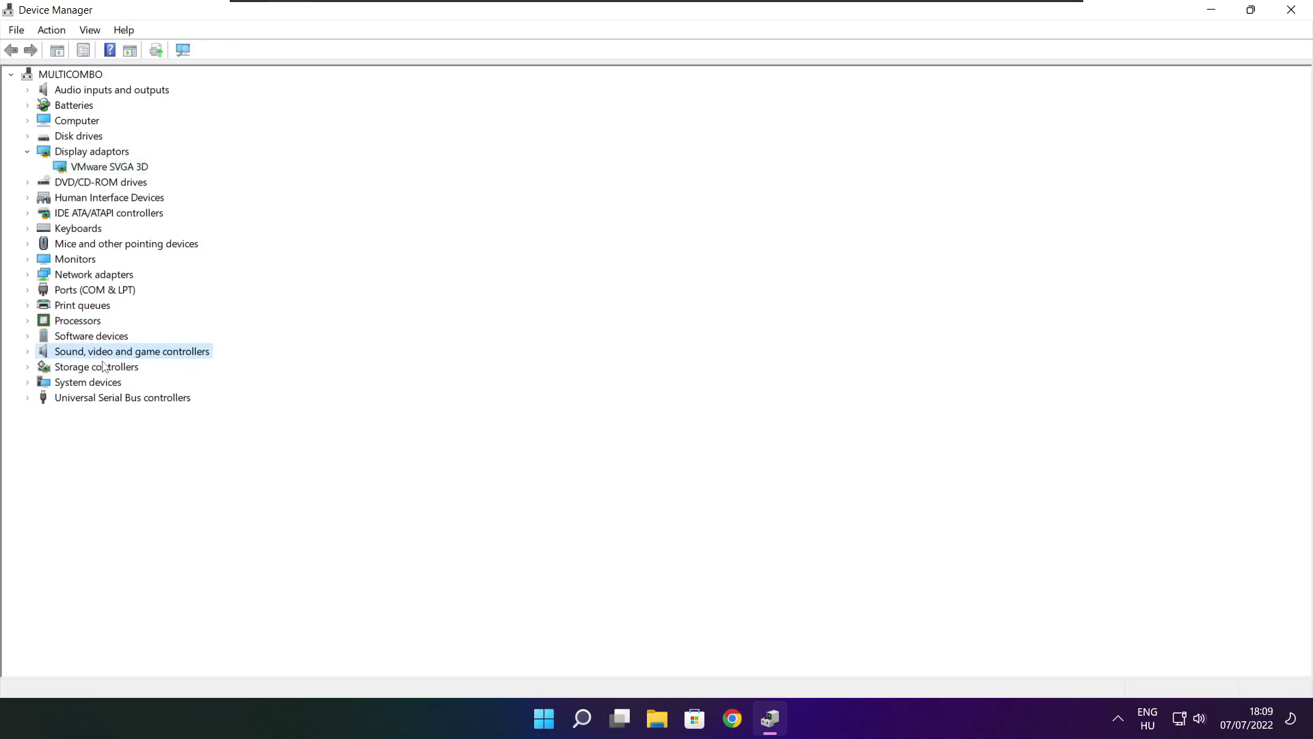
Run an automatic driver search for the High Definition Audio Device, then close Device Manager
{"action": "left_click", "coordinate": [28, 353]}
{"action": "left_click", "coordinate": [125, 369]}
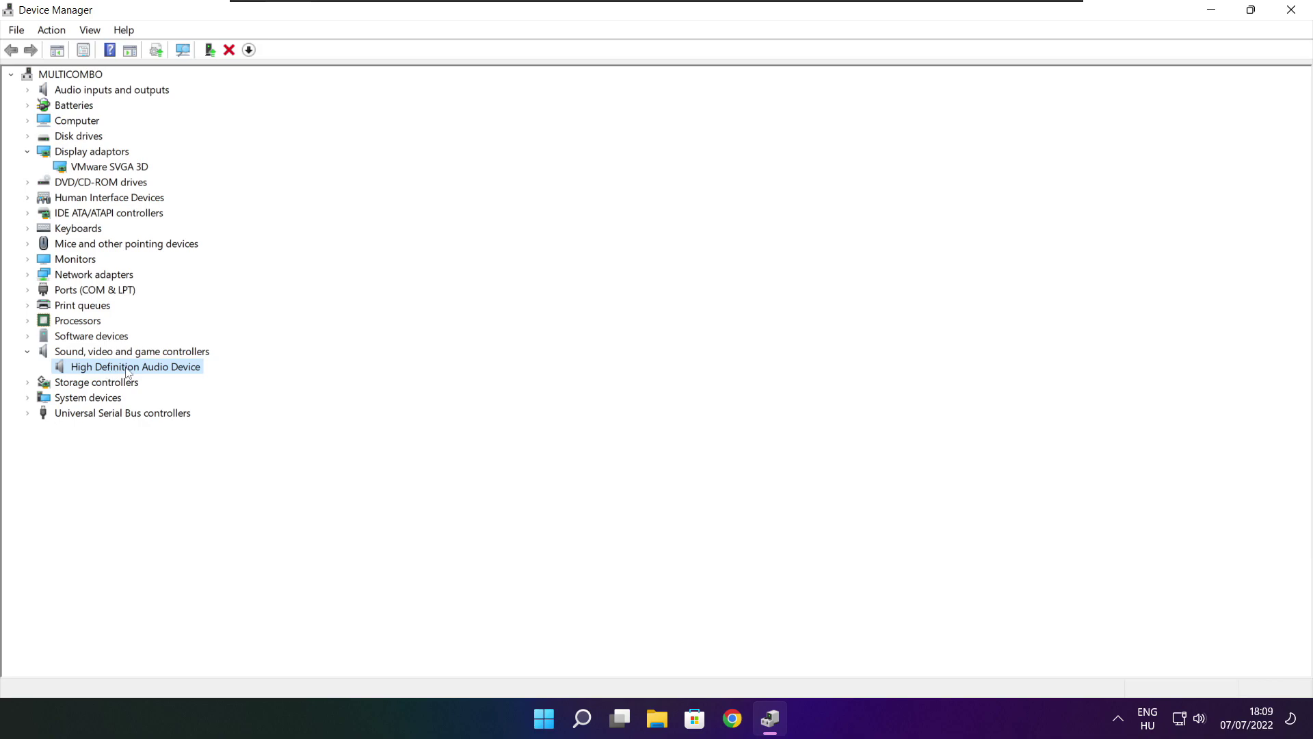
{"action": "right_click", "coordinate": [126, 372]}
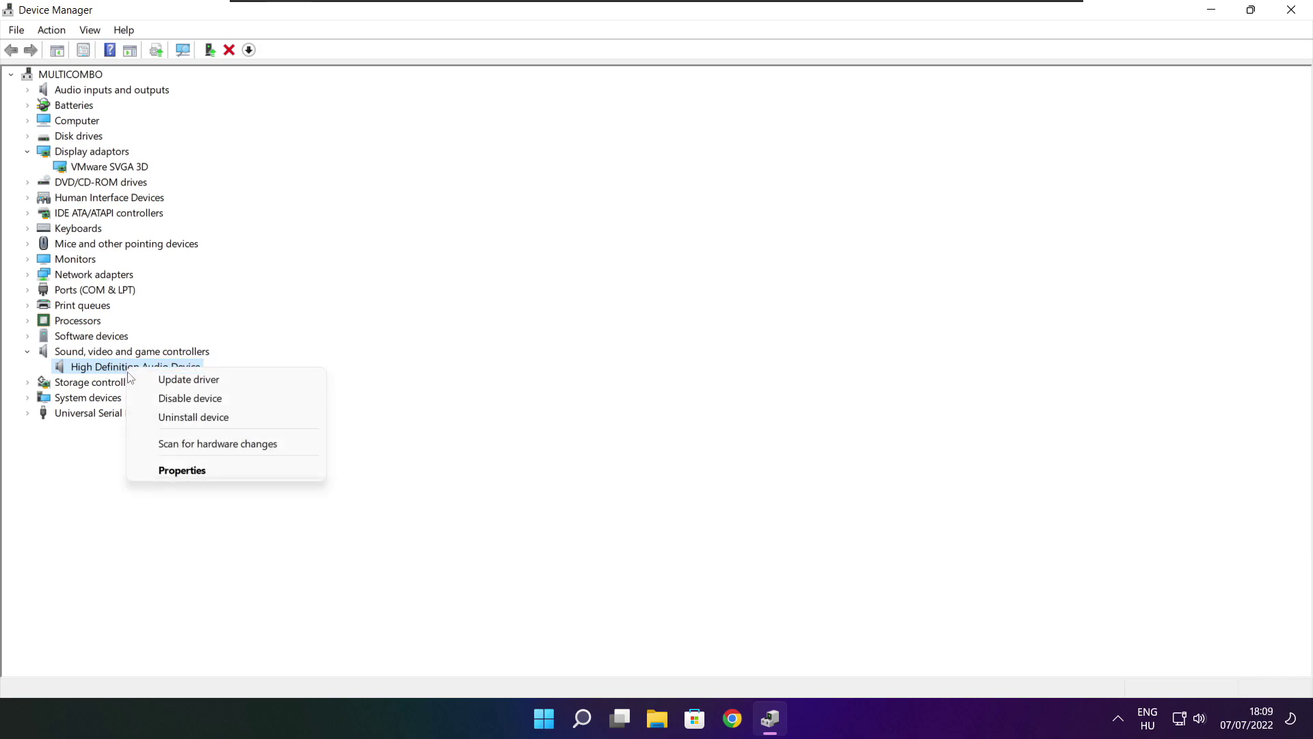
{"action": "left_click", "coordinate": [255, 387]}
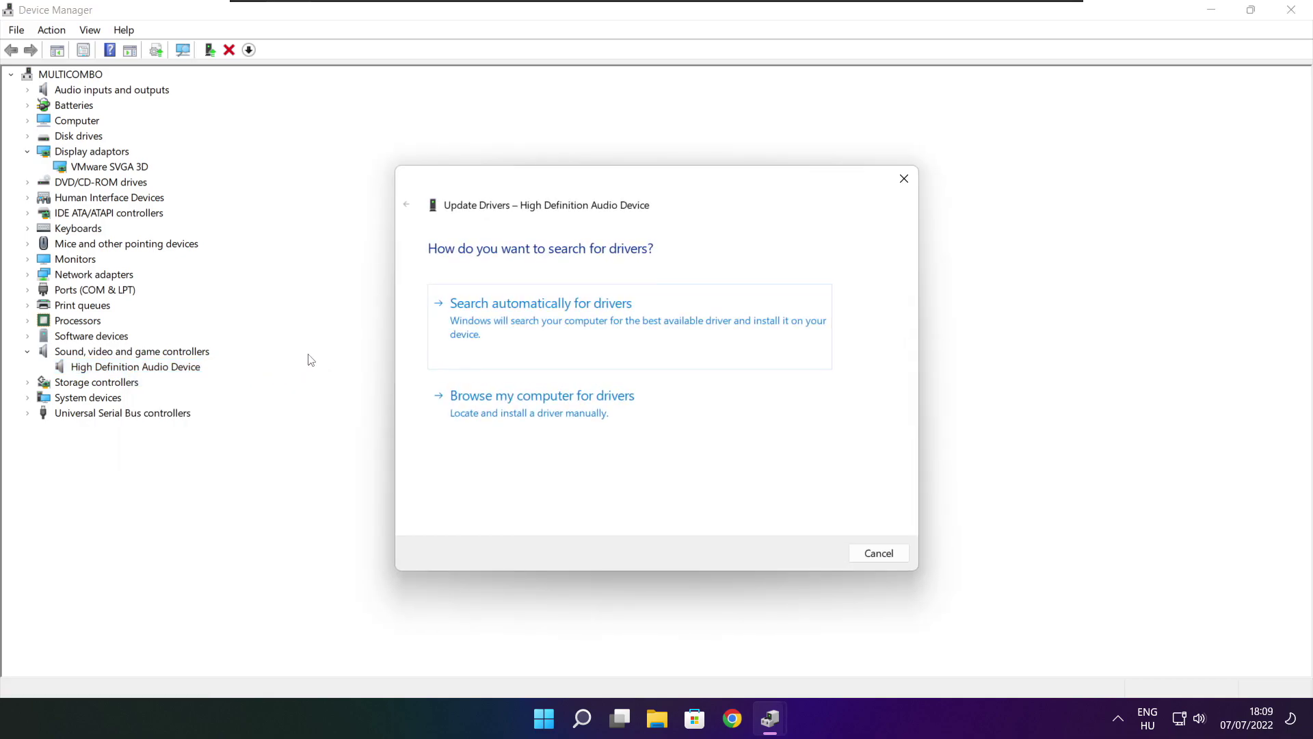
{"action": "left_click", "coordinate": [570, 326]}
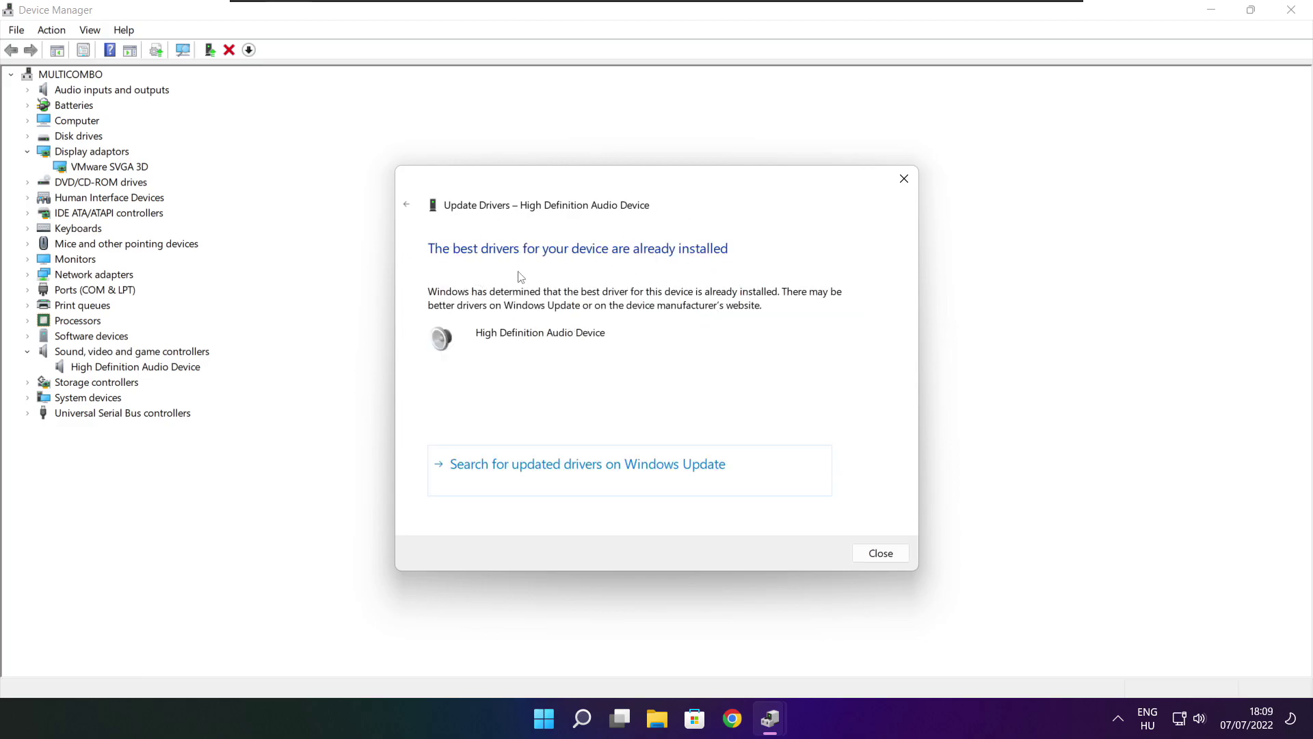
{"action": "left_click", "coordinate": [882, 556]}
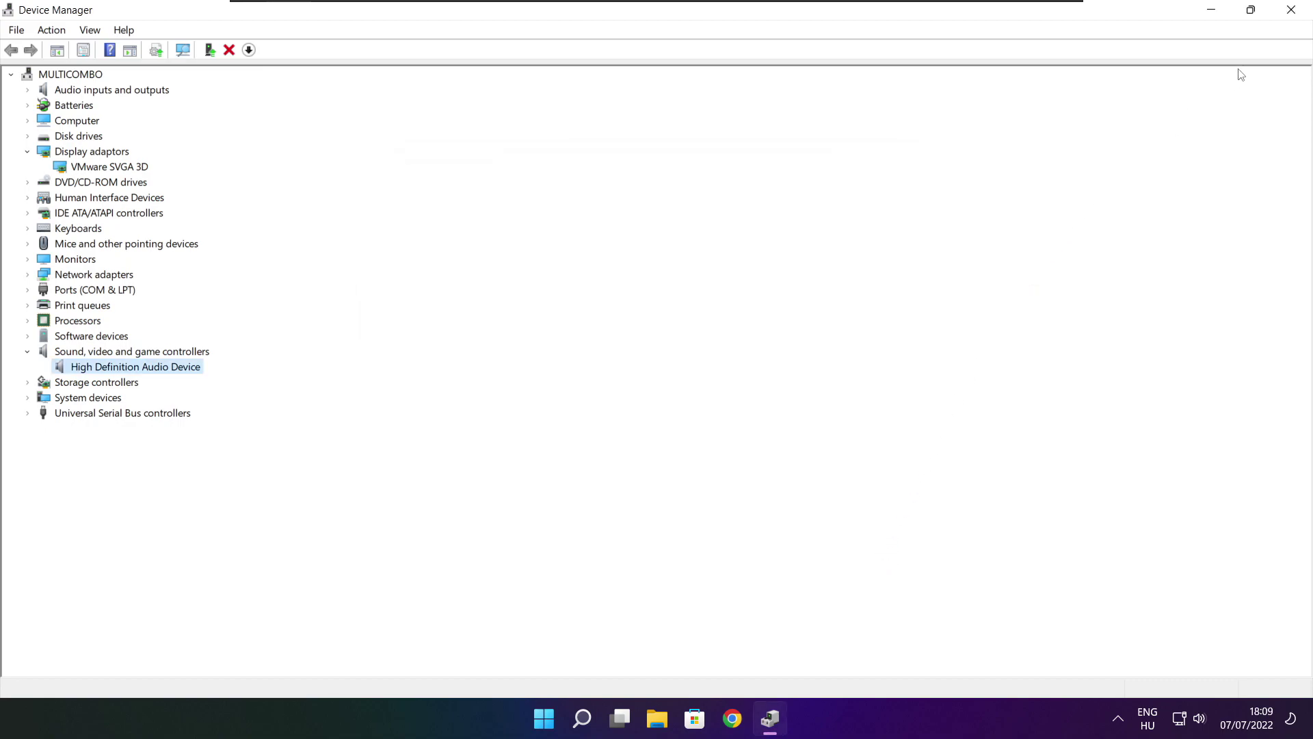
{"action": "left_click", "coordinate": [1295, 15]}
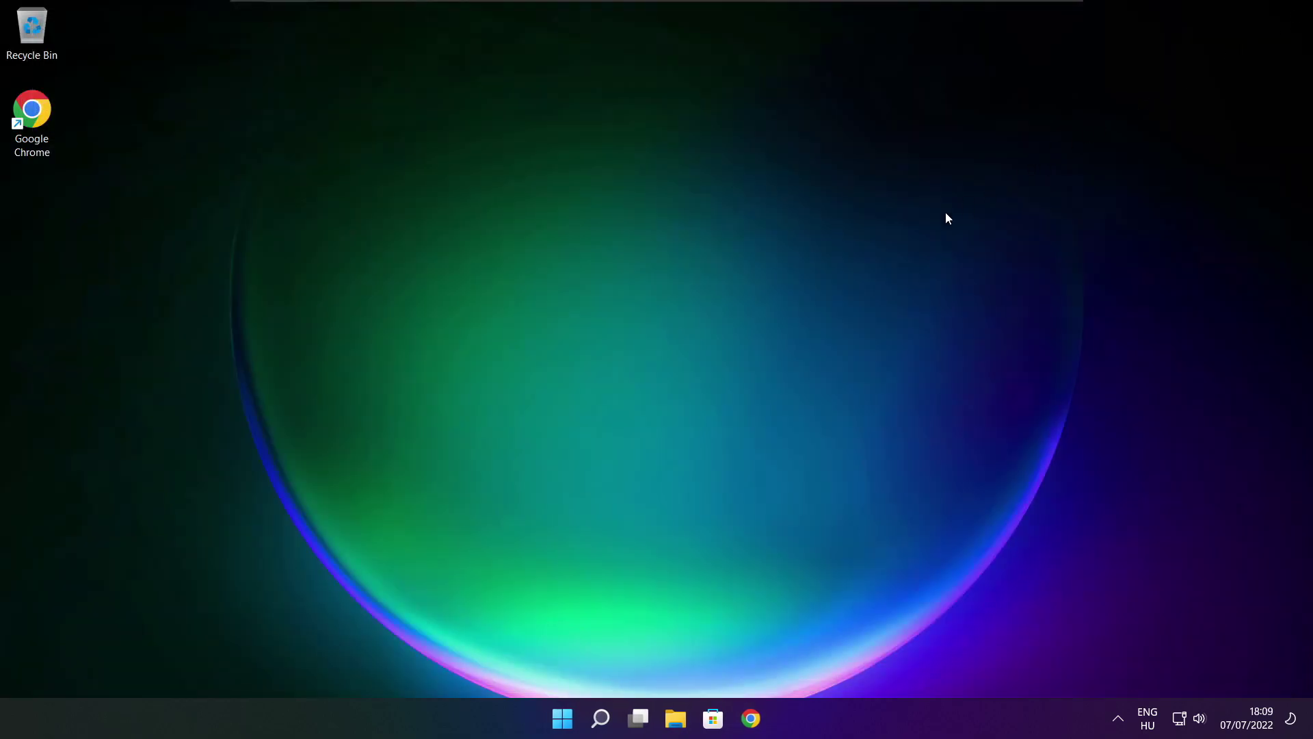
Make High performance the active power plan via 'edit power plan', then close Power Options
{"action": "left_click", "coordinate": [603, 723]}
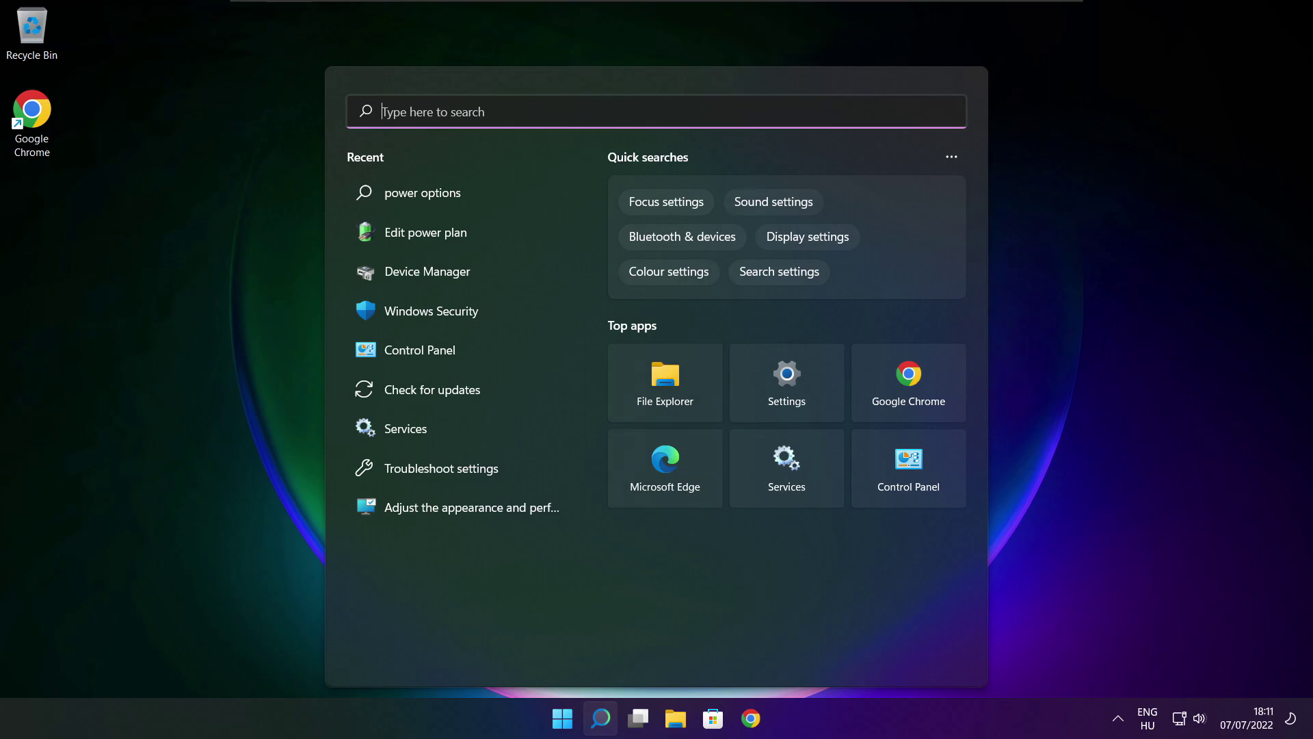
{"action": "type", "text": "edit"}
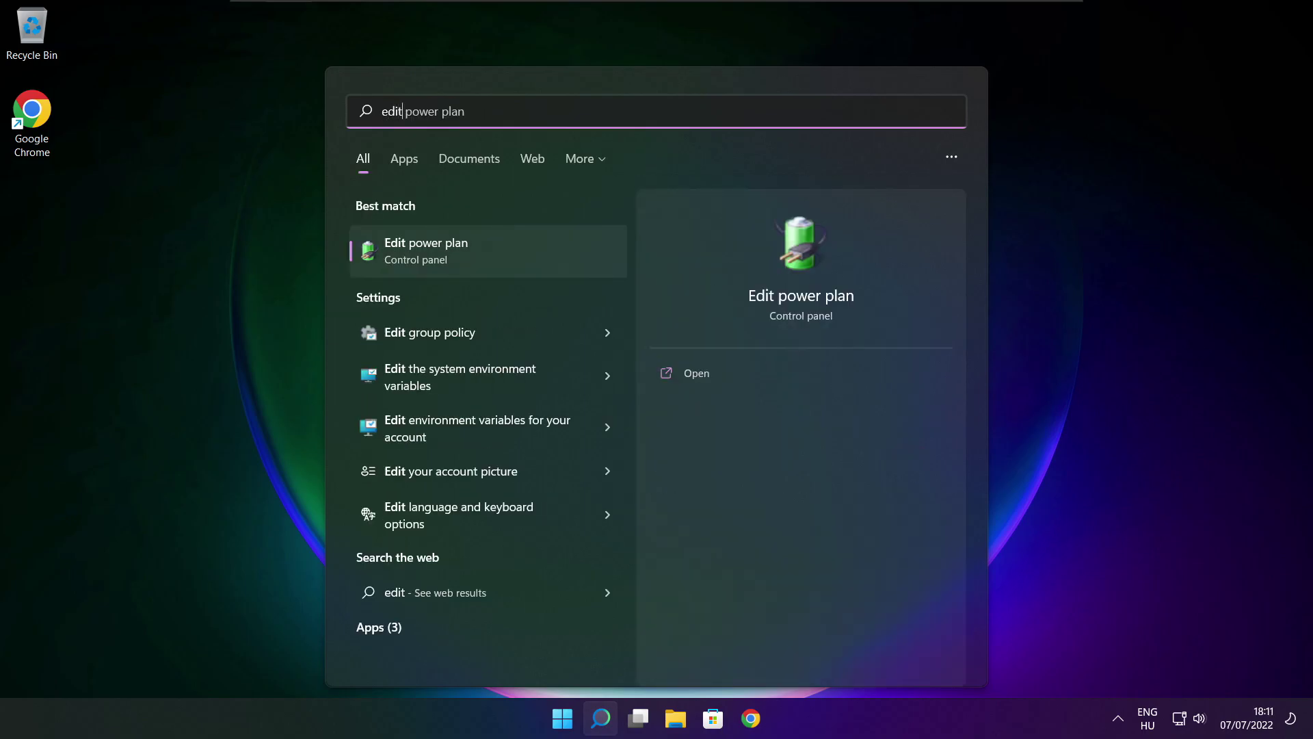
{"action": "type", "text": " power plan"}
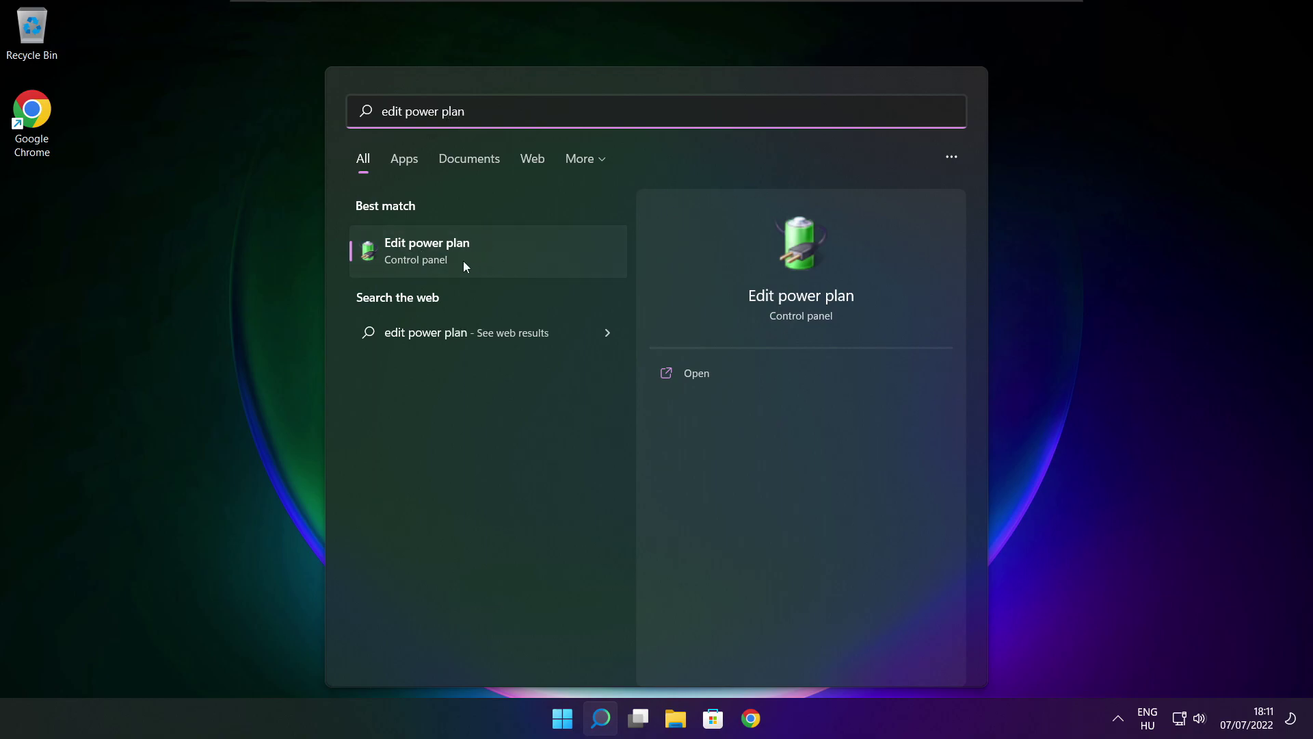
{"action": "left_click", "coordinate": [518, 254]}
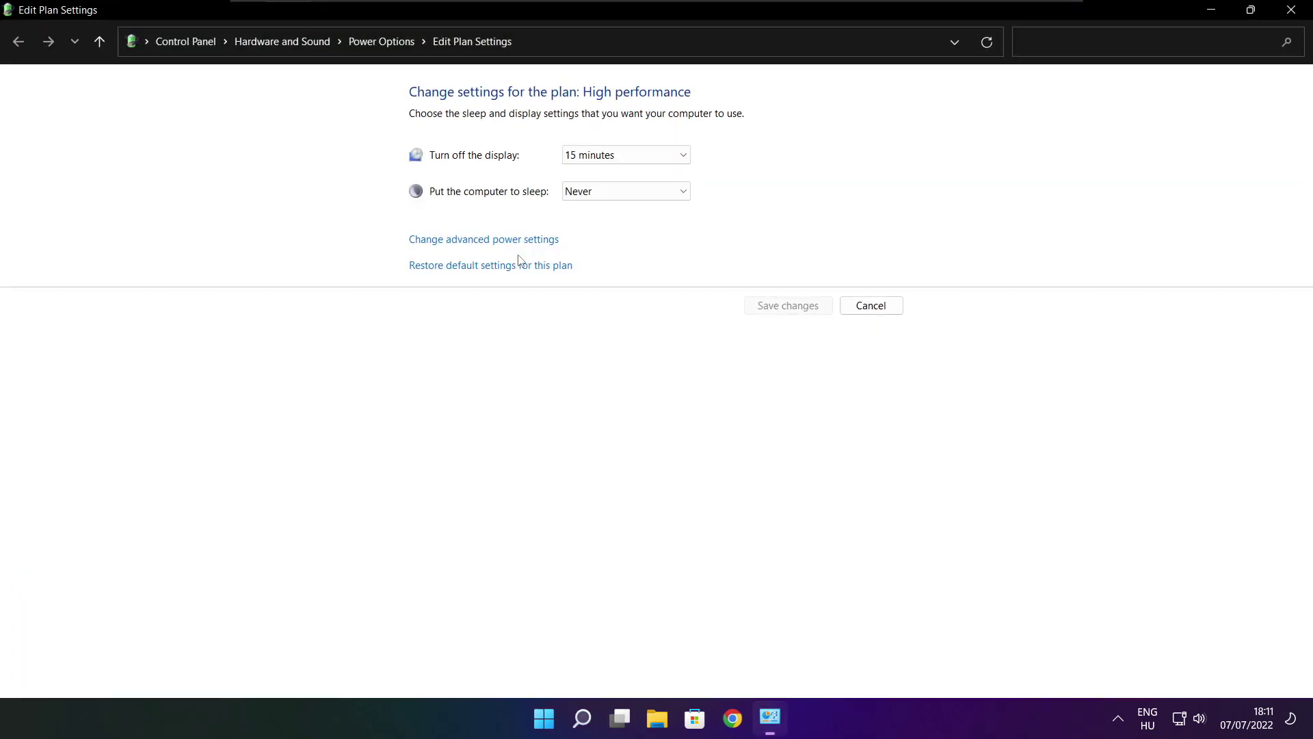
{"action": "left_click", "coordinate": [389, 49]}
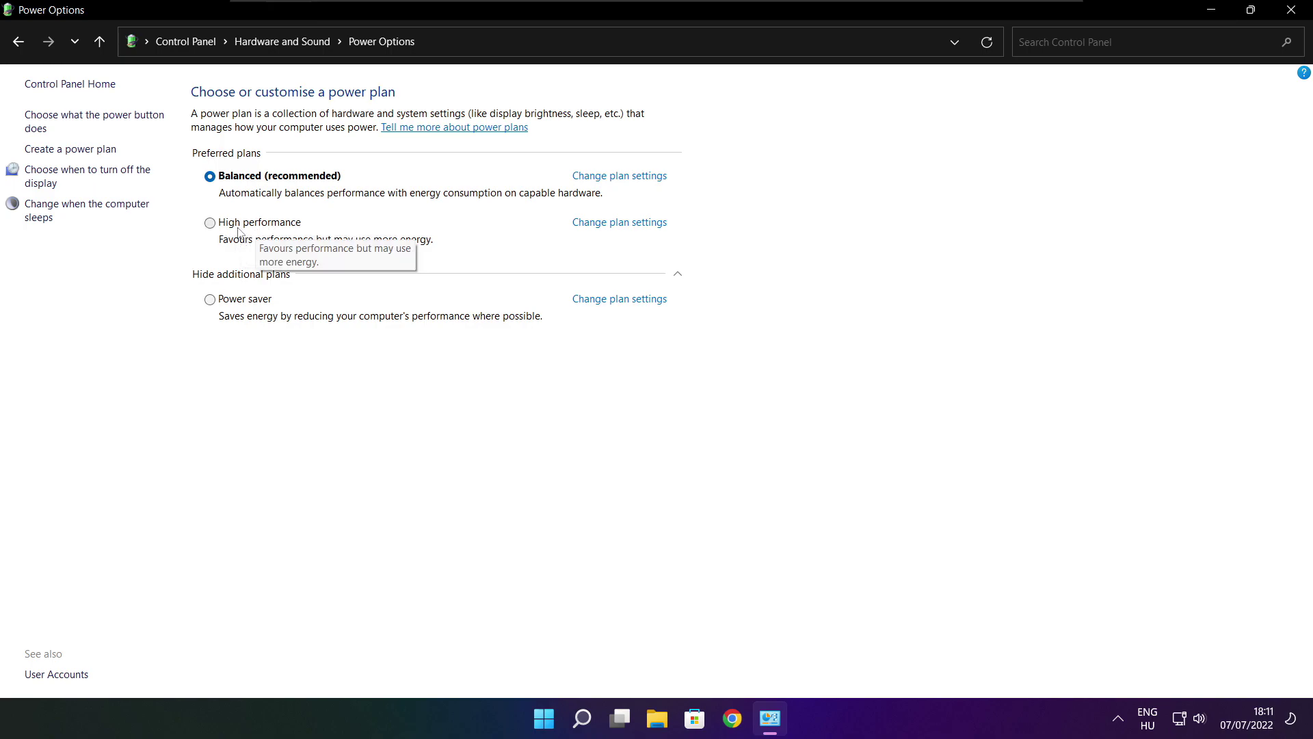
{"action": "left_click", "coordinate": [272, 226]}
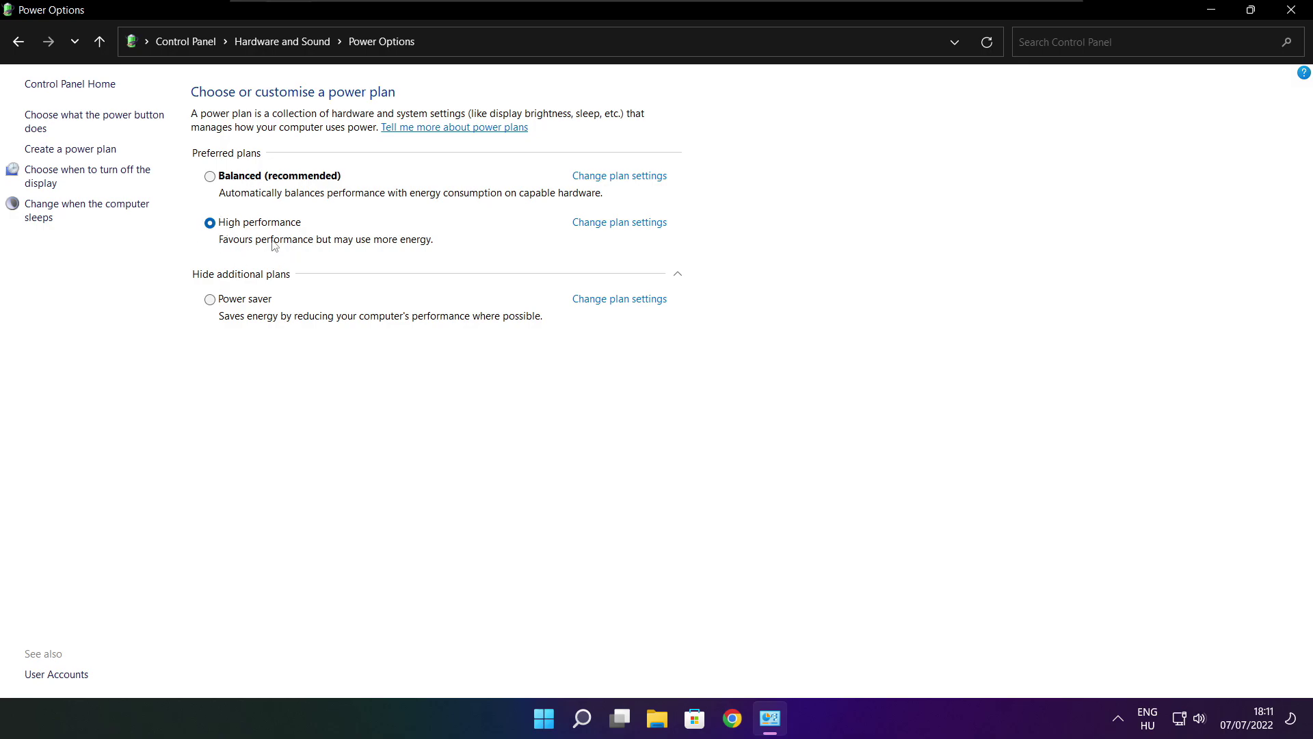
{"action": "left_click", "coordinate": [1297, 10]}
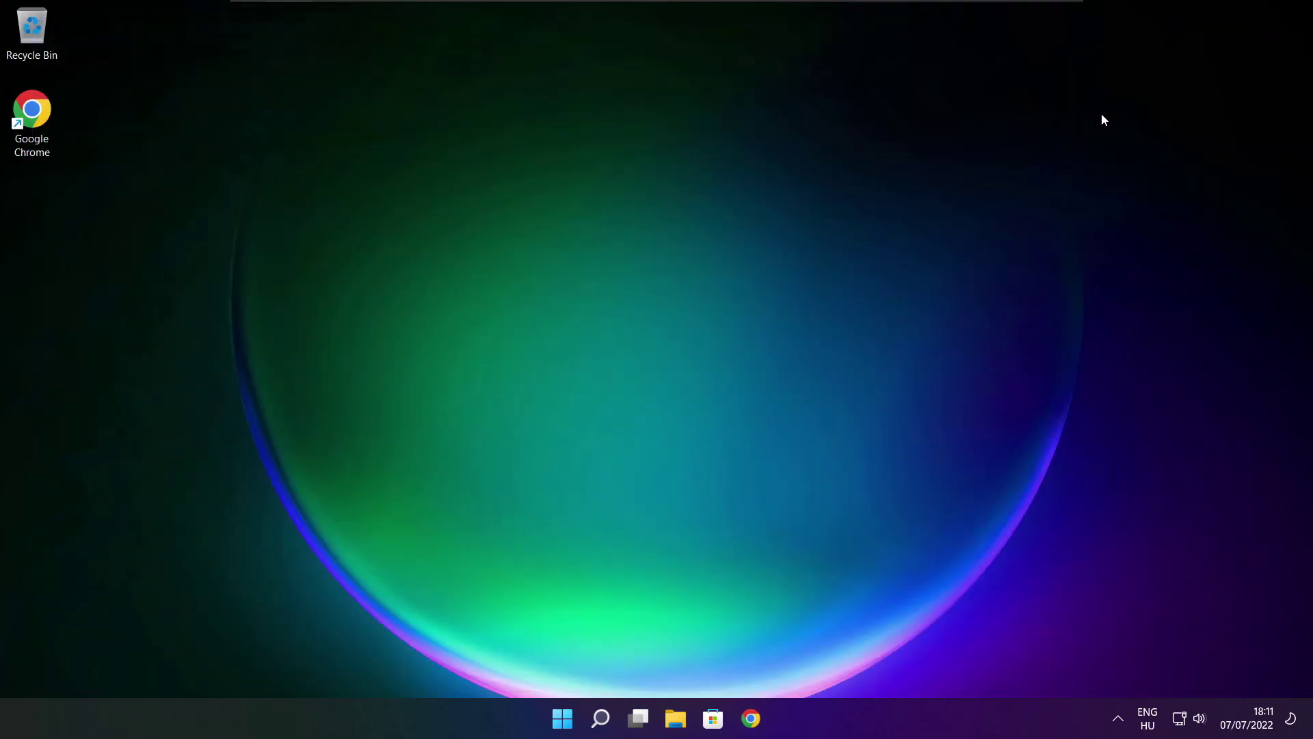
Check Game Mode and Xbox Game Bar settings via the 'game mode' search, then close Settings
{"action": "left_click", "coordinate": [602, 719]}
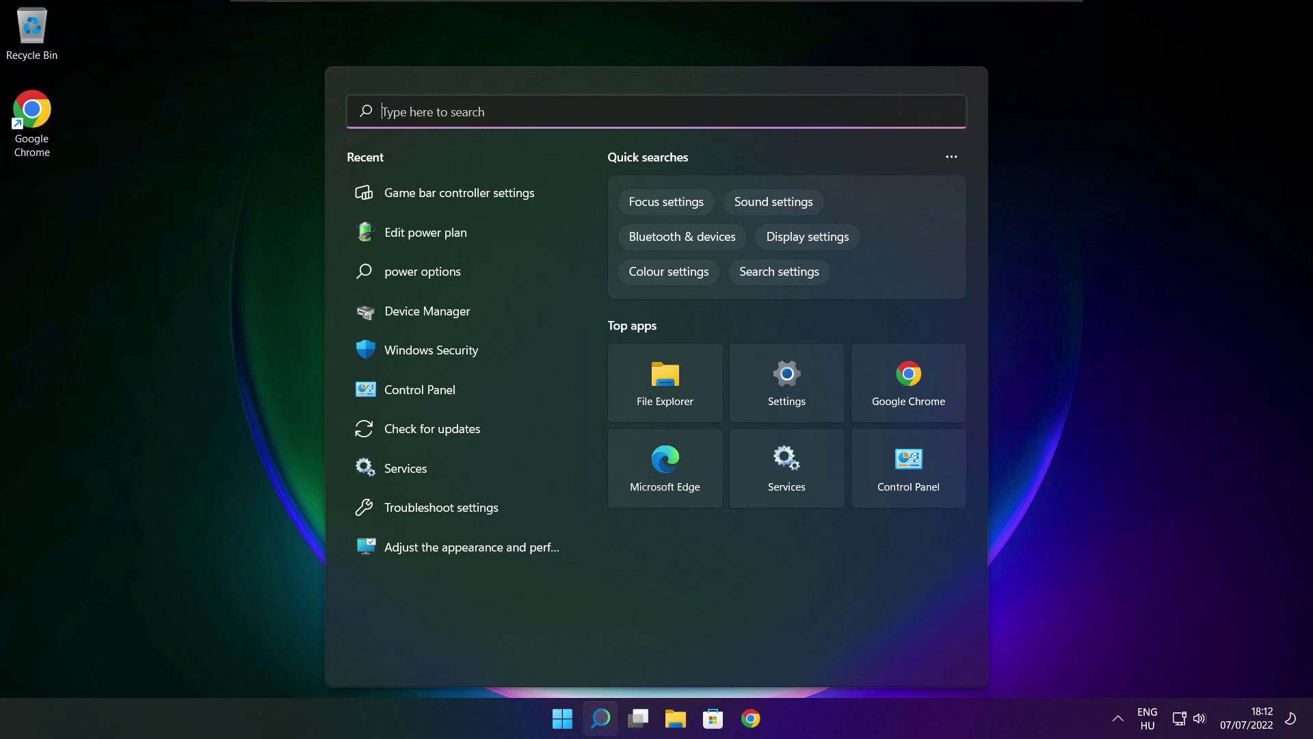
{"action": "type", "text": "game mo"}
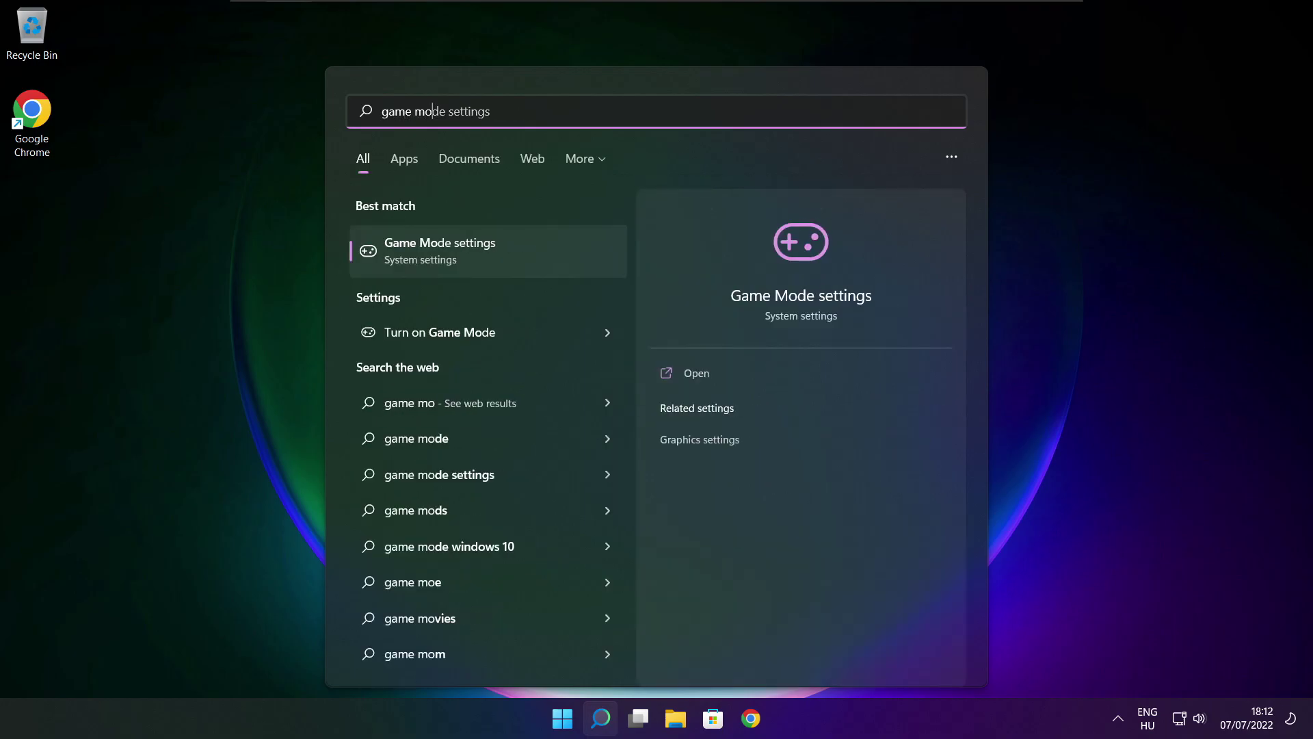
{"action": "type", "text": "de"}
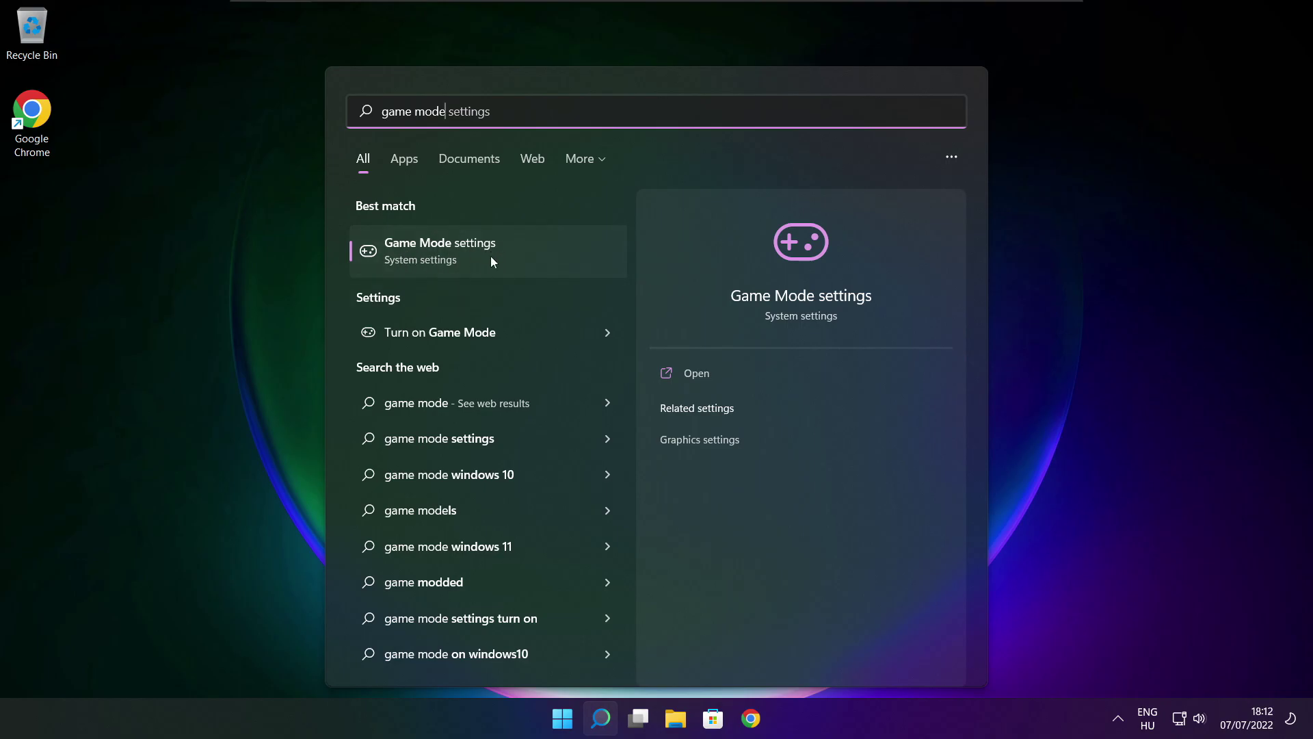
{"action": "left_click", "coordinate": [520, 252]}
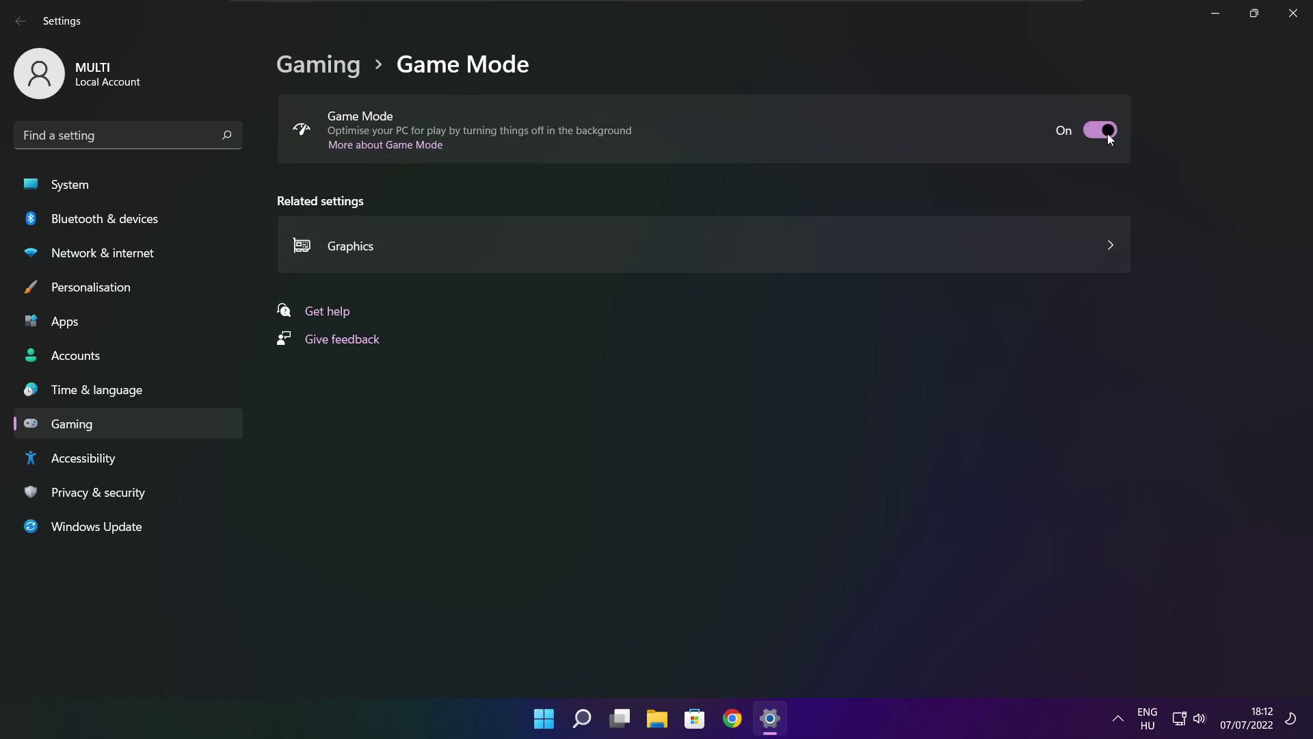
{"action": "left_click", "coordinate": [324, 74]}
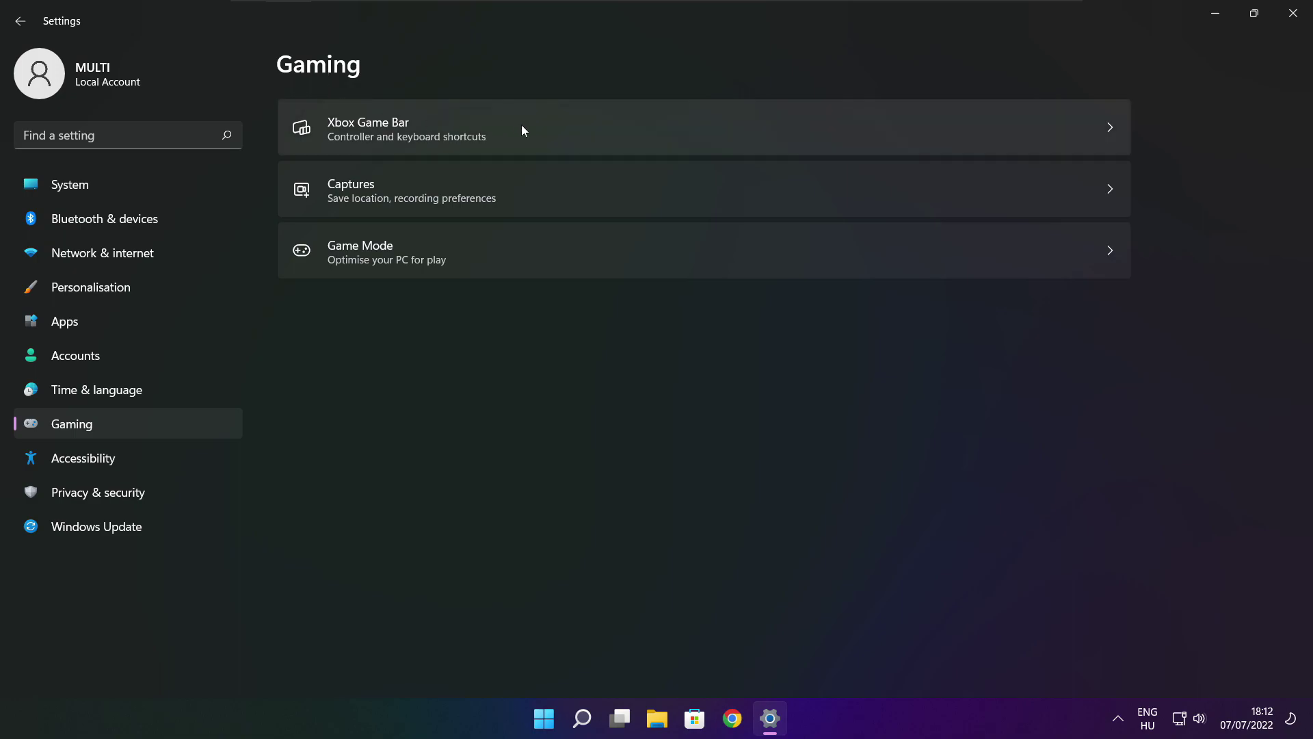
{"action": "left_click", "coordinate": [535, 139]}
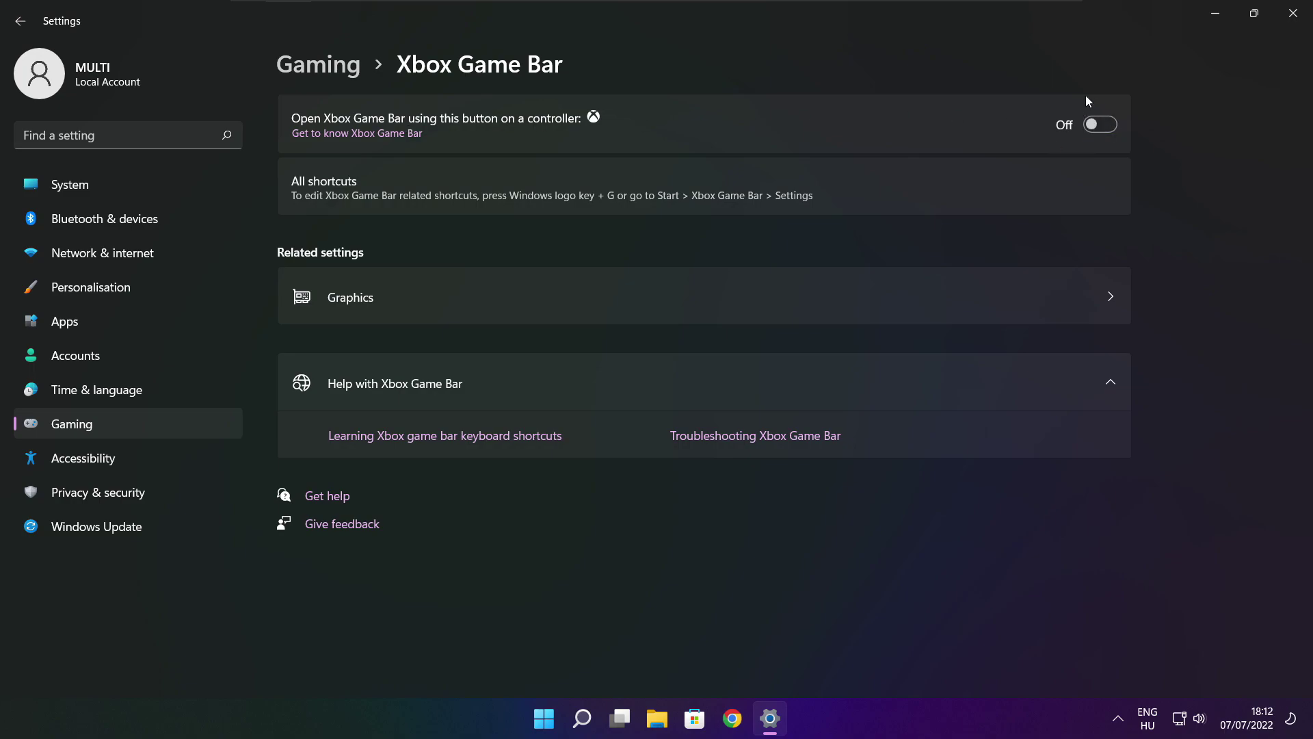
{"action": "left_click", "coordinate": [1294, 17]}
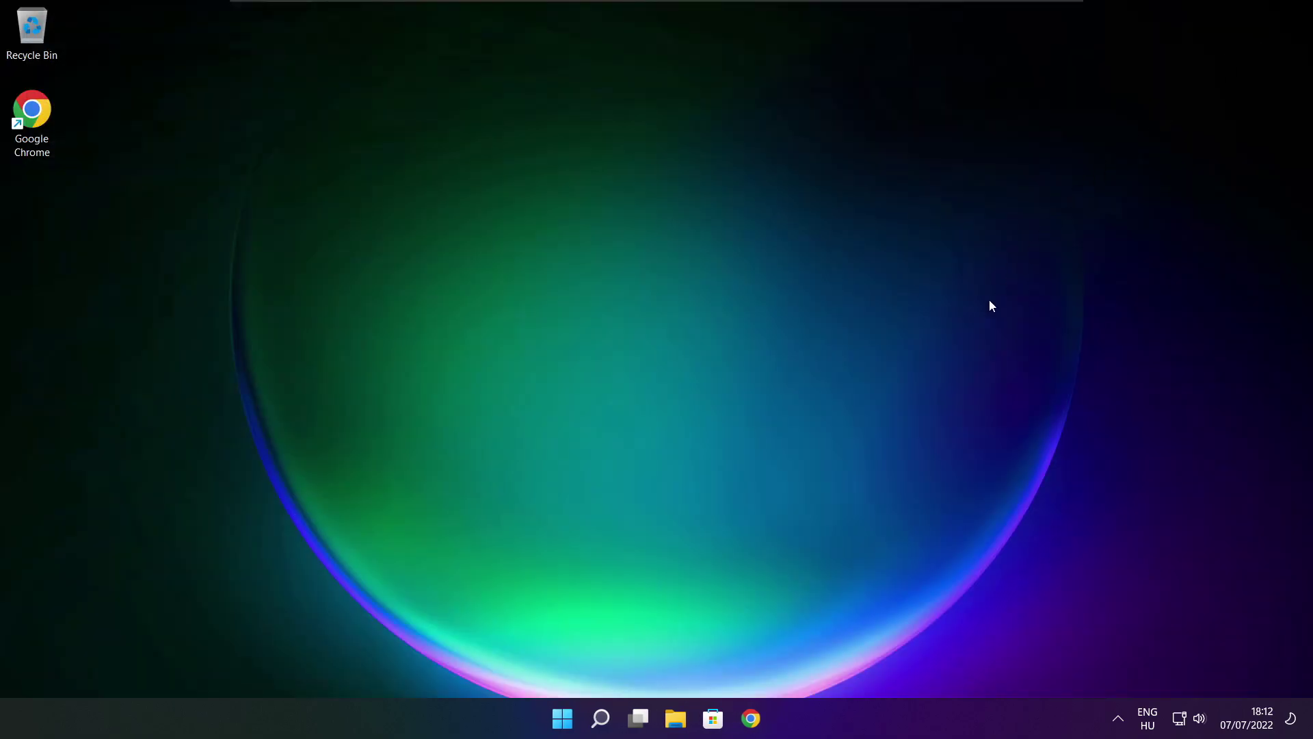
{"action": "right_click", "coordinate": [566, 721]}
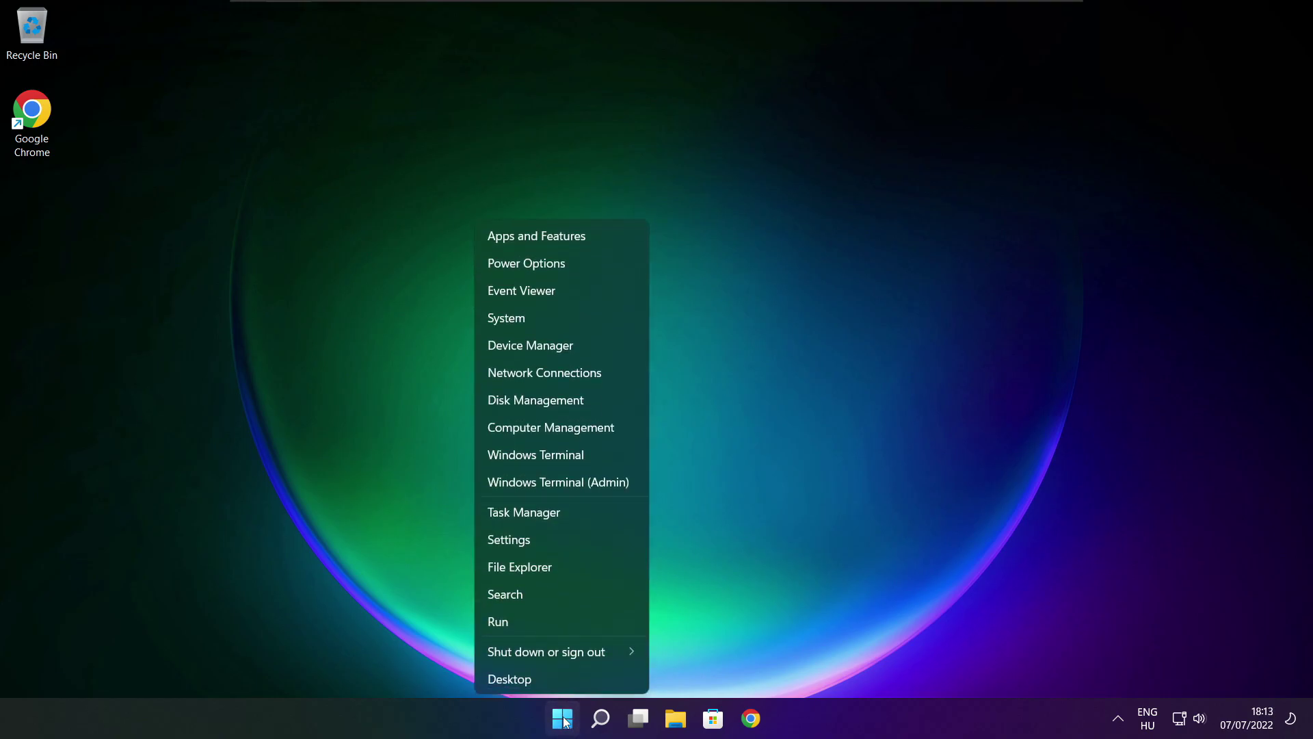
Disable Cortana, Microsoft Edge, Microsoft Teams and Terminal as startup apps in Task Manager, then close it
{"action": "left_click", "coordinate": [565, 513]}
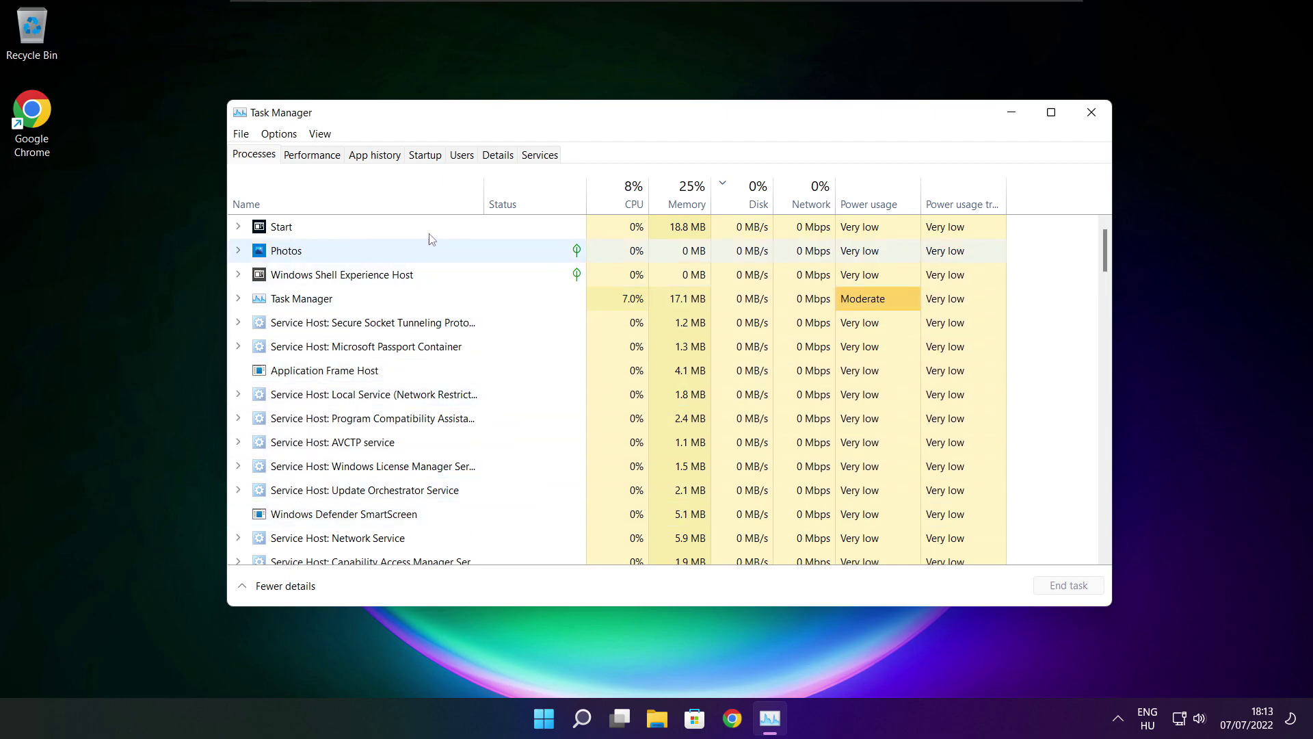
{"action": "left_click", "coordinate": [425, 156]}
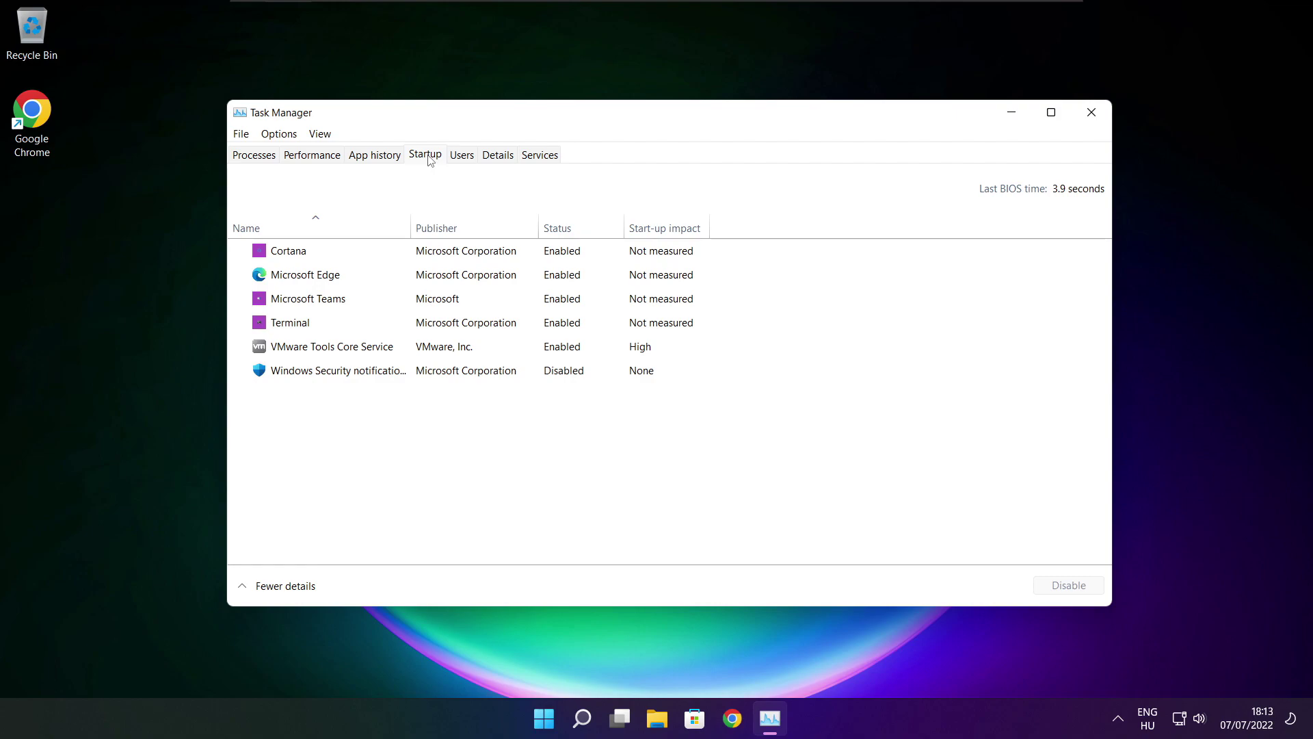
{"action": "left_click", "coordinate": [481, 257]}
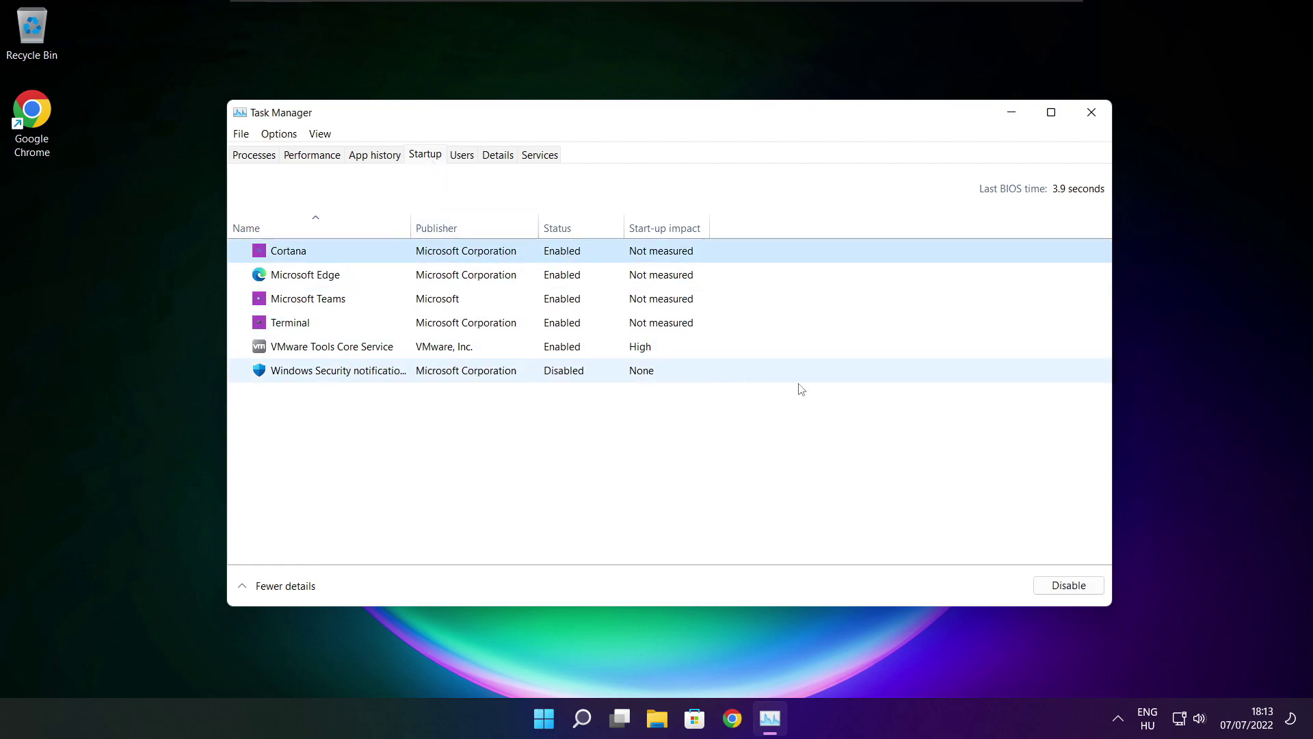
{"action": "left_click", "coordinate": [1070, 592]}
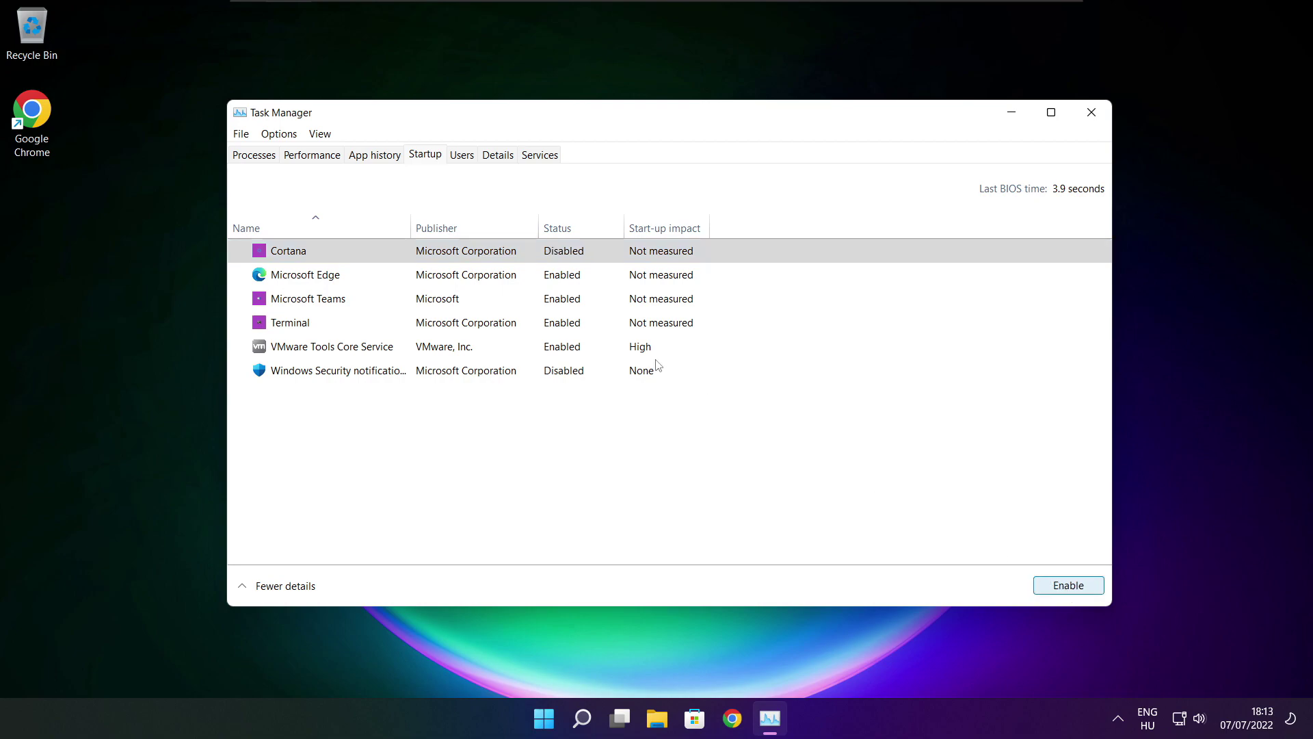
{"action": "left_click", "coordinate": [405, 281]}
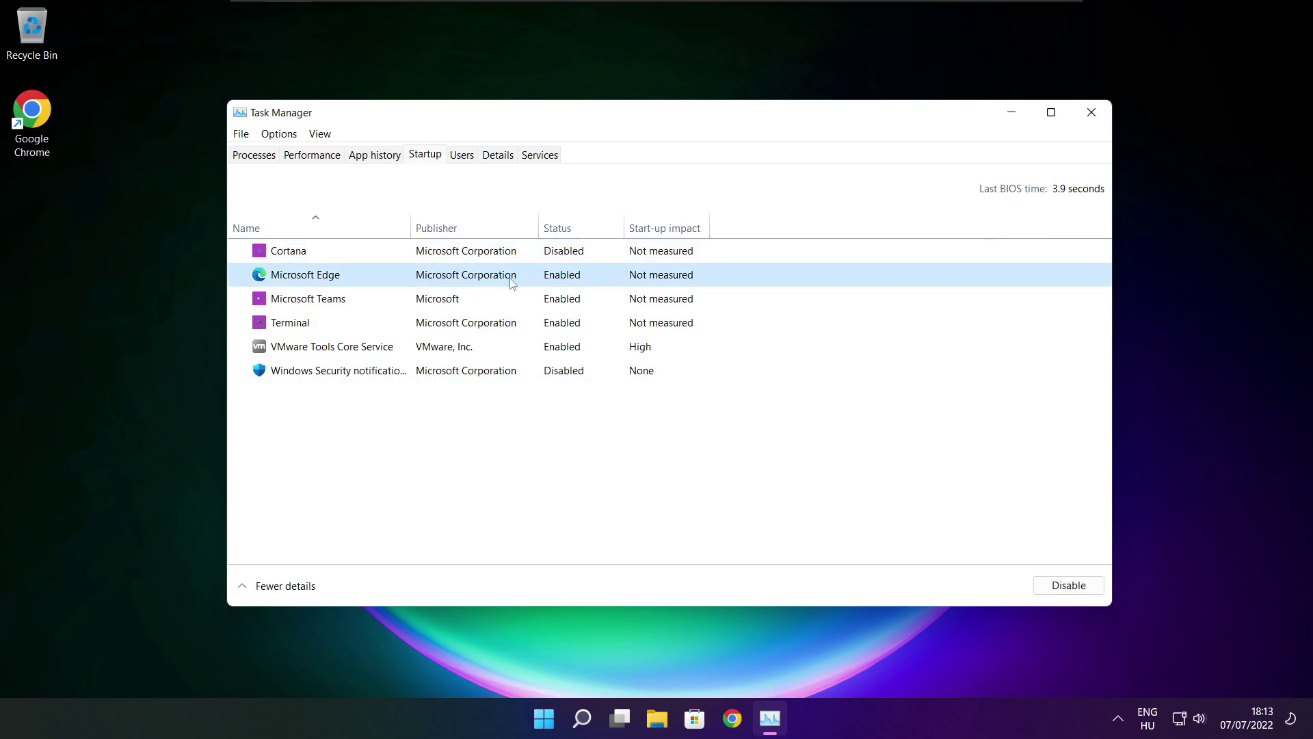
{"action": "left_click", "coordinate": [1069, 586]}
{"action": "left_click", "coordinate": [459, 308]}
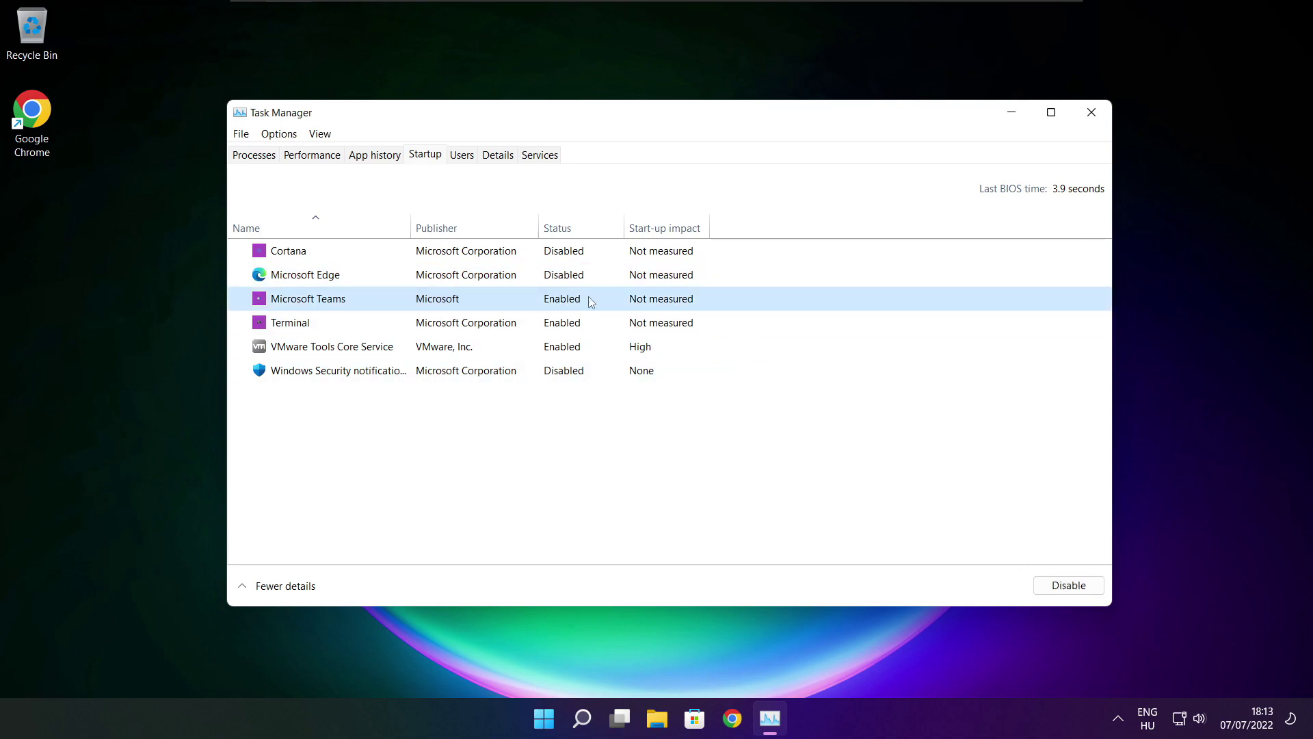
{"action": "left_click", "coordinate": [1069, 586]}
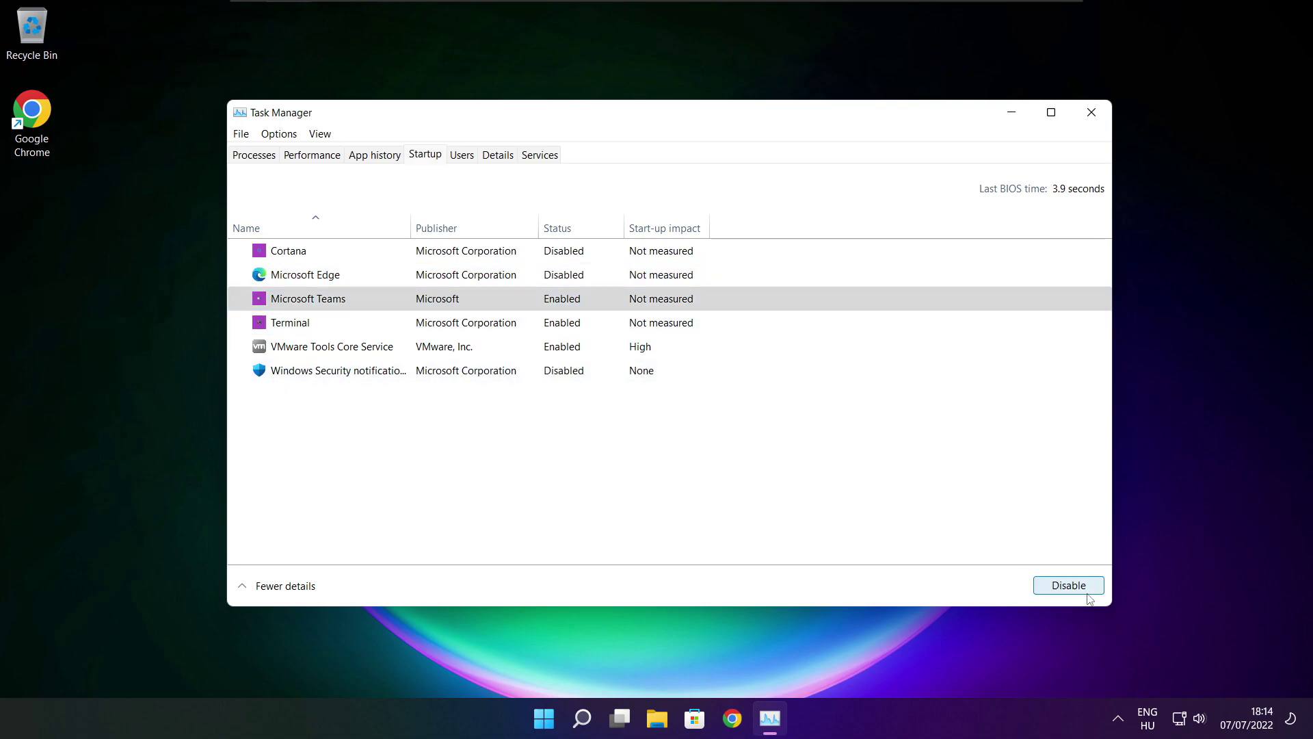
{"action": "left_click", "coordinate": [499, 327]}
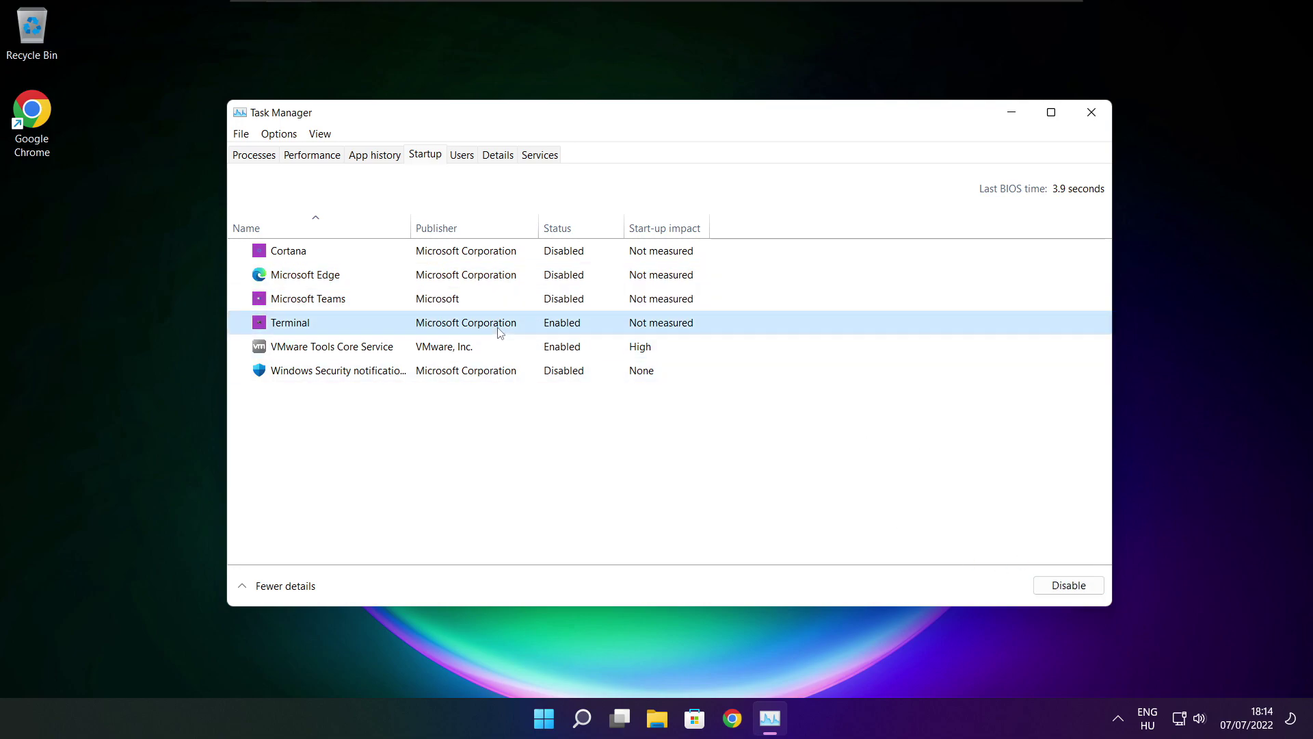
{"action": "left_click", "coordinate": [1083, 590]}
{"action": "left_click", "coordinate": [1091, 114]}
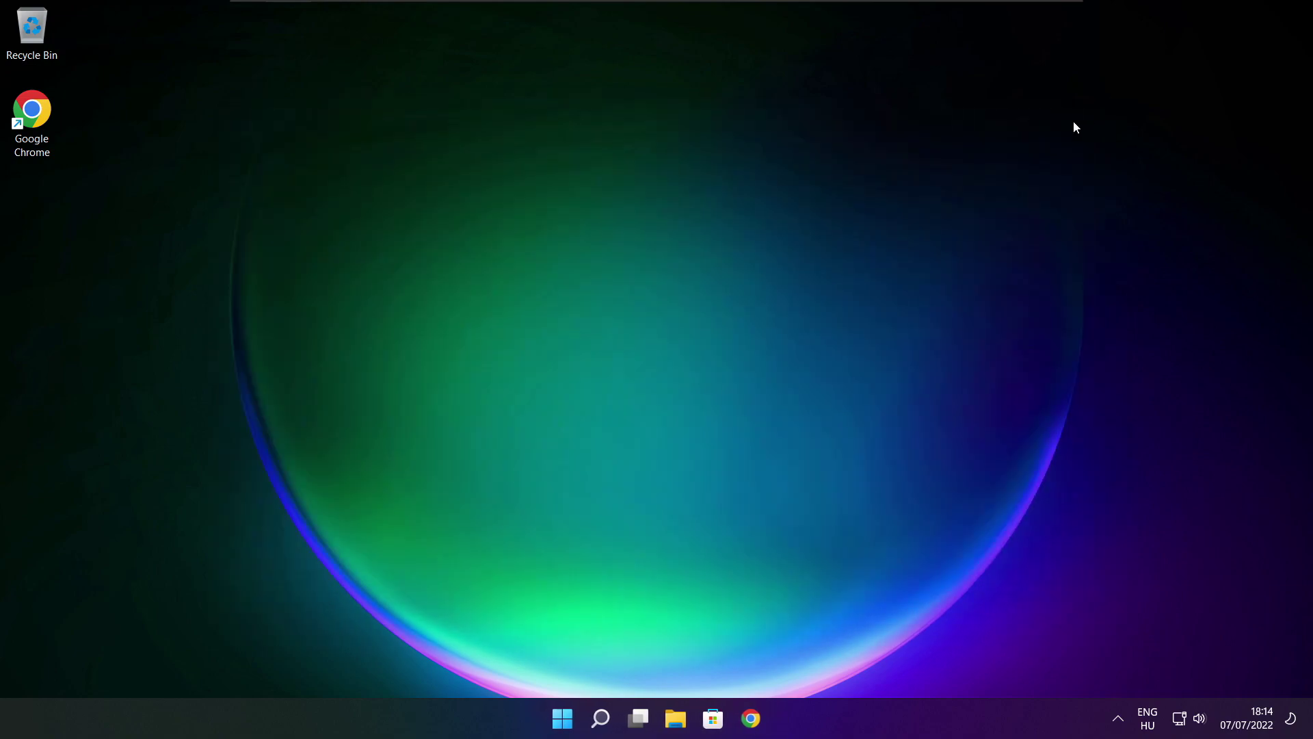
Analyse drive C: (9% fragmented) in Defragment and Optimise Drives, start optimising, then close it
{"action": "left_click", "coordinate": [602, 728]}
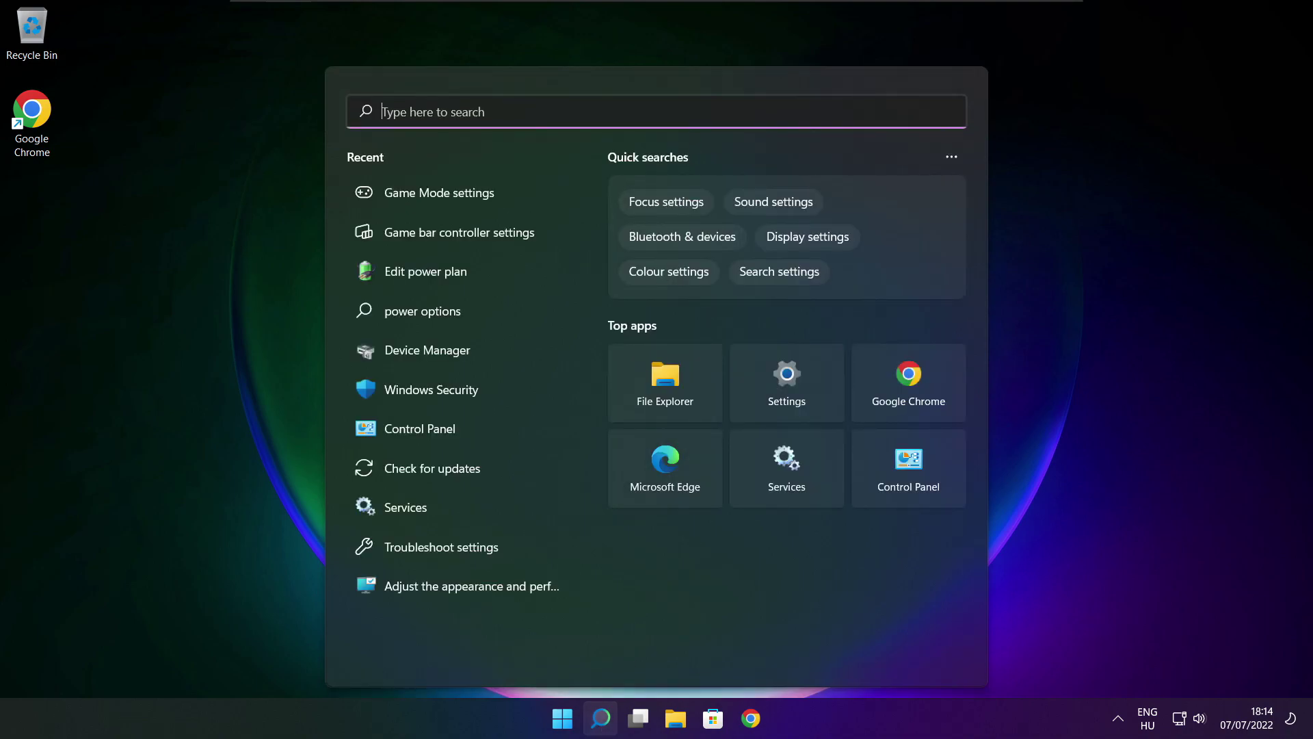
{"action": "type", "text": "optimi"}
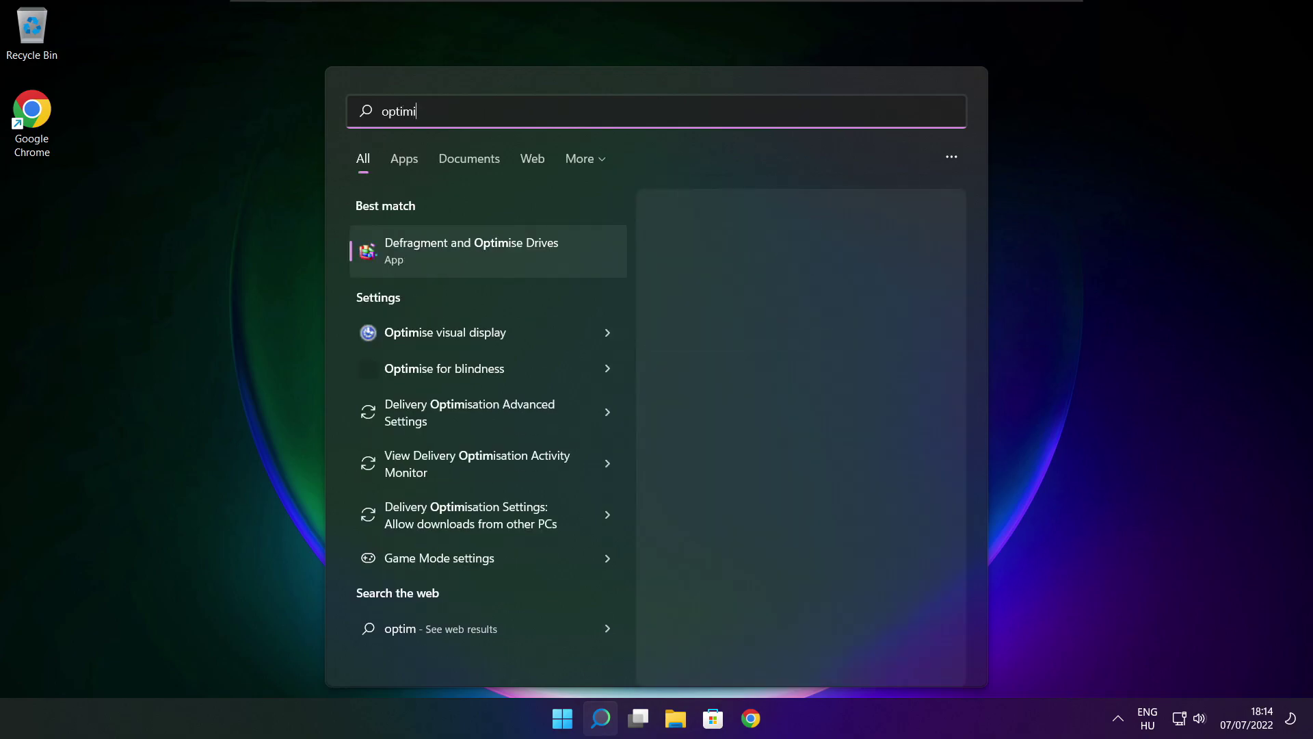
{"action": "type", "text": "se"}
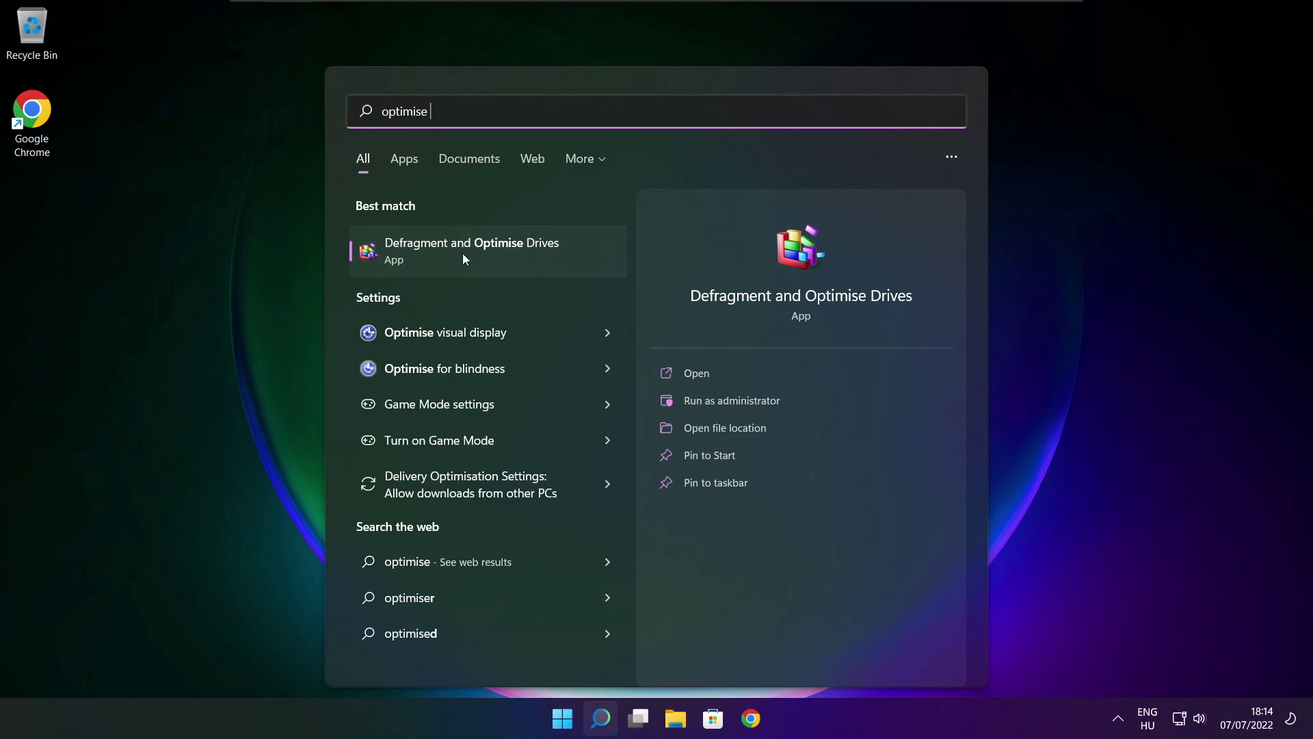
{"action": "left_click", "coordinate": [504, 251]}
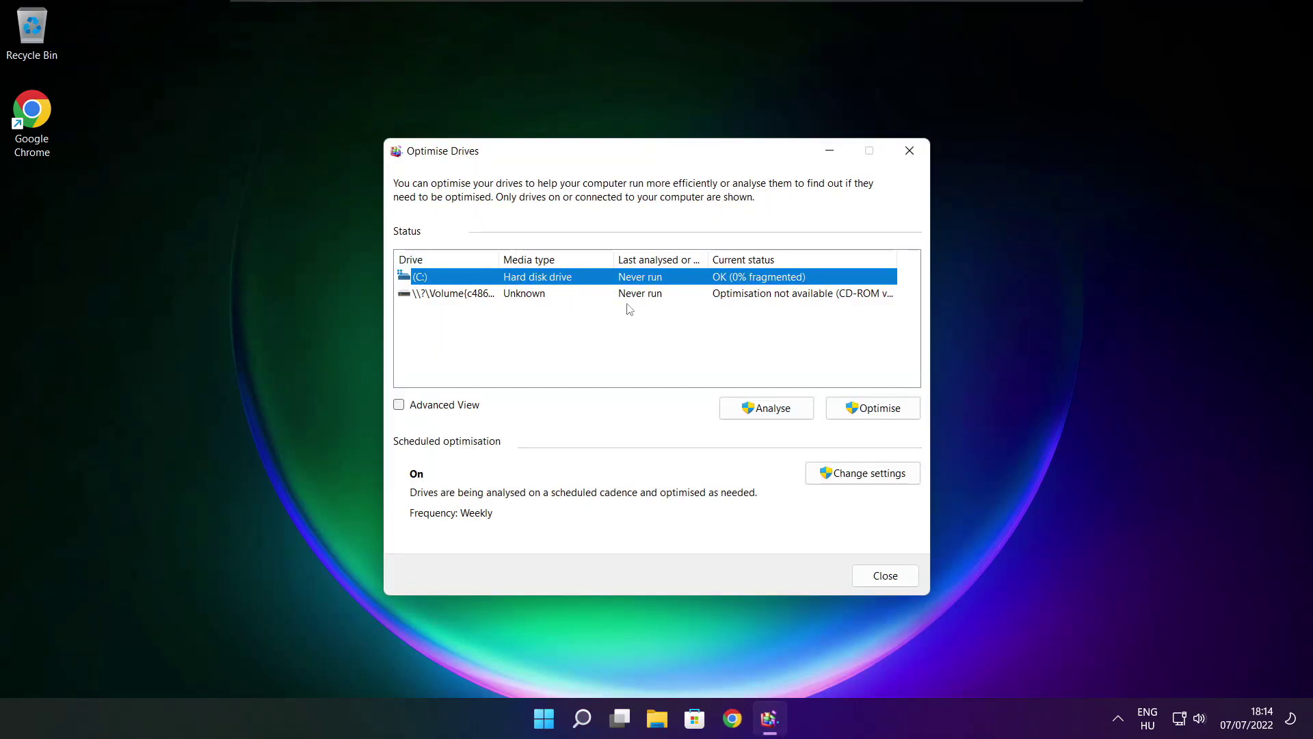
{"action": "left_click", "coordinate": [758, 408]}
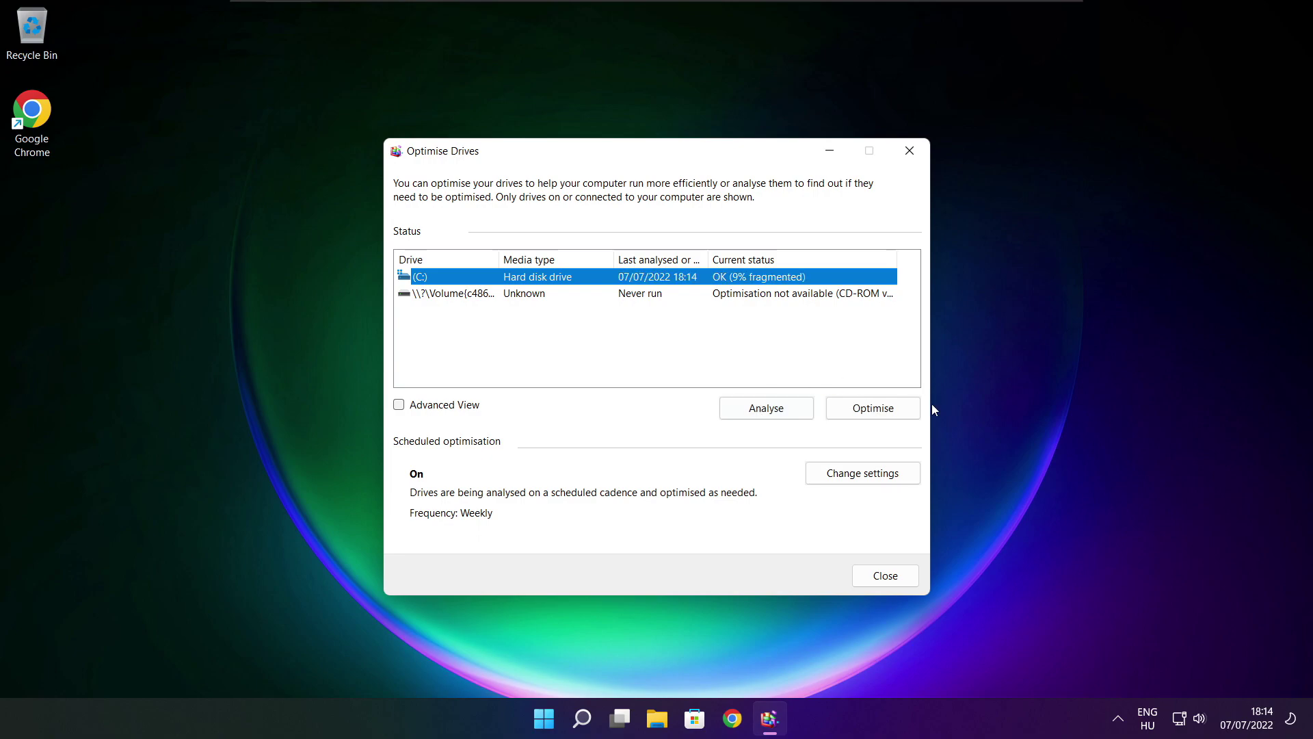
{"action": "left_click", "coordinate": [881, 413]}
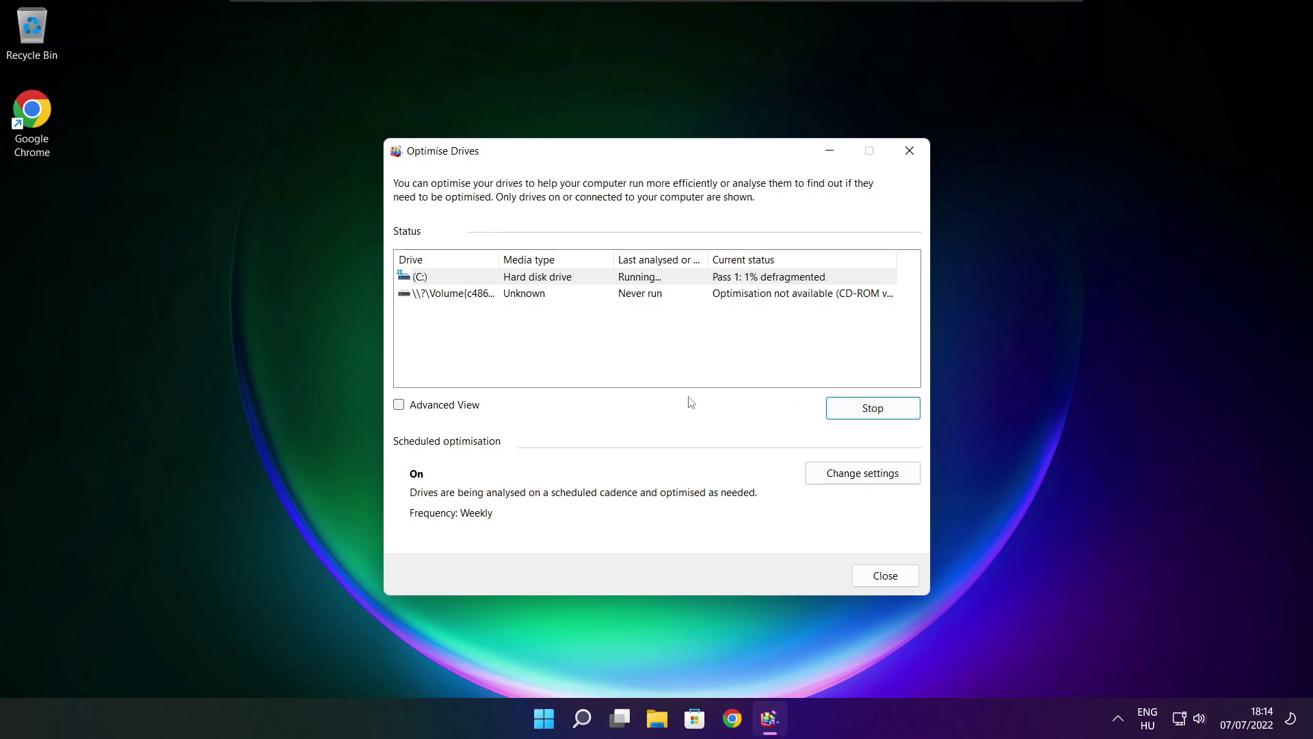
{"action": "key", "text": "alt+F4"}
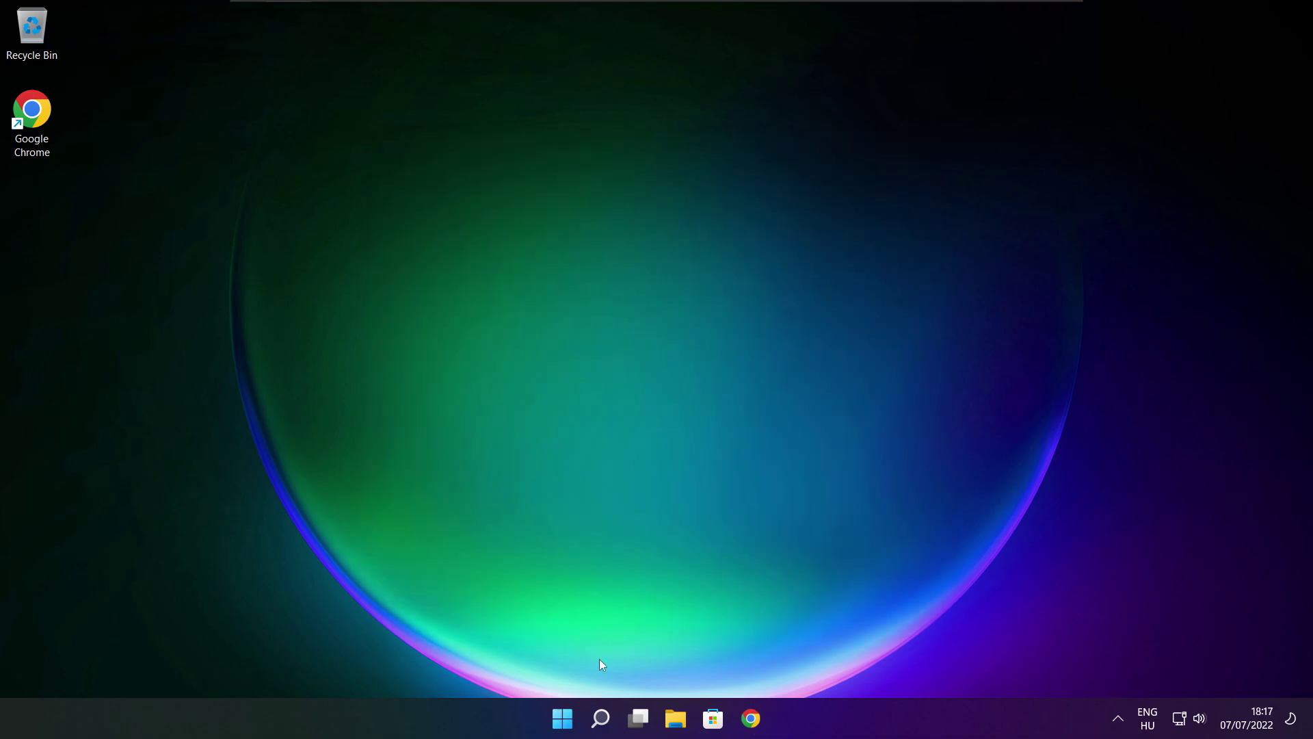
Run Check for updates (up to date, KB5014668 available), then close Settings
{"action": "left_click", "coordinate": [600, 718]}
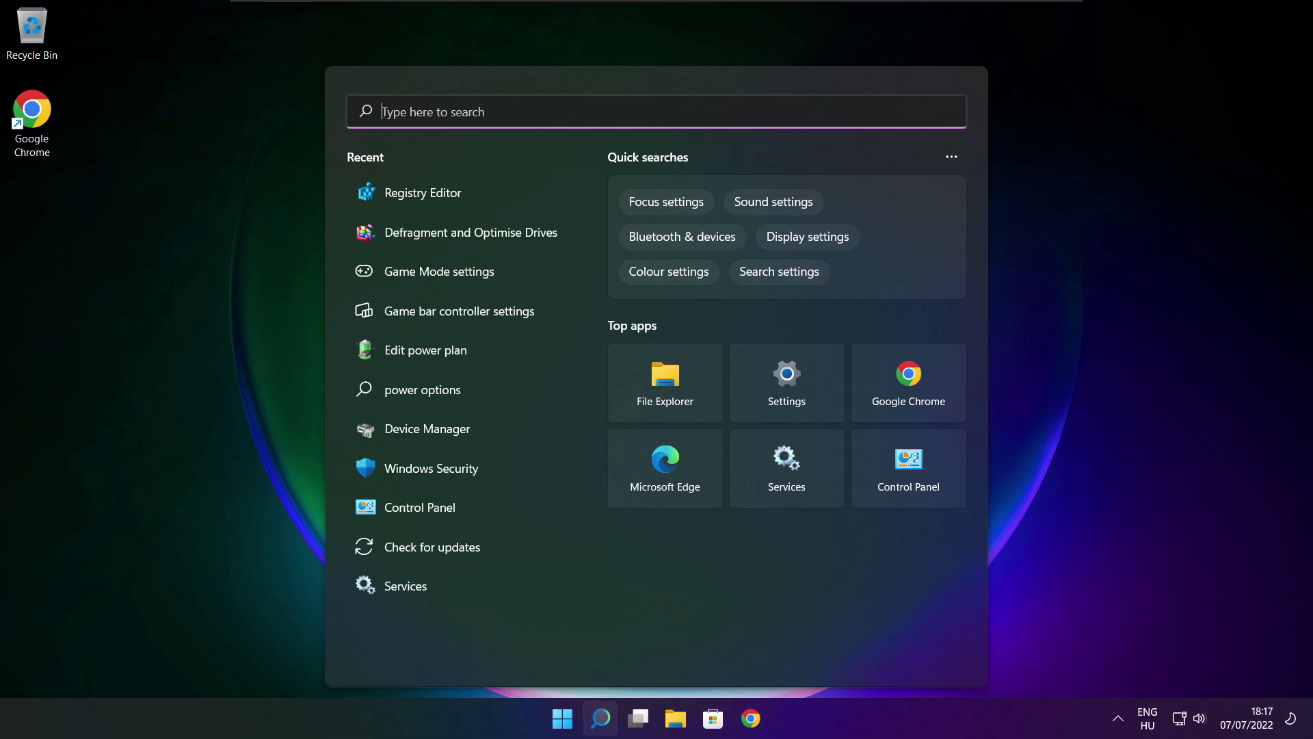
{"action": "type", "text": "updates"}
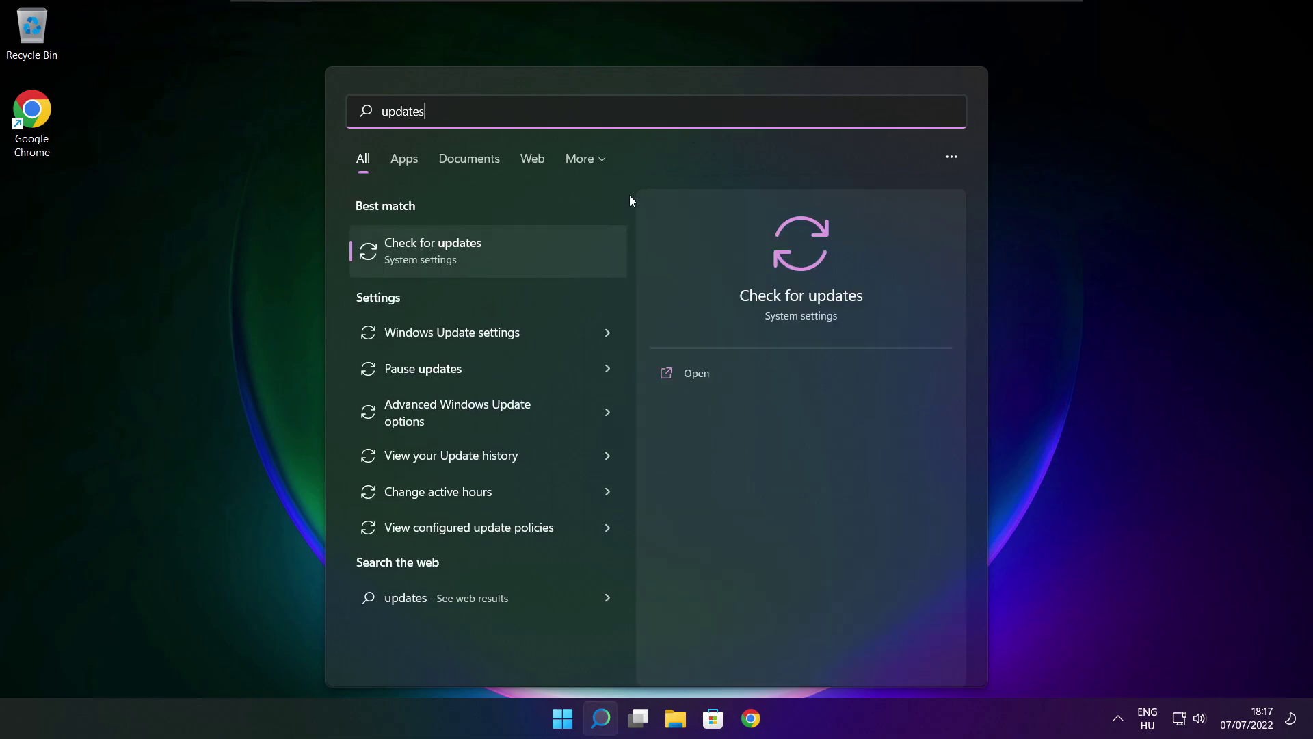
{"action": "left_click", "coordinate": [477, 255]}
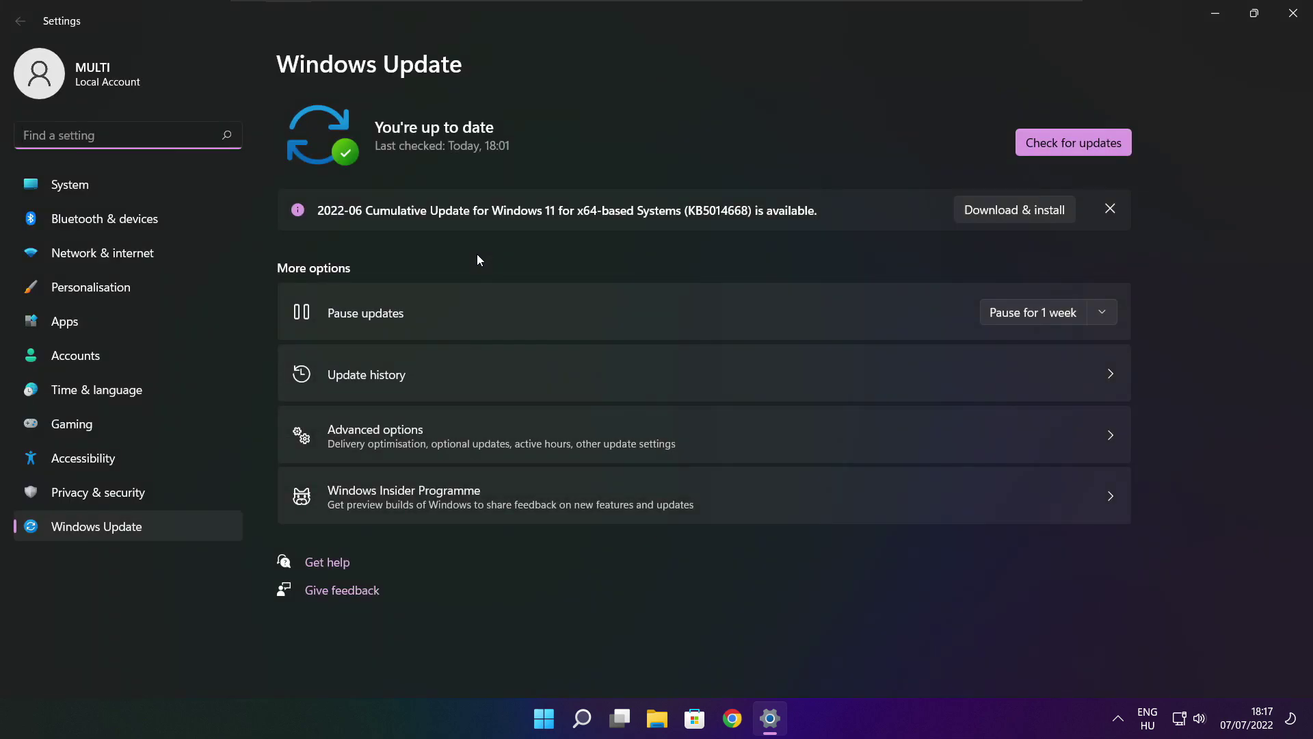
{"action": "left_click", "coordinate": [1074, 144]}
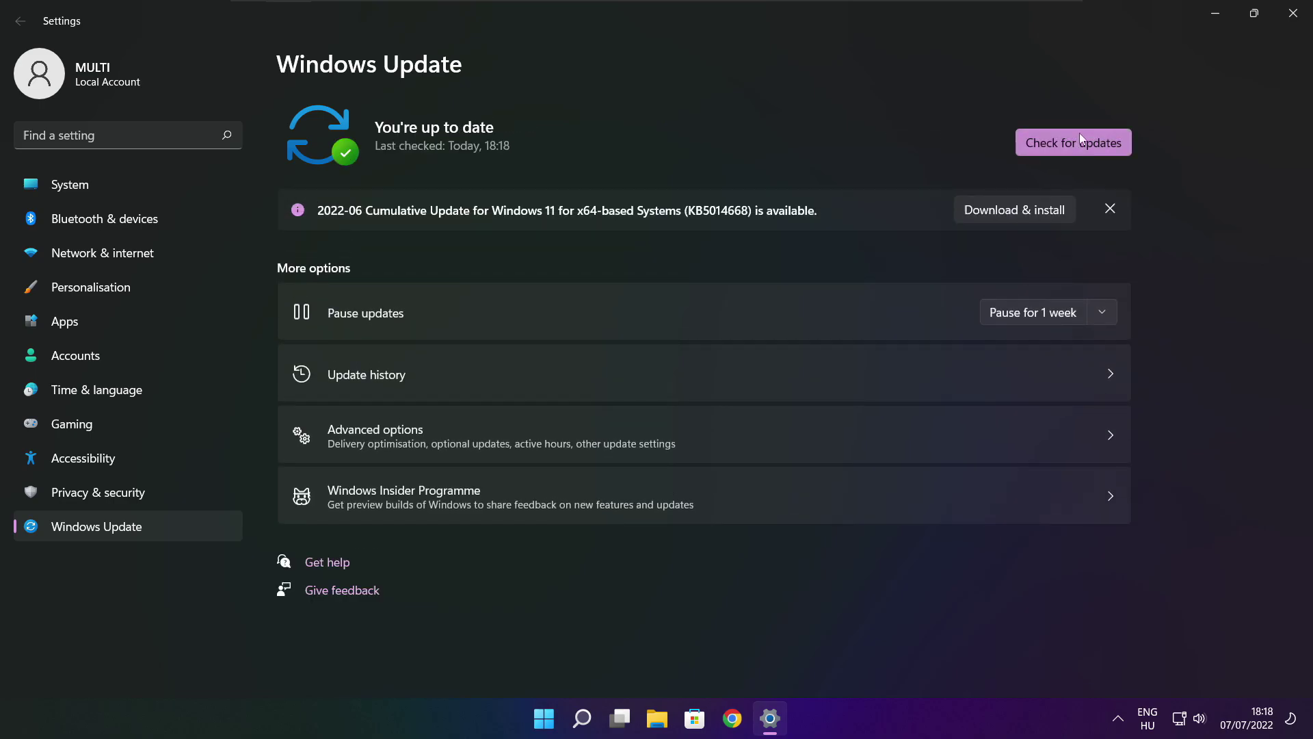
{"action": "left_click", "coordinate": [1292, 17]}
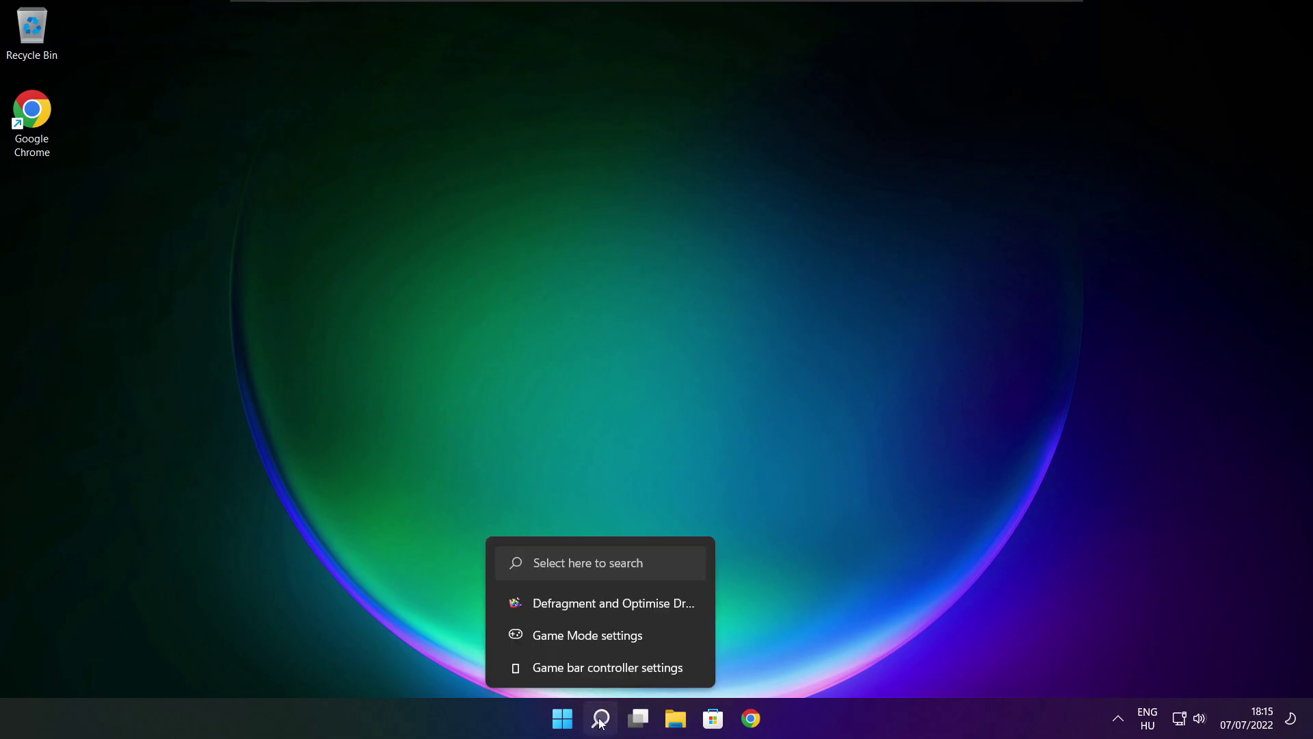
Launch Registry Editor via 'regedit' and navigate to HKEY_CURRENT_USER\System\GameConfigStore
{"action": "left_click", "coordinate": [601, 719]}
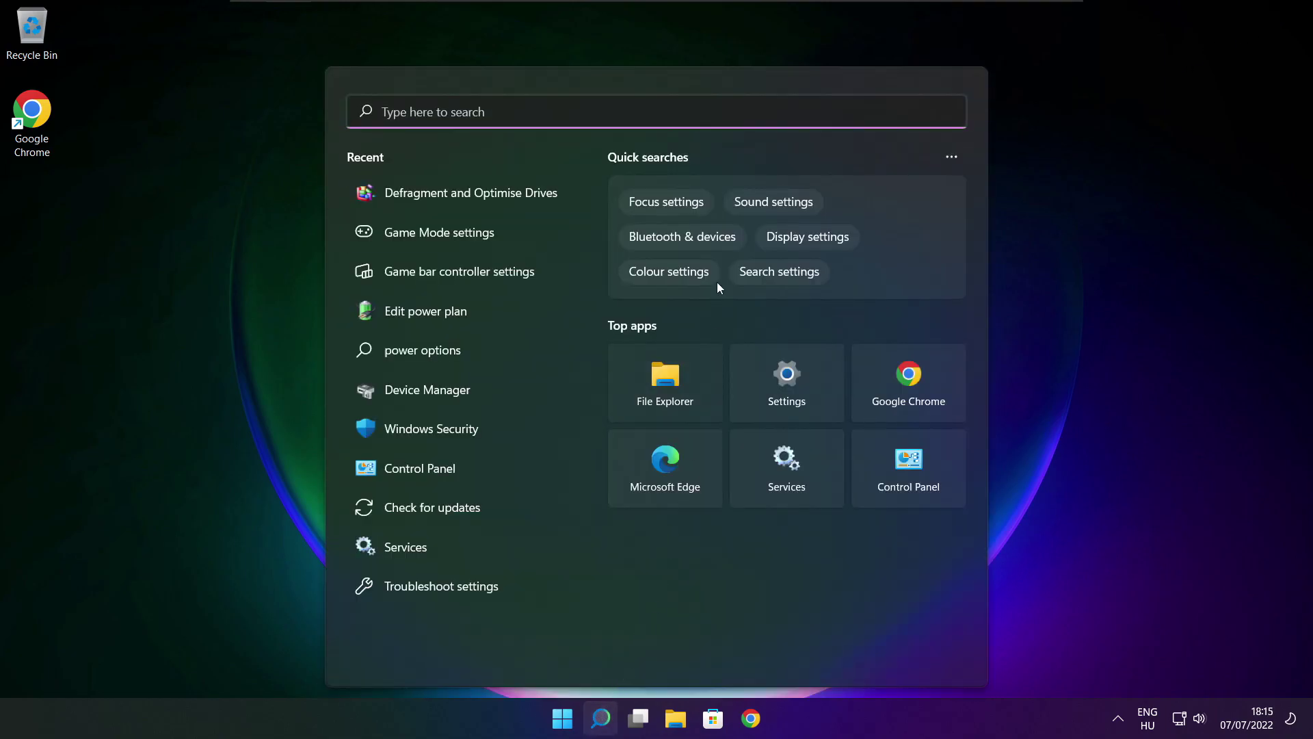
{"action": "type", "text": "regedit"}
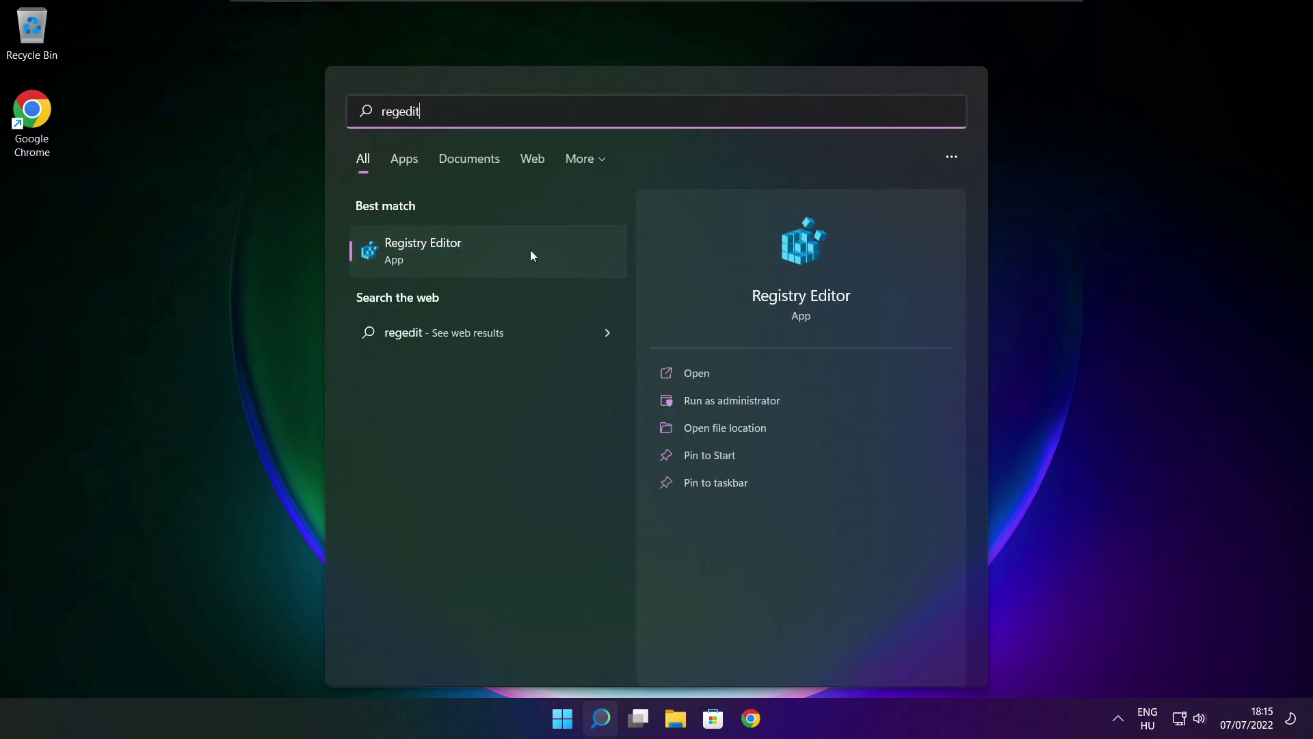
{"action": "left_click", "coordinate": [500, 251]}
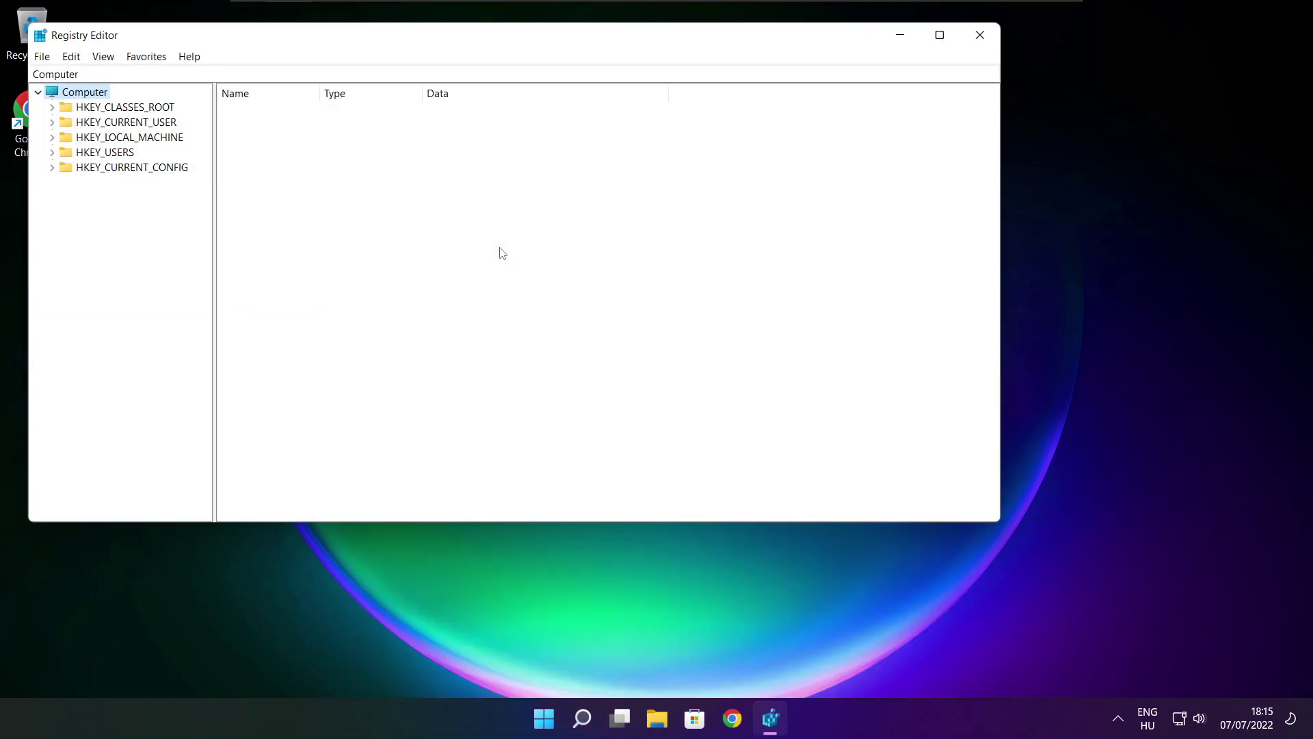
{"action": "left_click_drag", "start_coordinate": [398, 38], "coordinate": [533, 138]}
{"action": "left_click", "coordinate": [216, 223]}
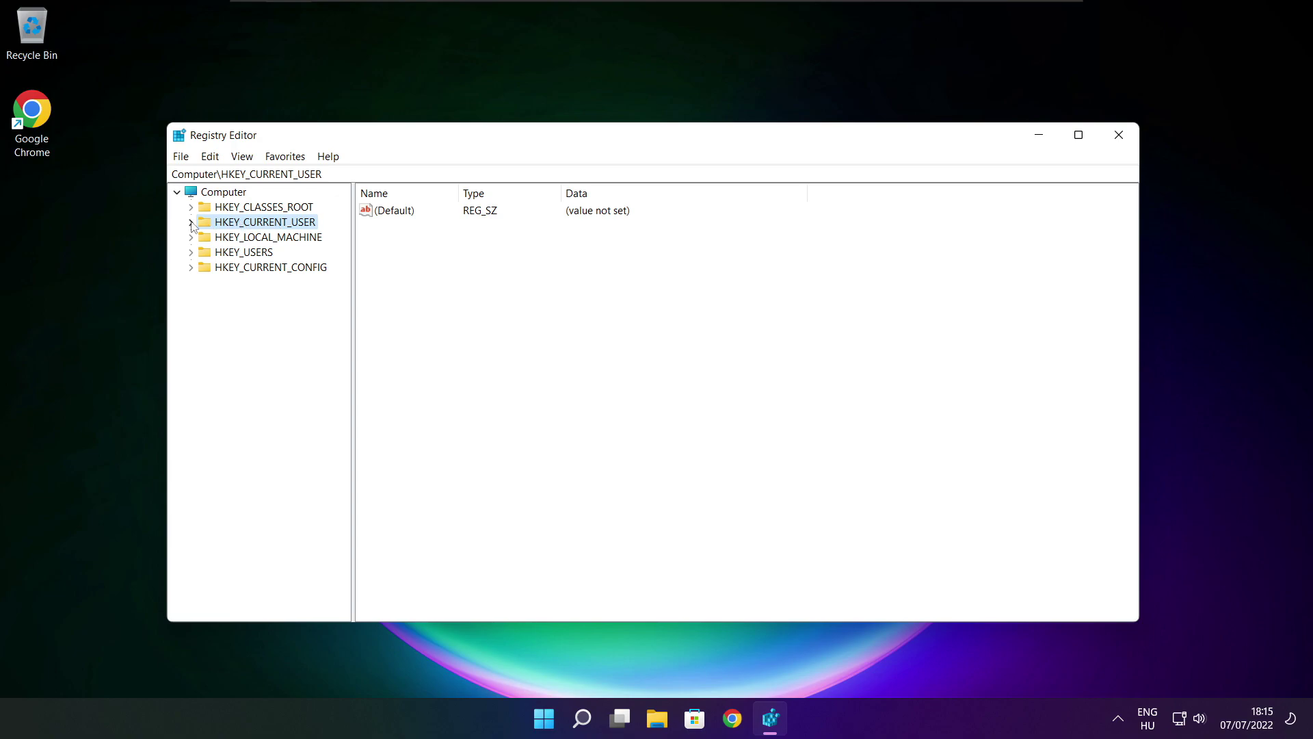
{"action": "left_click", "coordinate": [192, 223]}
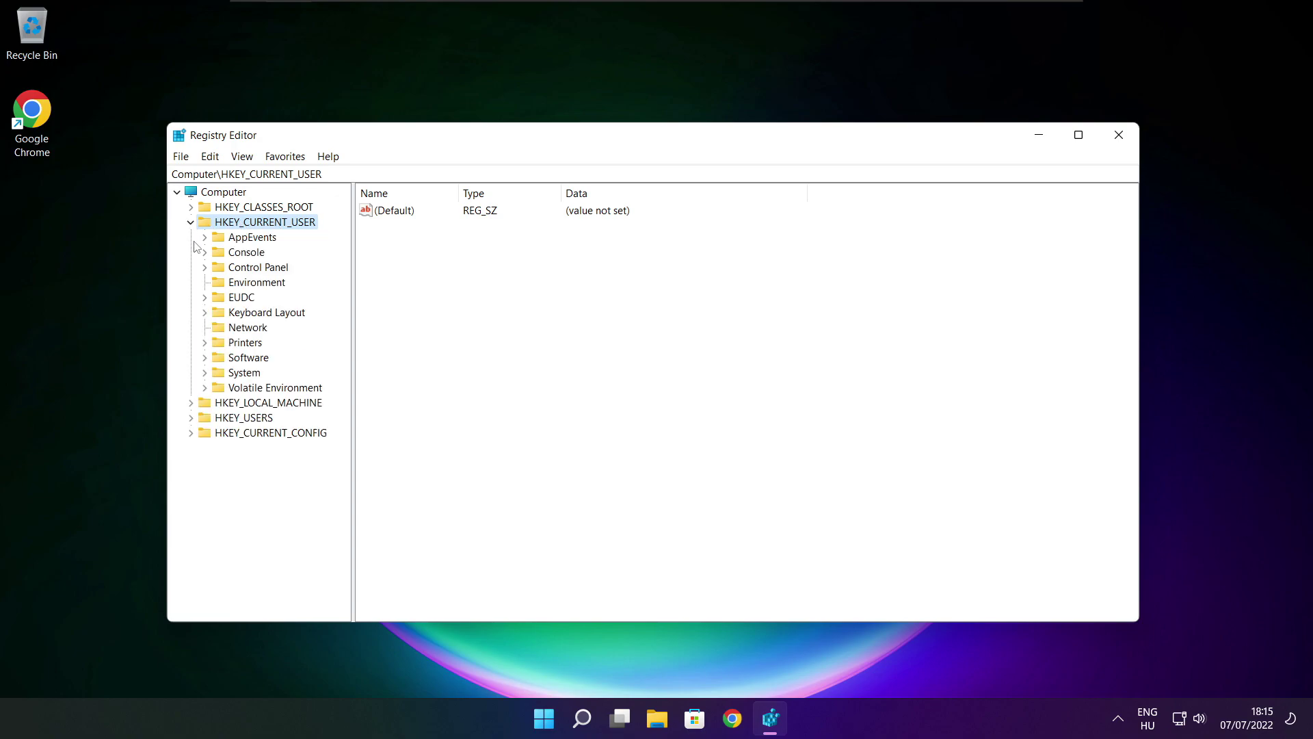
{"action": "left_click", "coordinate": [219, 375]}
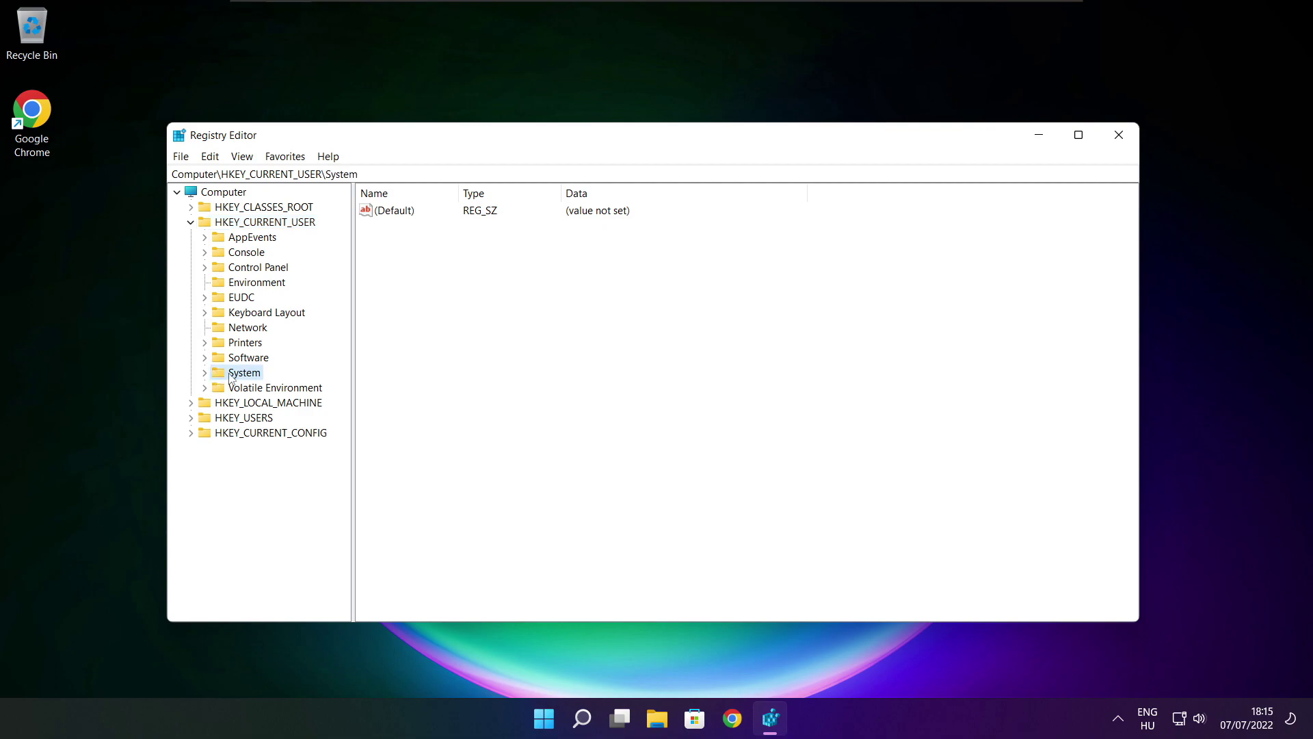
{"action": "left_click", "coordinate": [204, 373]}
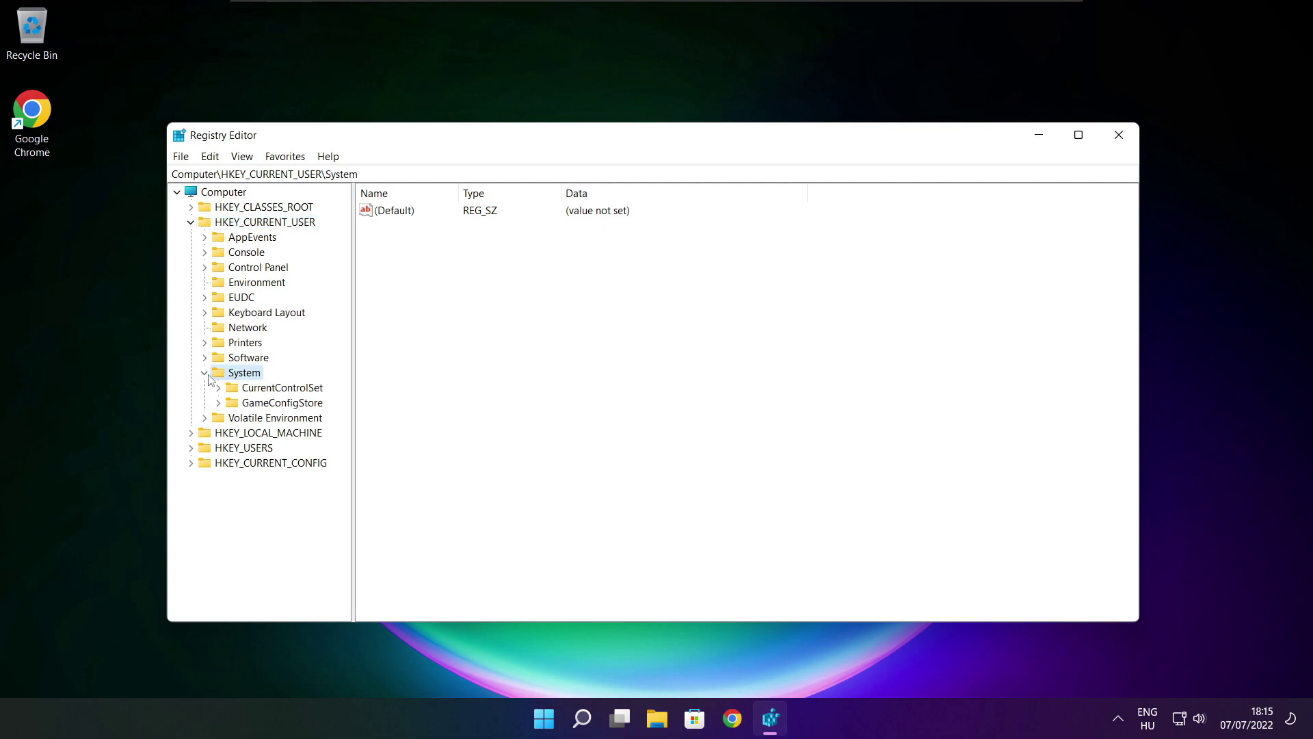
{"action": "left_click", "coordinate": [246, 408]}
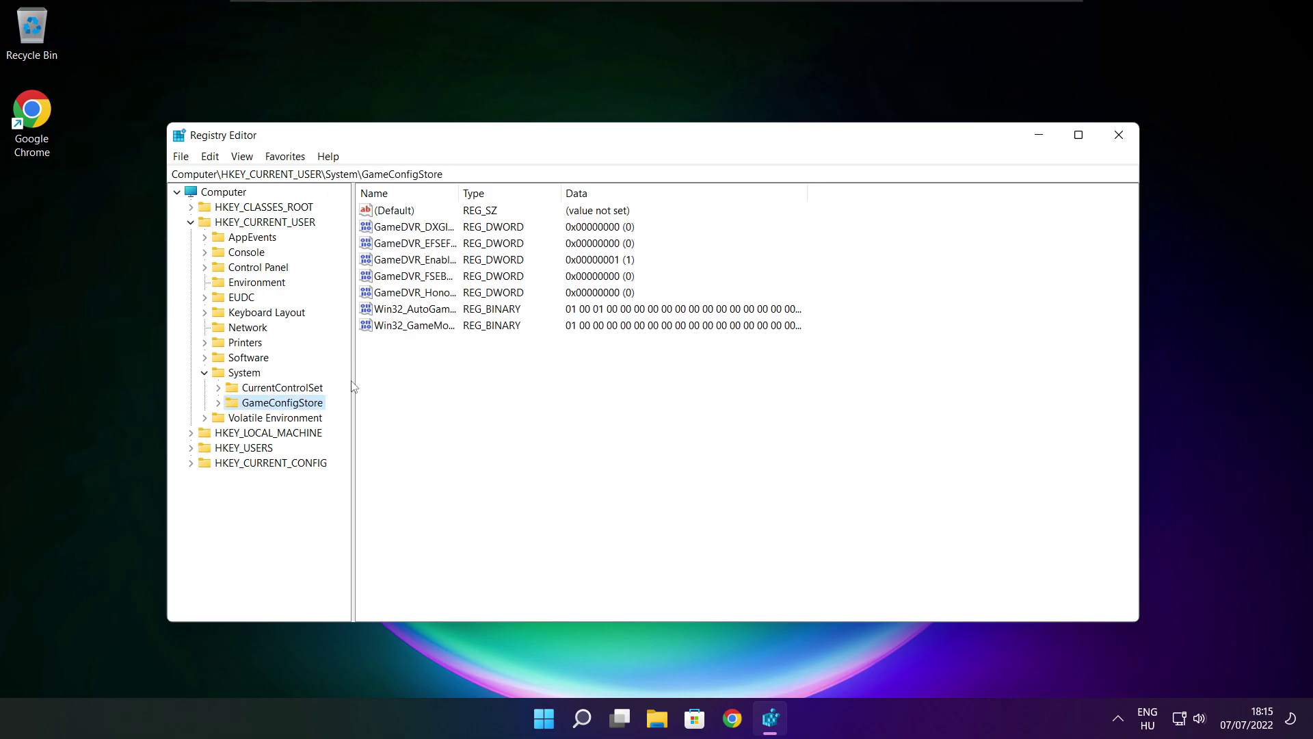
Set the GameDVR_Enabled value to 0
{"action": "left_click_drag", "start_coordinate": [460, 191], "coordinate": [576, 192]}
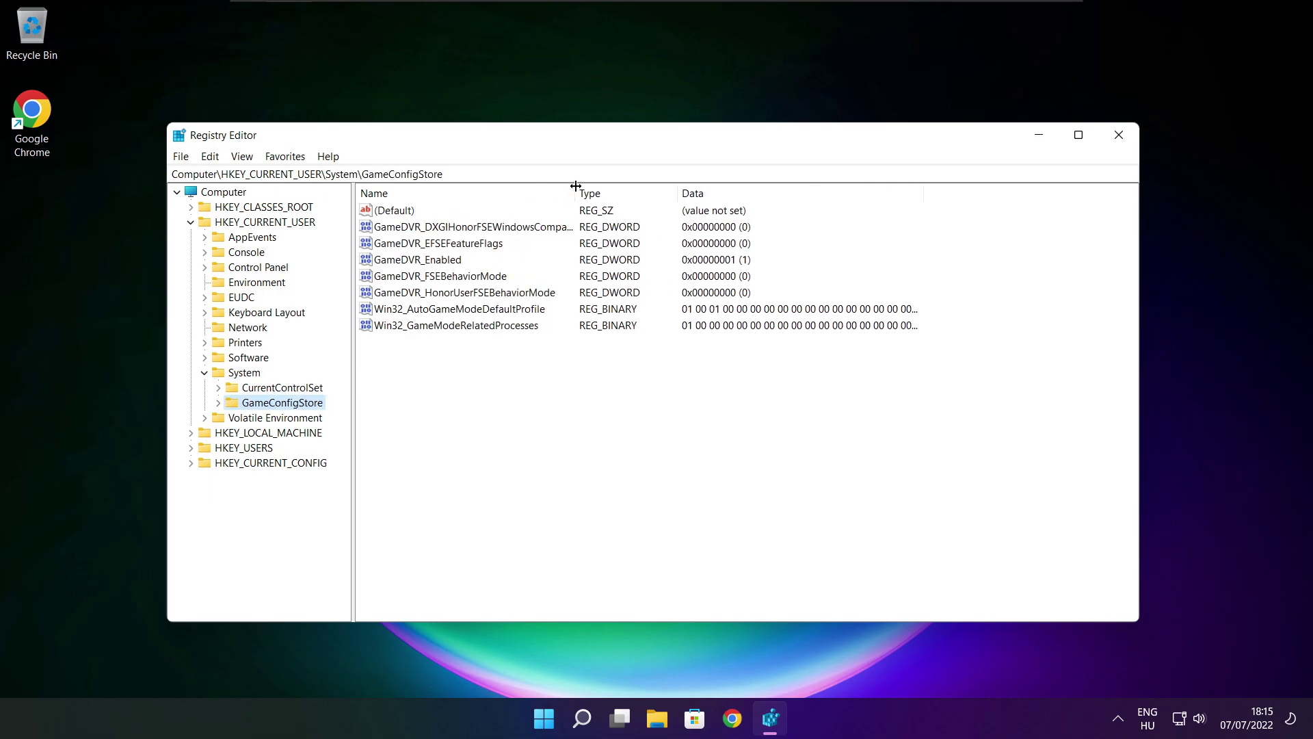
{"action": "left_click", "coordinate": [397, 264]}
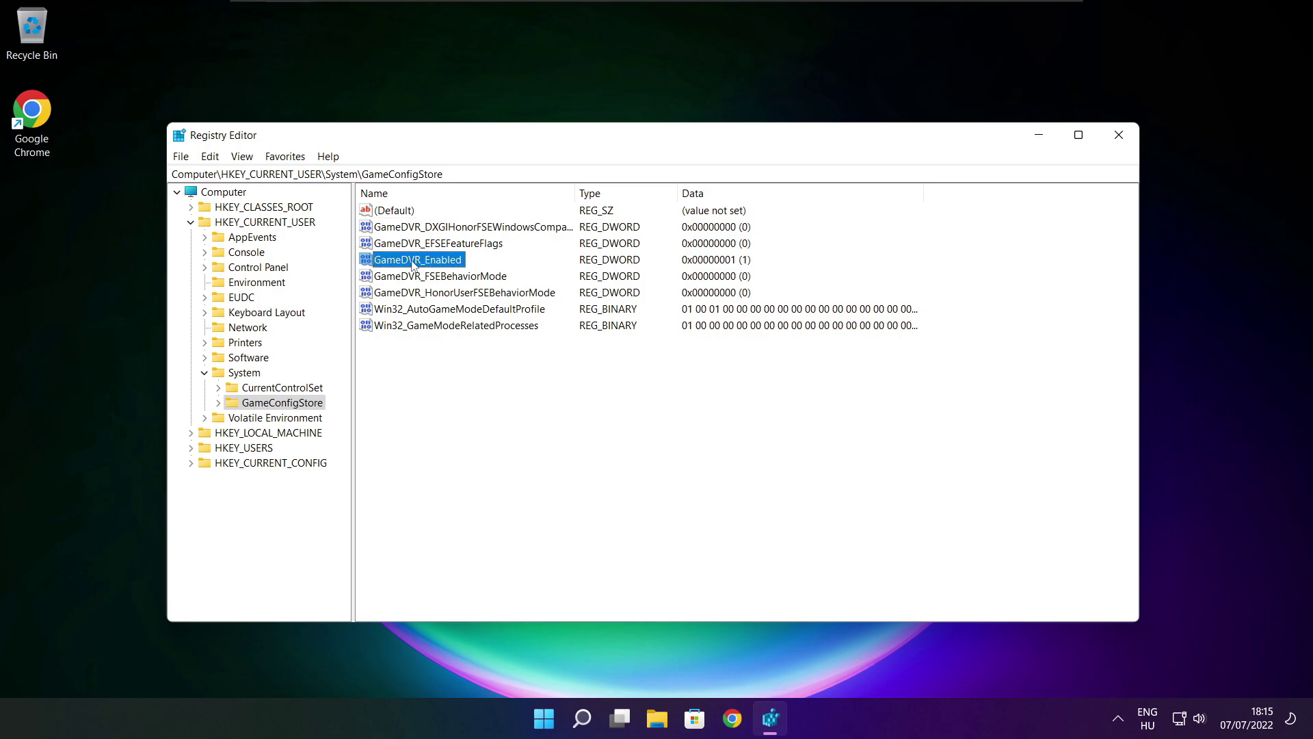
{"action": "double_click", "coordinate": [415, 261]}
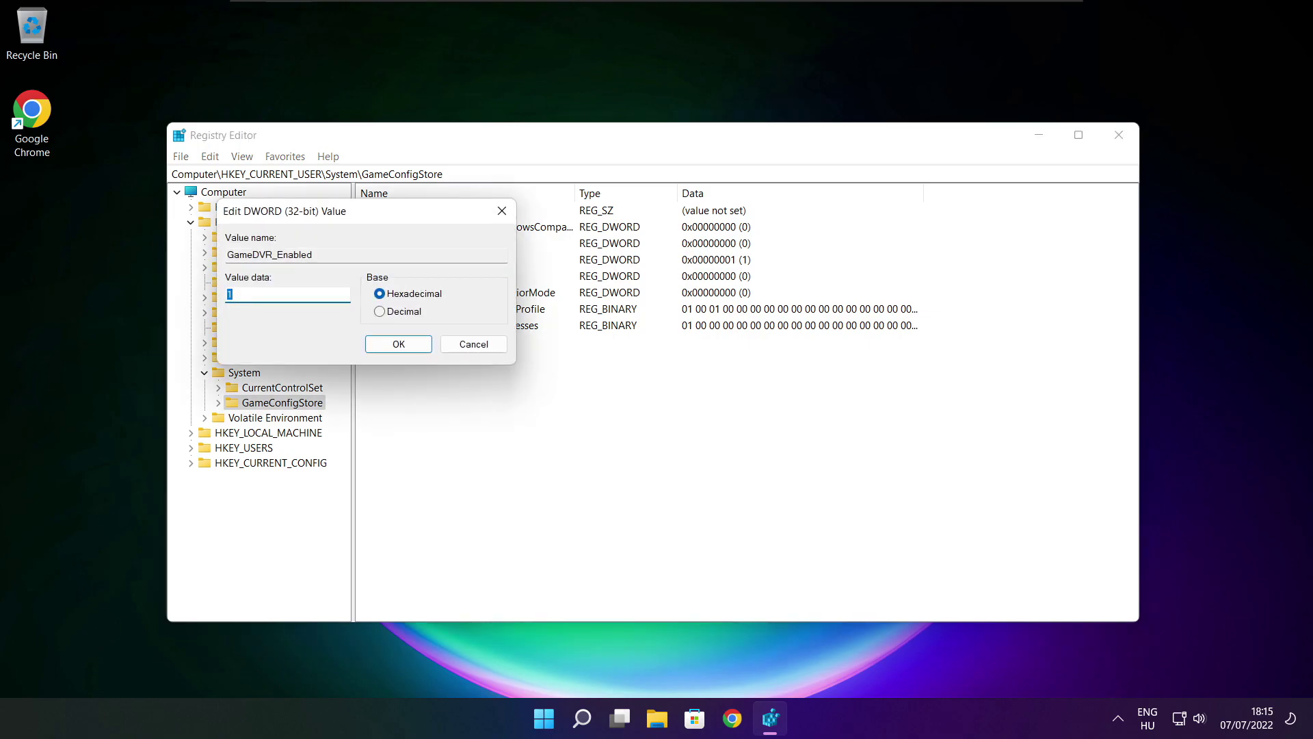
{"action": "left_click_drag", "start_coordinate": [386, 219], "coordinate": [690, 271]}
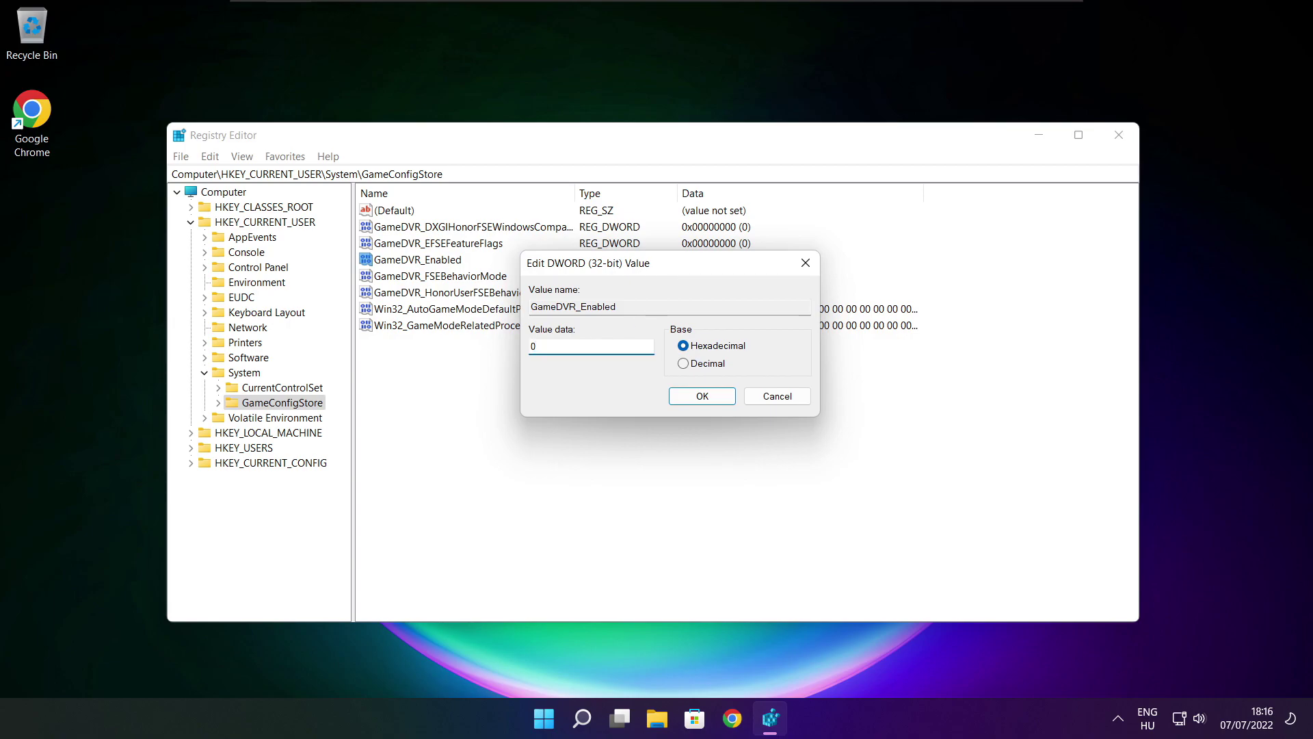
{"action": "left_click", "coordinate": [705, 398]}
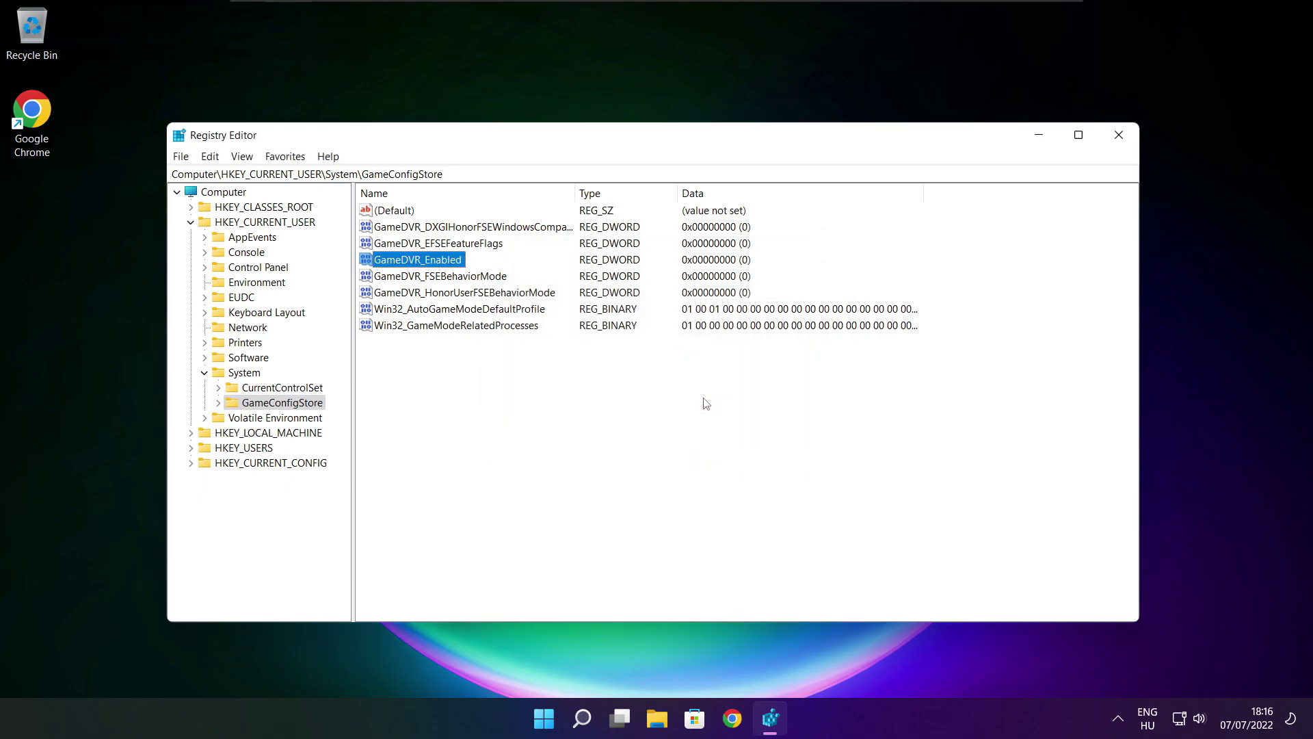
Collapse HKEY_CURRENT_USER and expand HKEY_LOCAL_MACHINE\SOFTWARE\Microsoft
{"action": "left_click", "coordinate": [191, 223]}
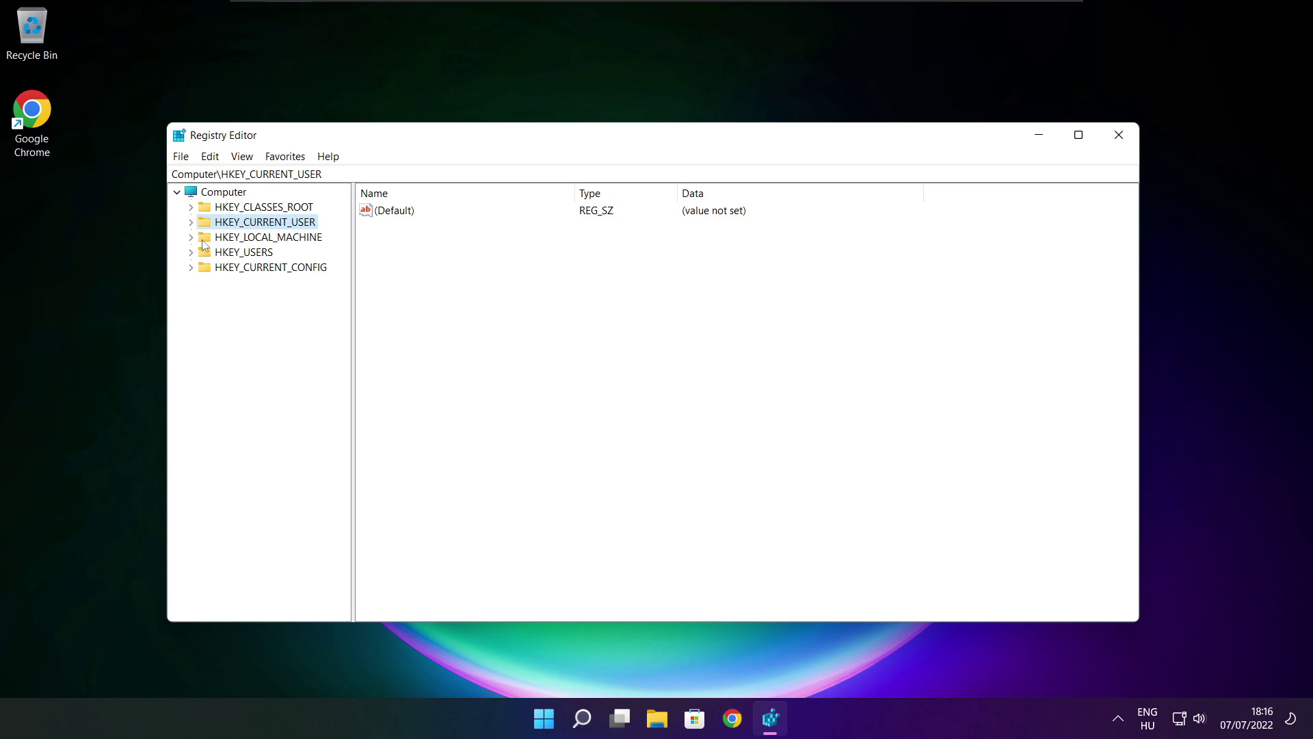
{"action": "left_click", "coordinate": [199, 239]}
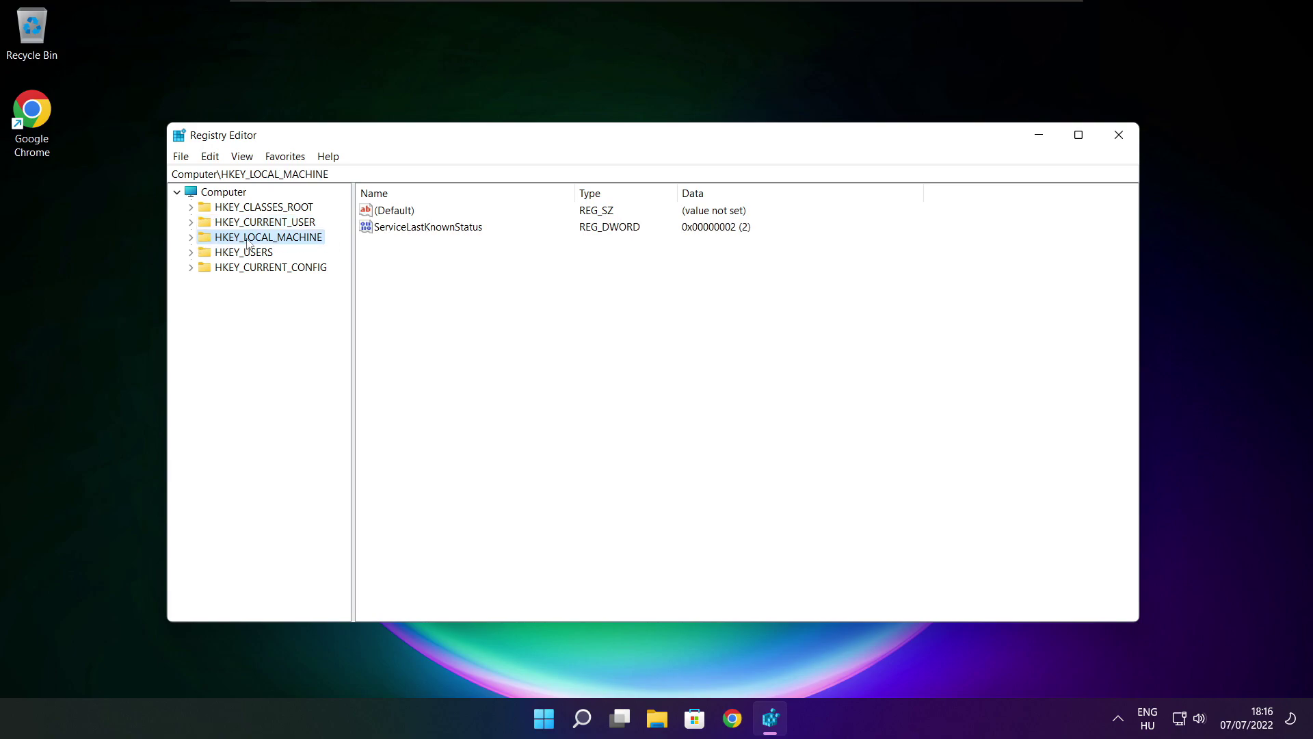
{"action": "left_click", "coordinate": [192, 238]}
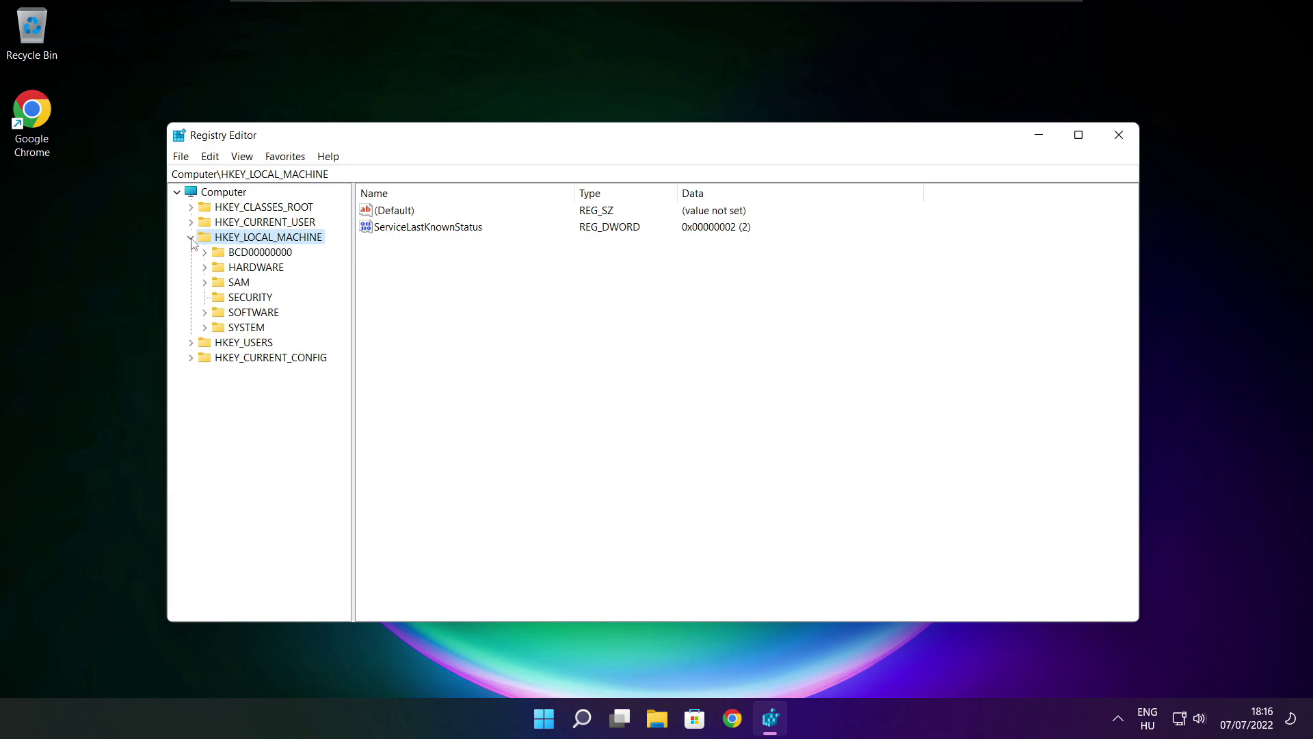
{"action": "left_click", "coordinate": [239, 316]}
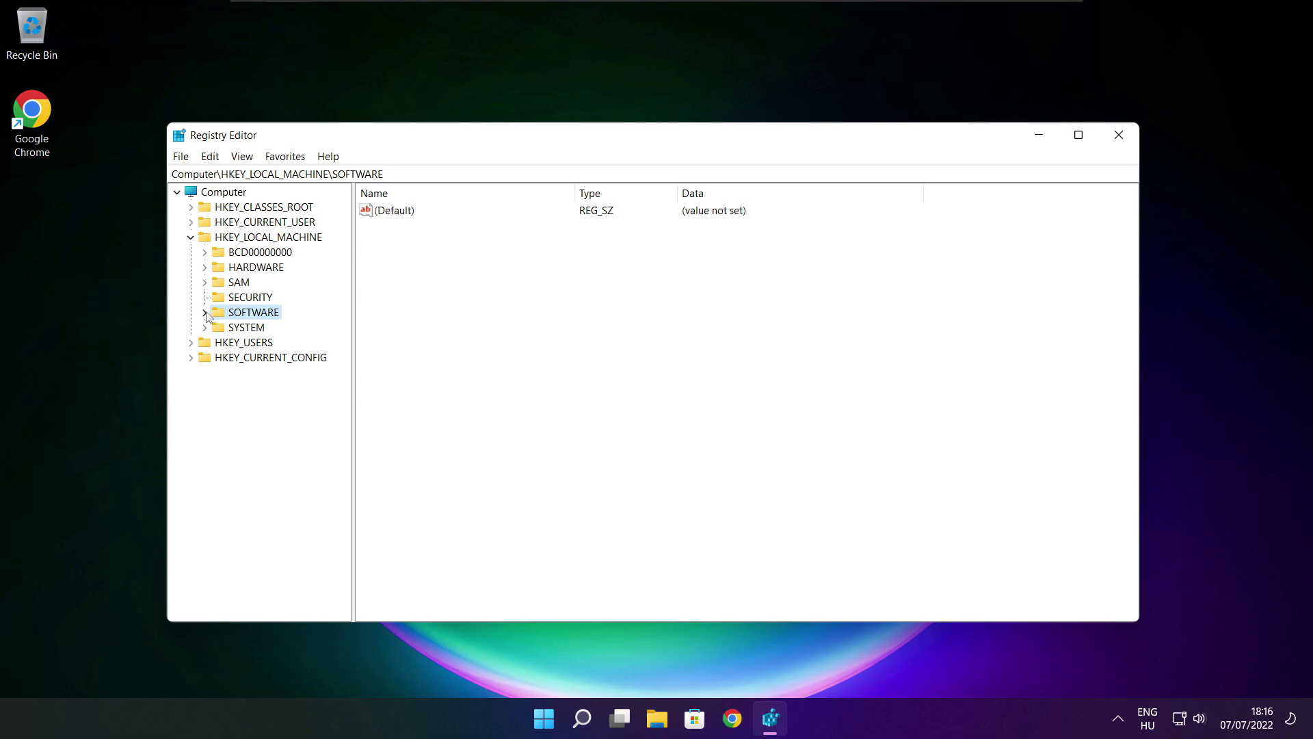
{"action": "left_click", "coordinate": [204, 312]}
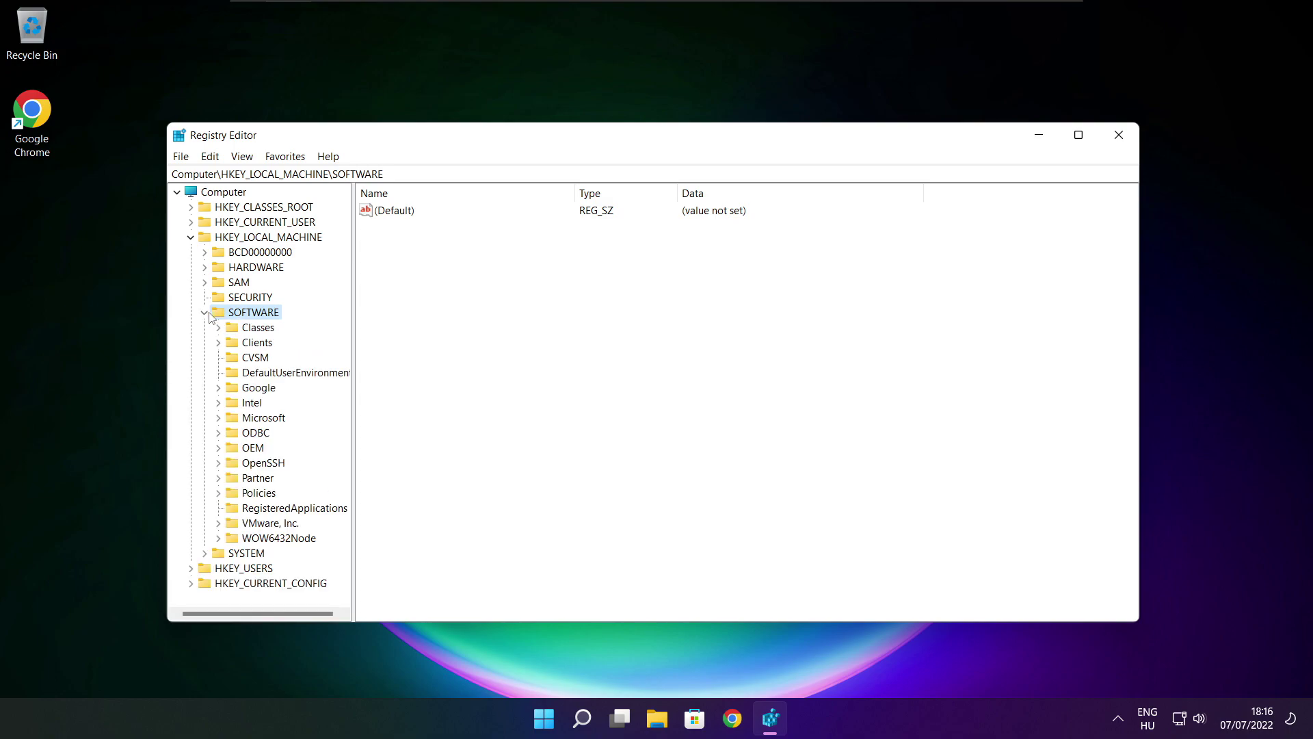
{"action": "left_click", "coordinate": [255, 419]}
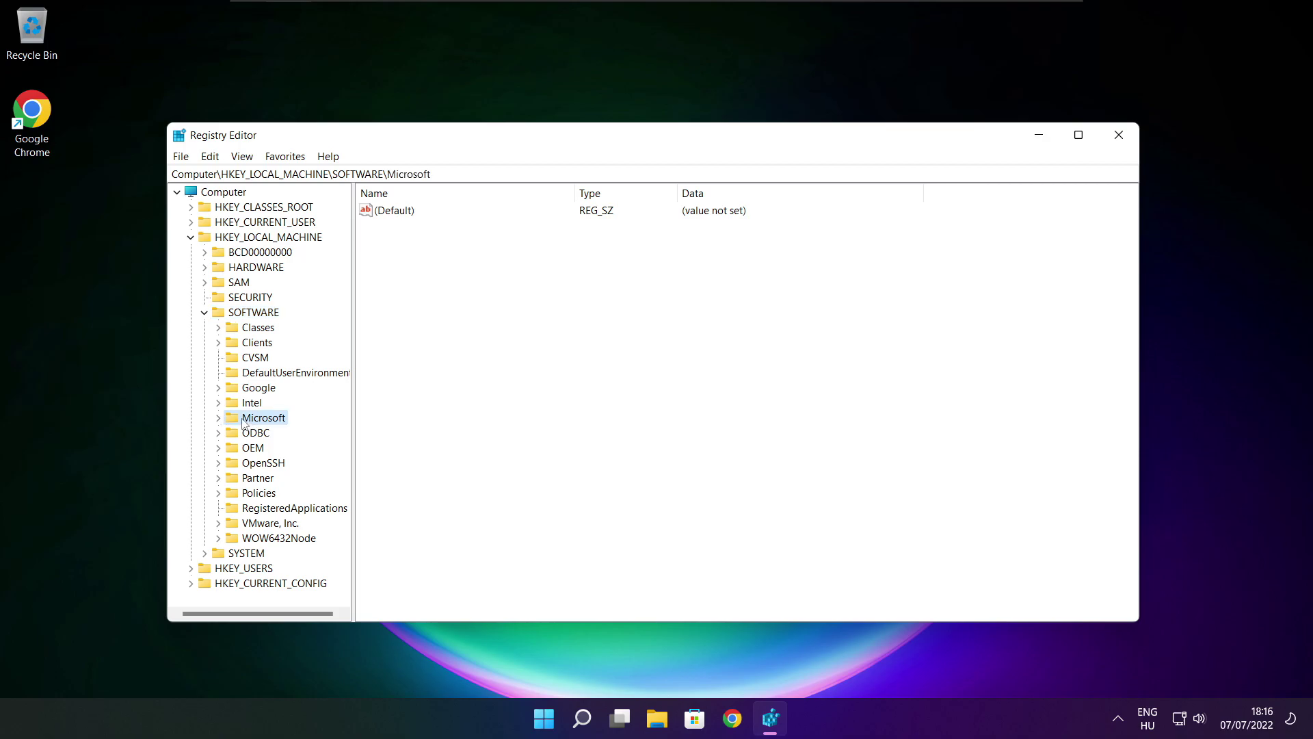
{"action": "left_click", "coordinate": [219, 419]}
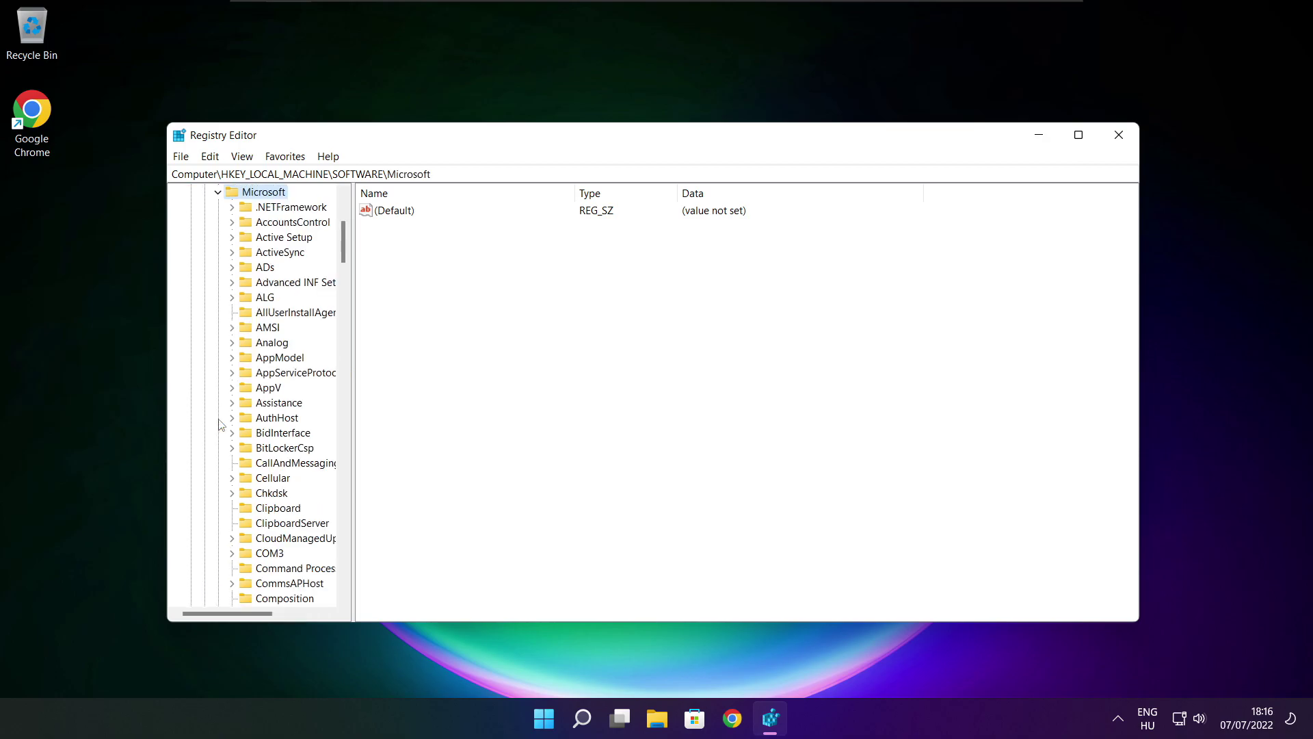
Expand the PolicyManager key and its default subkey
{"action": "scroll", "coordinate": [269, 409], "scroll_direction": "down", "scroll_amount": 20}
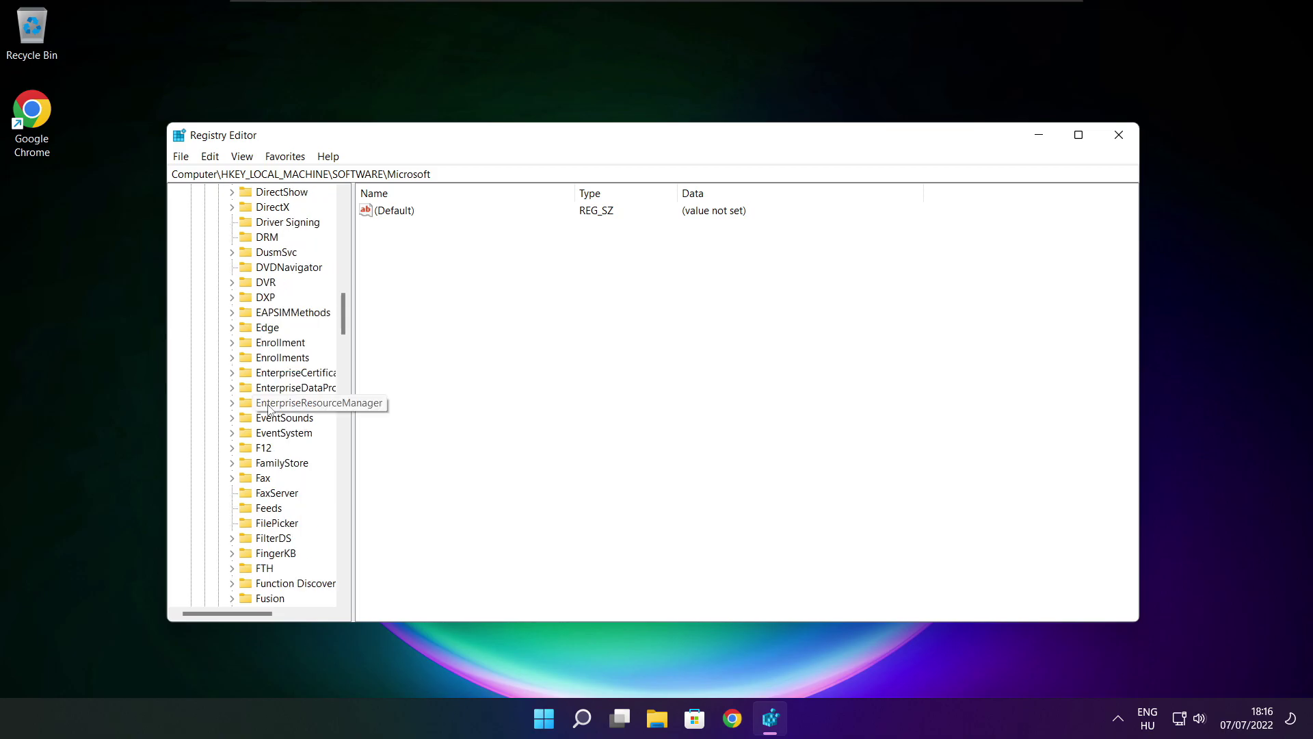
{"action": "scroll", "coordinate": [269, 409], "scroll_direction": "down", "scroll_amount": 19}
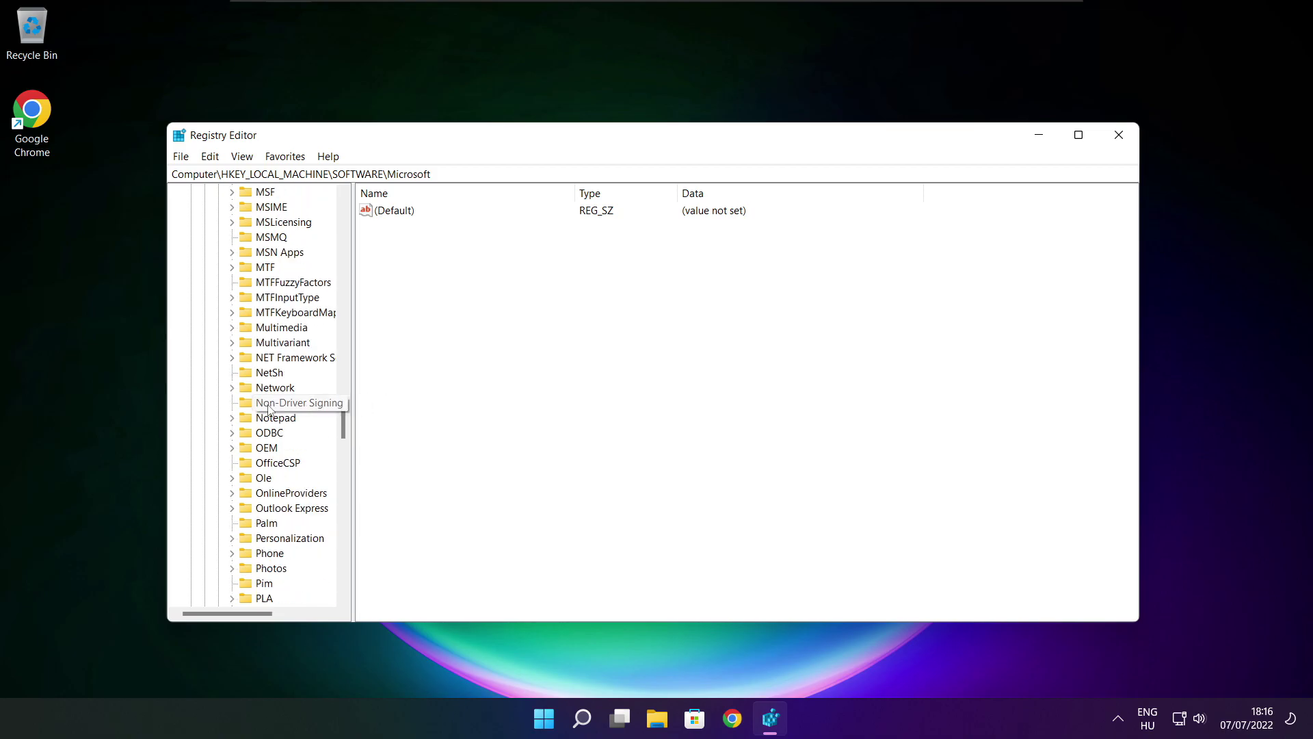
{"action": "scroll", "coordinate": [269, 409], "scroll_direction": "down", "scroll_amount": 1}
{"action": "scroll", "coordinate": [269, 409], "scroll_direction": "up", "scroll_amount": 1}
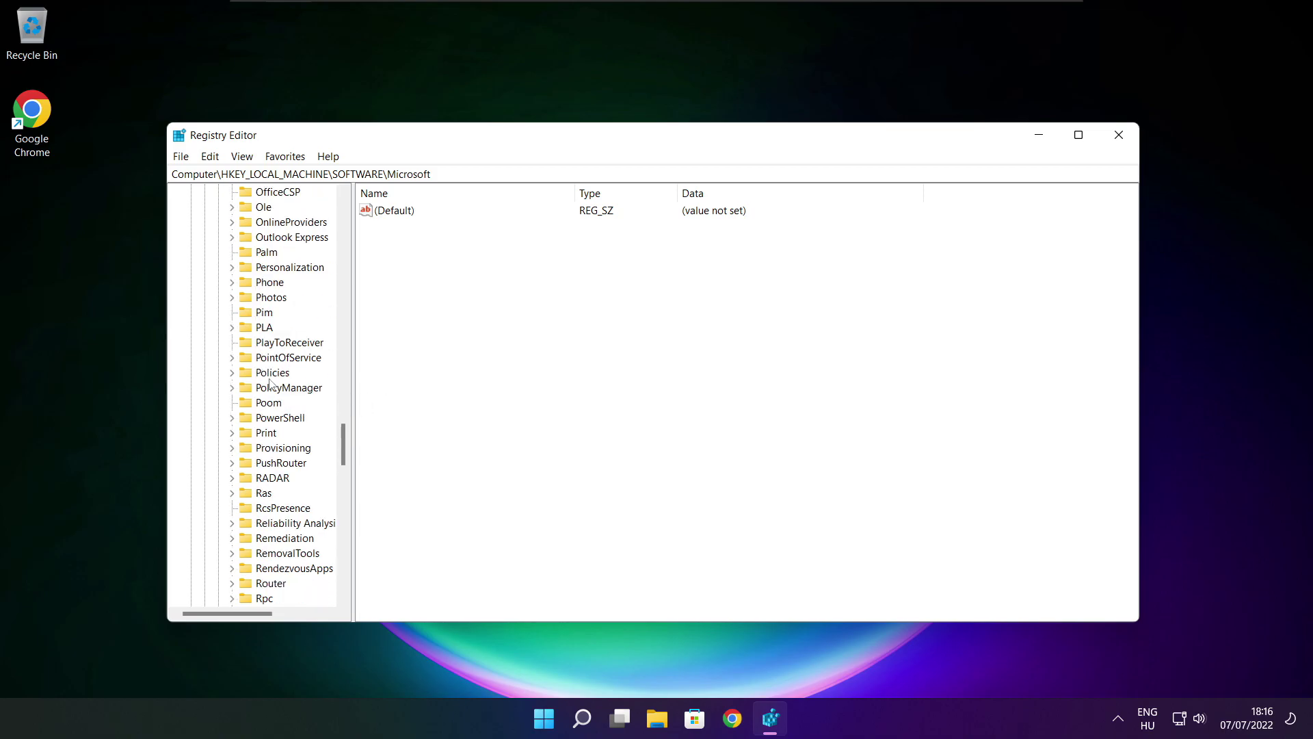
{"action": "left_click", "coordinate": [269, 390]}
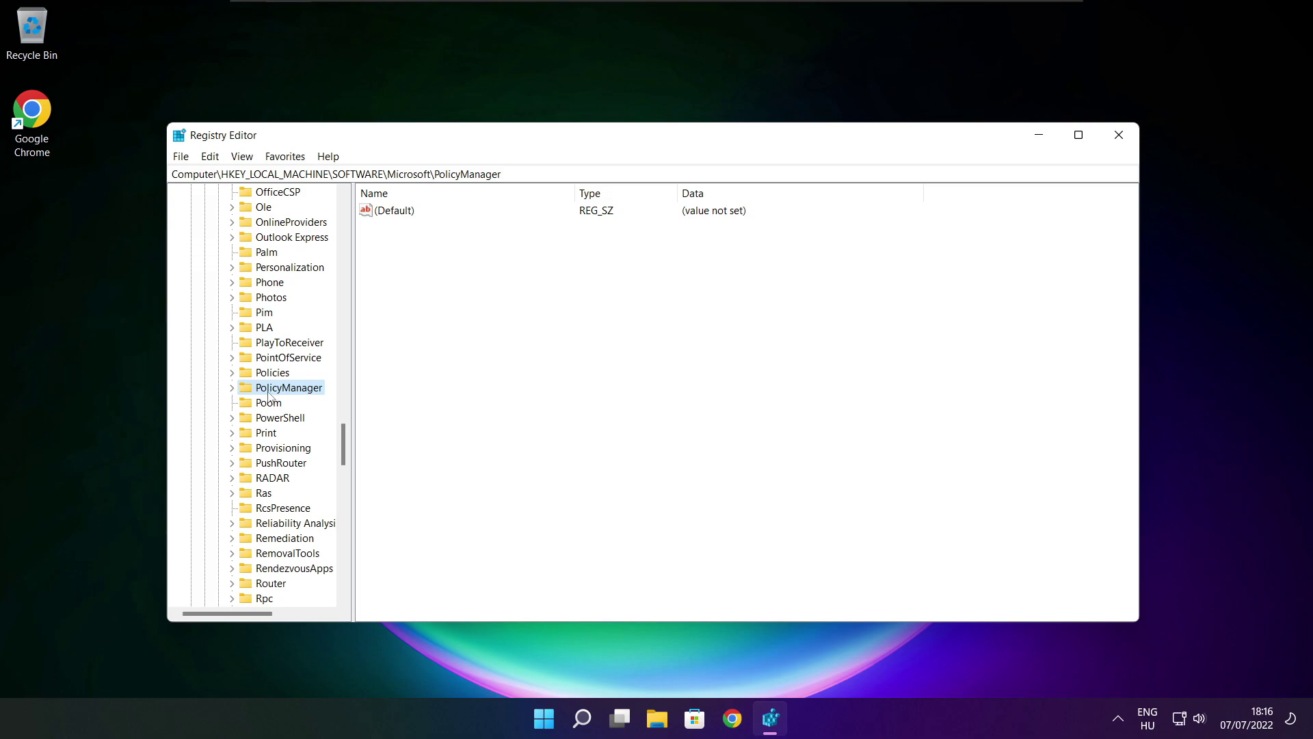
{"action": "left_click", "coordinate": [232, 388]}
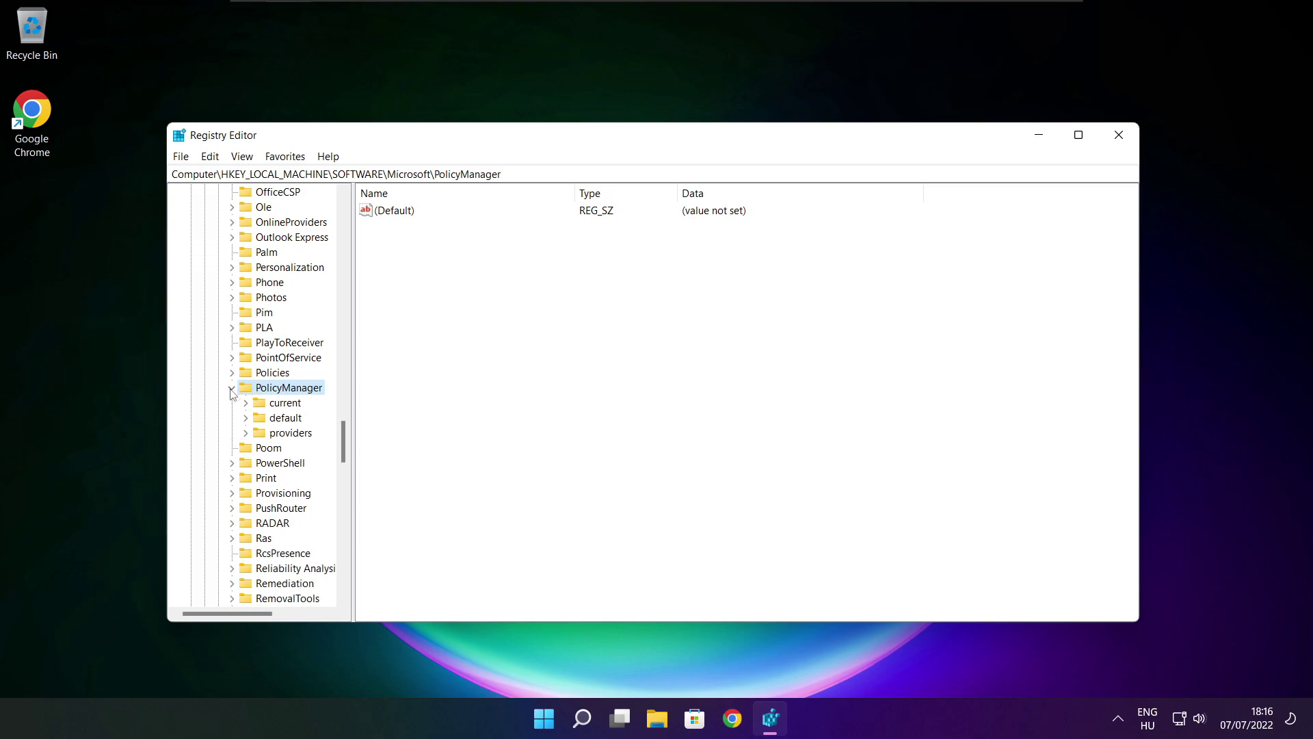
{"action": "left_click", "coordinate": [285, 420]}
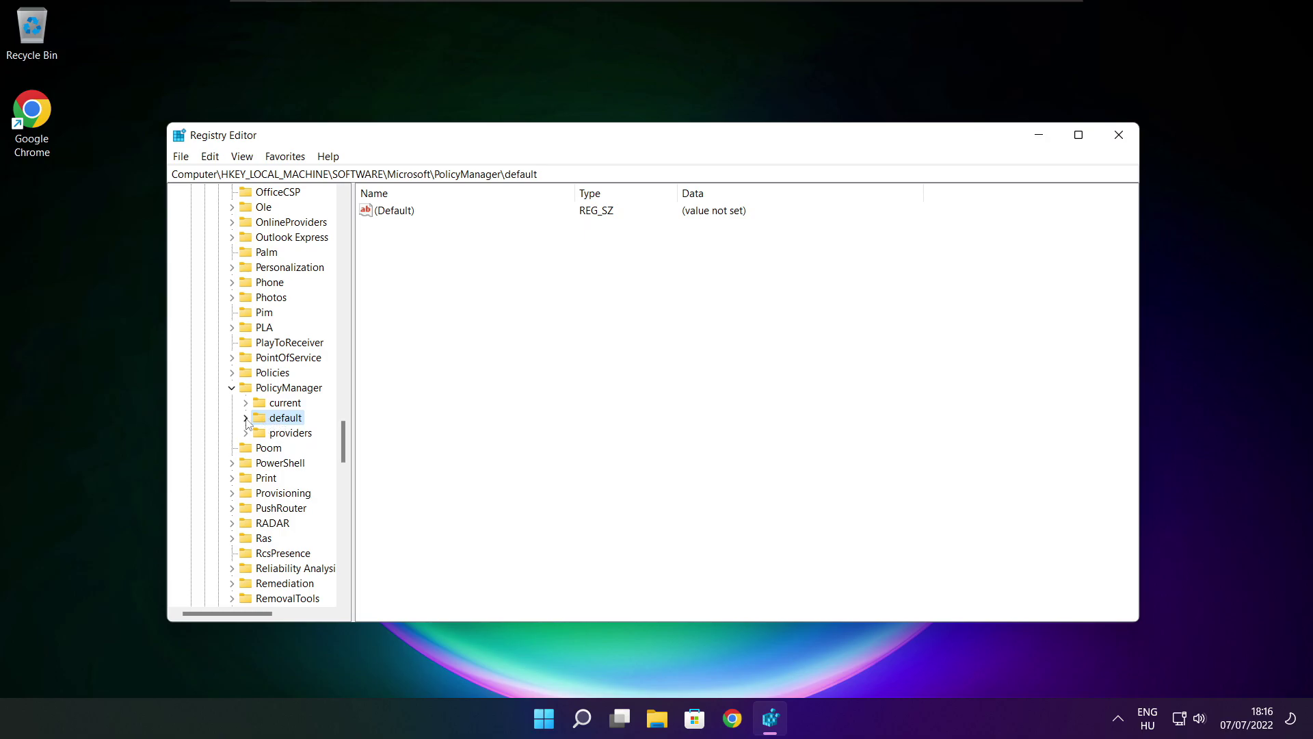
{"action": "left_click", "coordinate": [246, 418]}
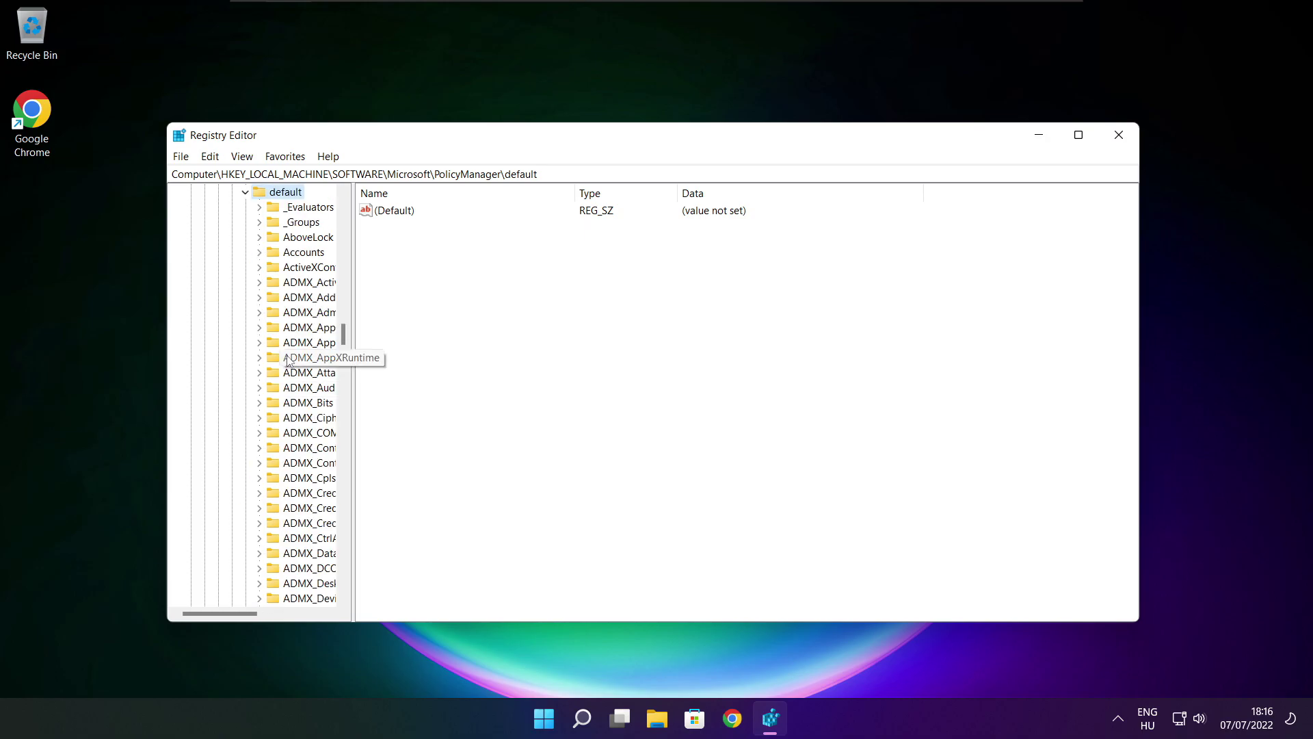
Select ApplicationManagement to show its wnfStateName1 and wnfStateName2 values
{"action": "scroll", "coordinate": [304, 301], "scroll_direction": "down", "scroll_amount": 7}
{"action": "scroll", "coordinate": [304, 301], "scroll_direction": "down", "scroll_amount": 20}
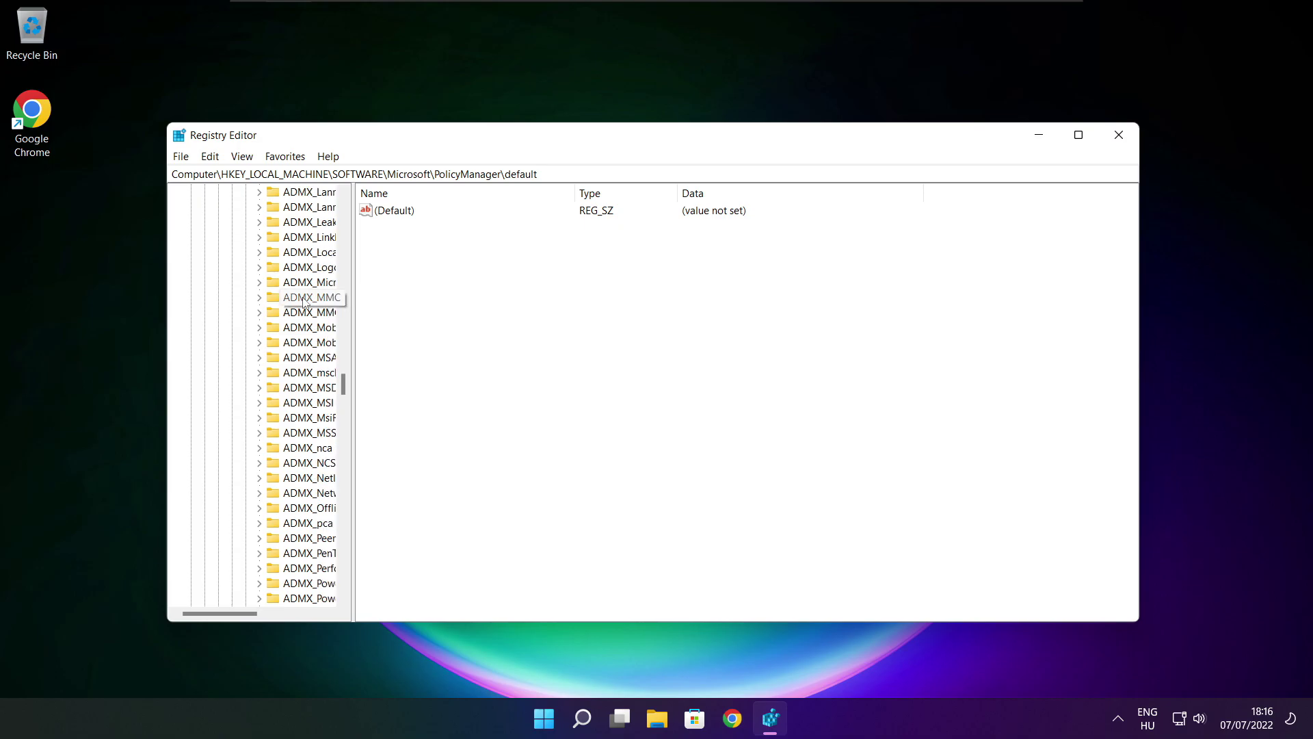
{"action": "scroll", "coordinate": [305, 301], "scroll_direction": "down", "scroll_amount": 3}
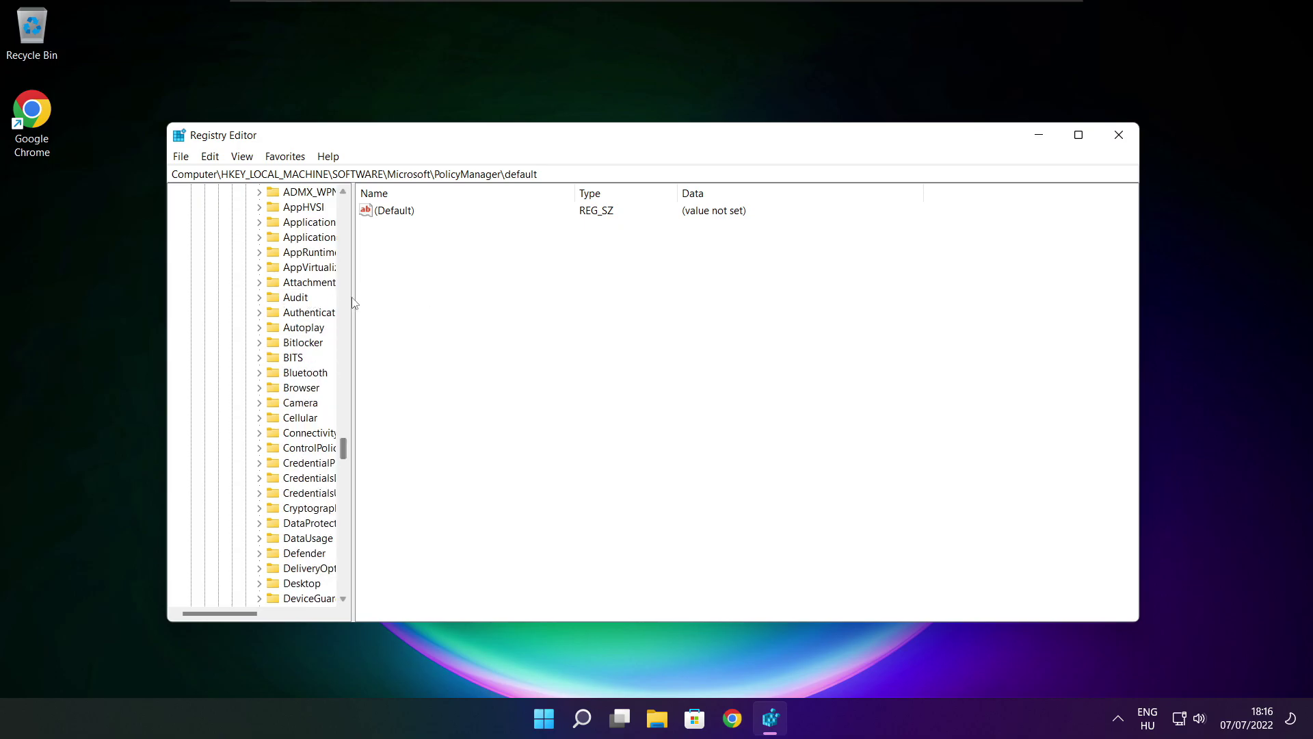
{"action": "left_click_drag", "start_coordinate": [354, 299], "coordinate": [435, 299]}
{"action": "scroll", "coordinate": [304, 286], "scroll_direction": "up", "scroll_amount": 1}
{"action": "left_click", "coordinate": [304, 286]}
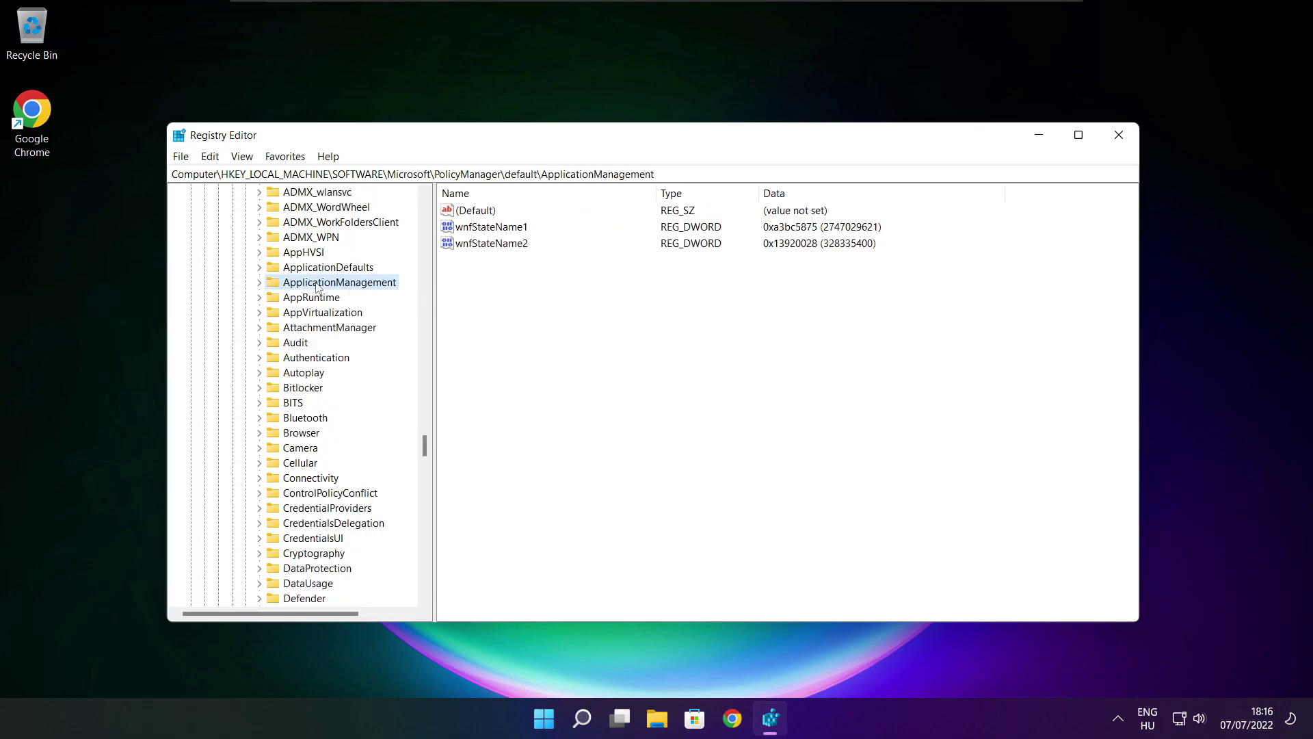
Set the 'value' entry of ApplicationManagement's AllowGameDVR key to 0, then close Registry Editor
{"action": "left_click", "coordinate": [260, 283]}
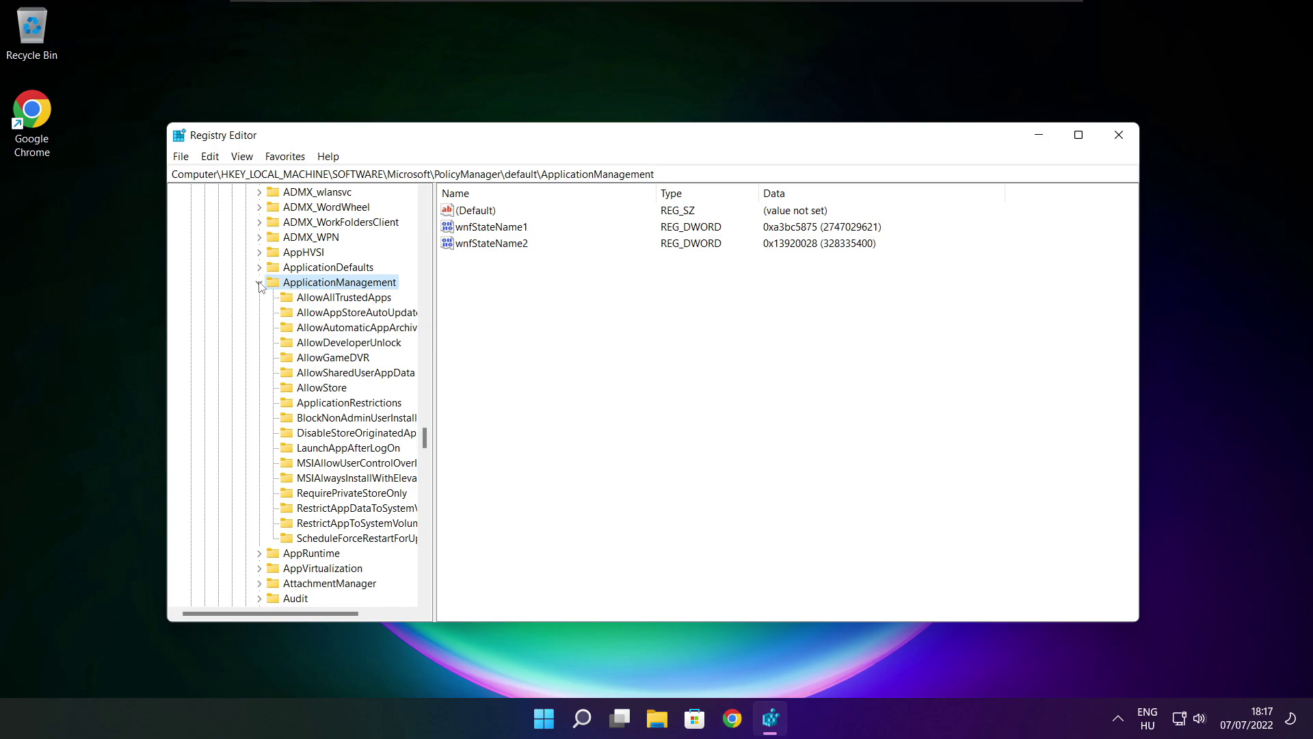
{"action": "left_click_drag", "start_coordinate": [434, 343], "coordinate": [450, 344]}
{"action": "left_click", "coordinate": [339, 360]}
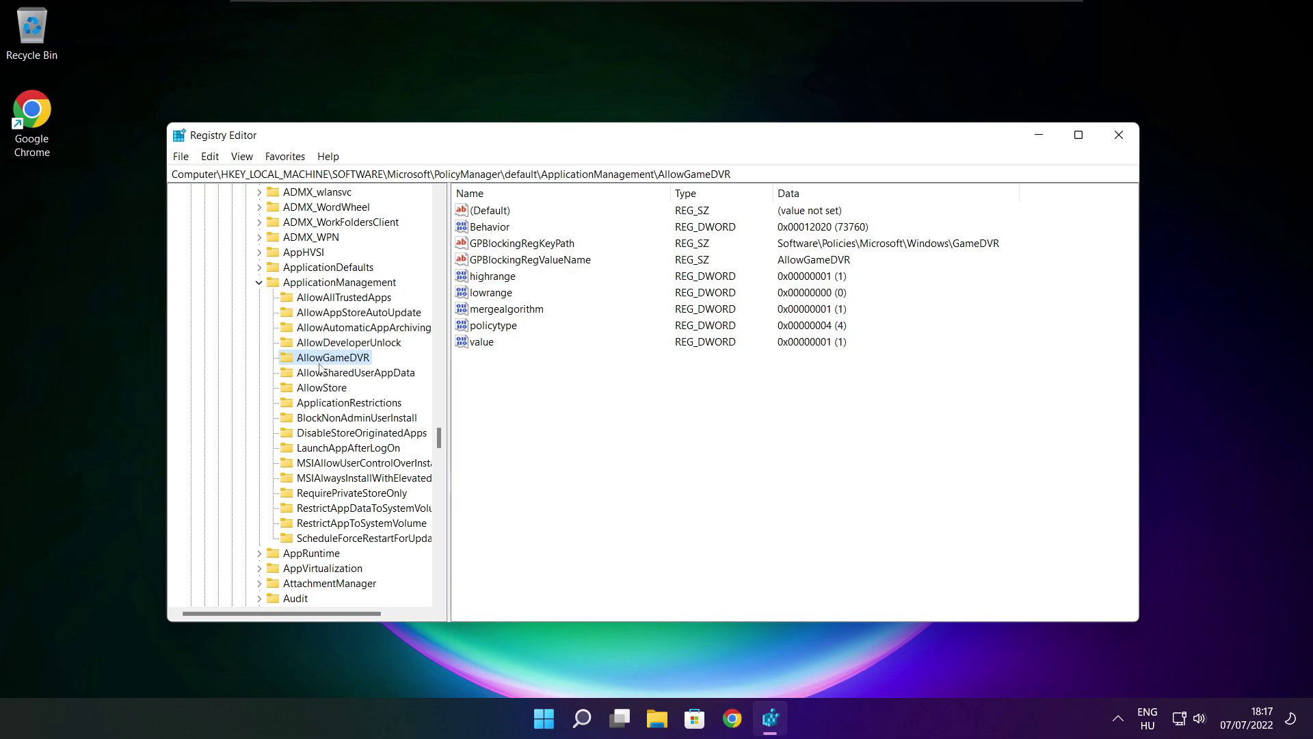
{"action": "left_click", "coordinate": [481, 342]}
{"action": "double_click", "coordinate": [482, 344]}
{"action": "left_click_drag", "start_coordinate": [368, 219], "coordinate": [666, 273]}
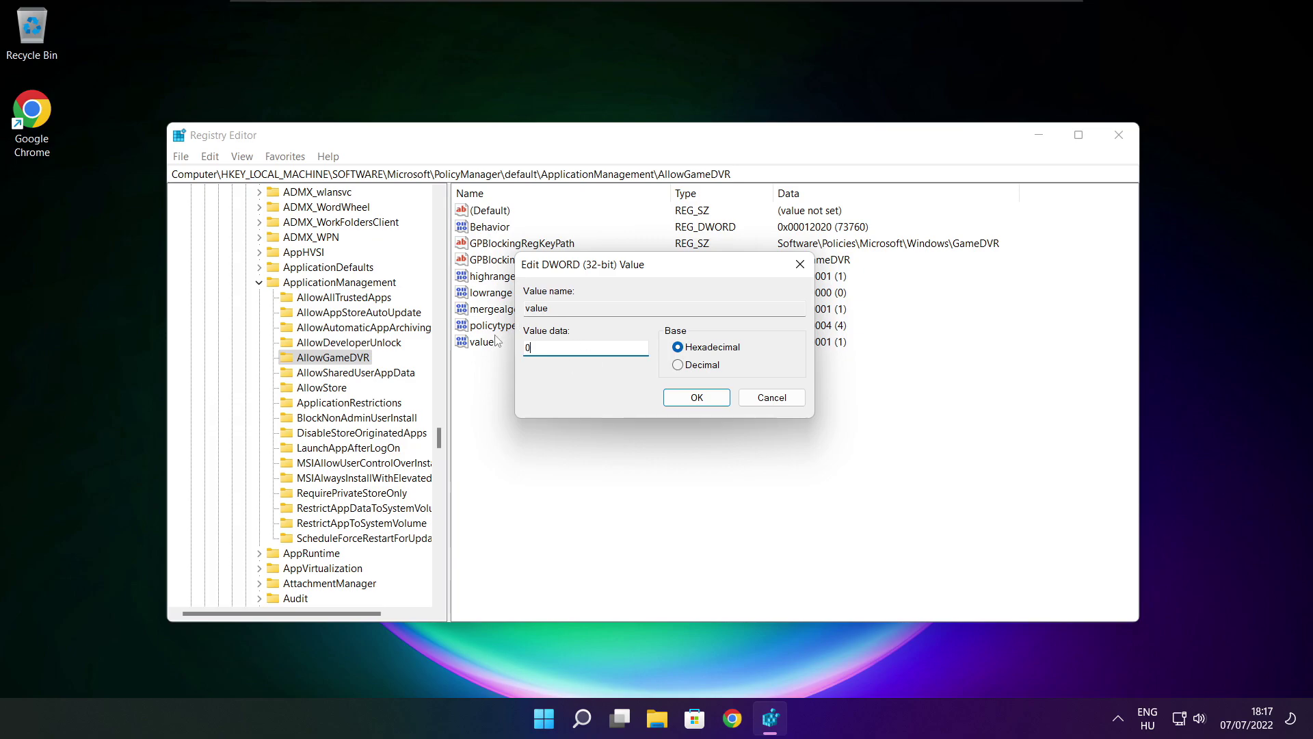
{"action": "left_click", "coordinate": [696, 403]}
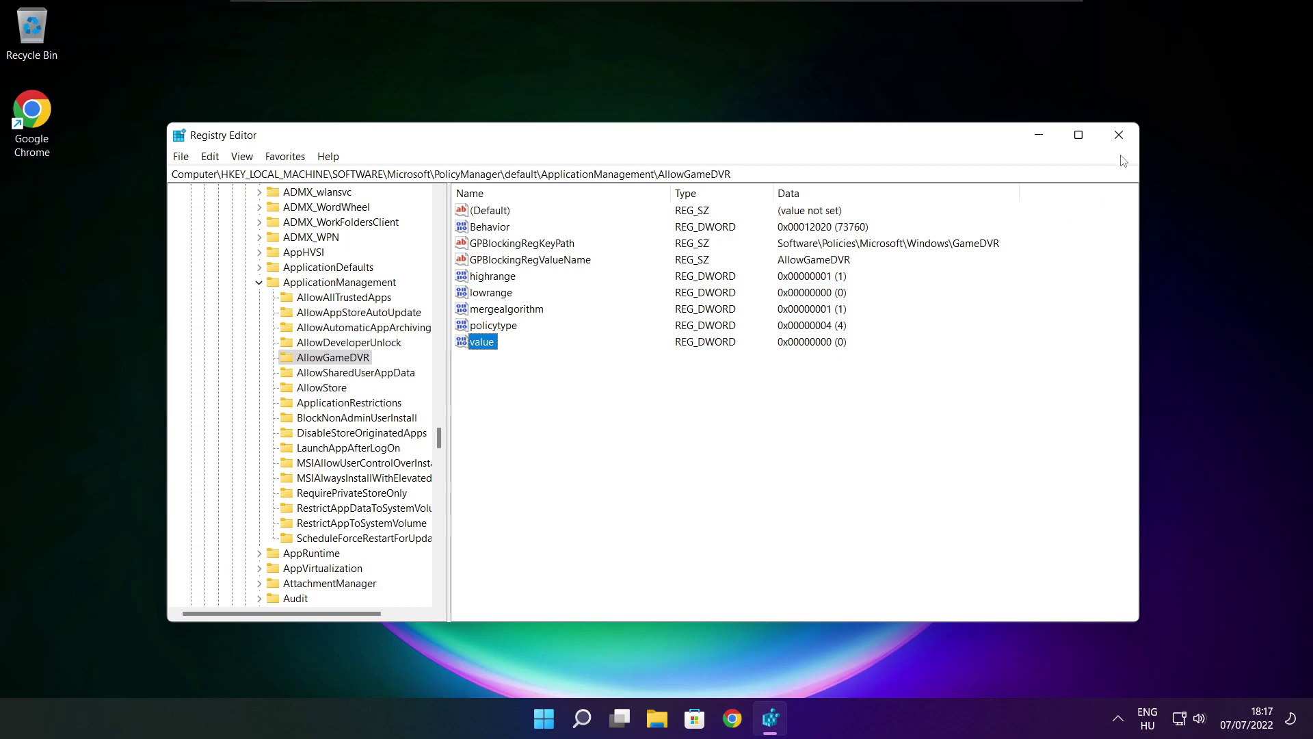
{"action": "left_click", "coordinate": [1121, 136]}
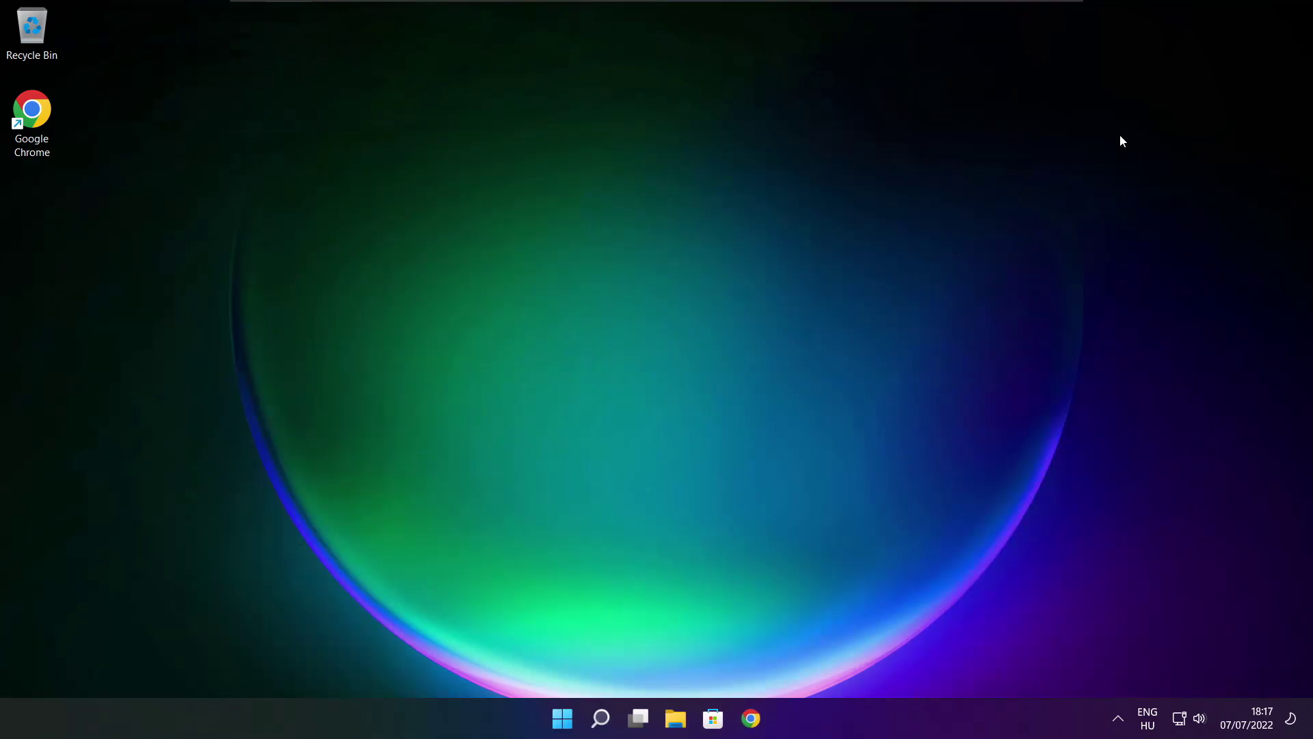
Back in Chrome, download the DirectX End-User Runtime Web Installer (dxwebsetup.exe)
{"action": "left_click", "coordinate": [753, 723]}
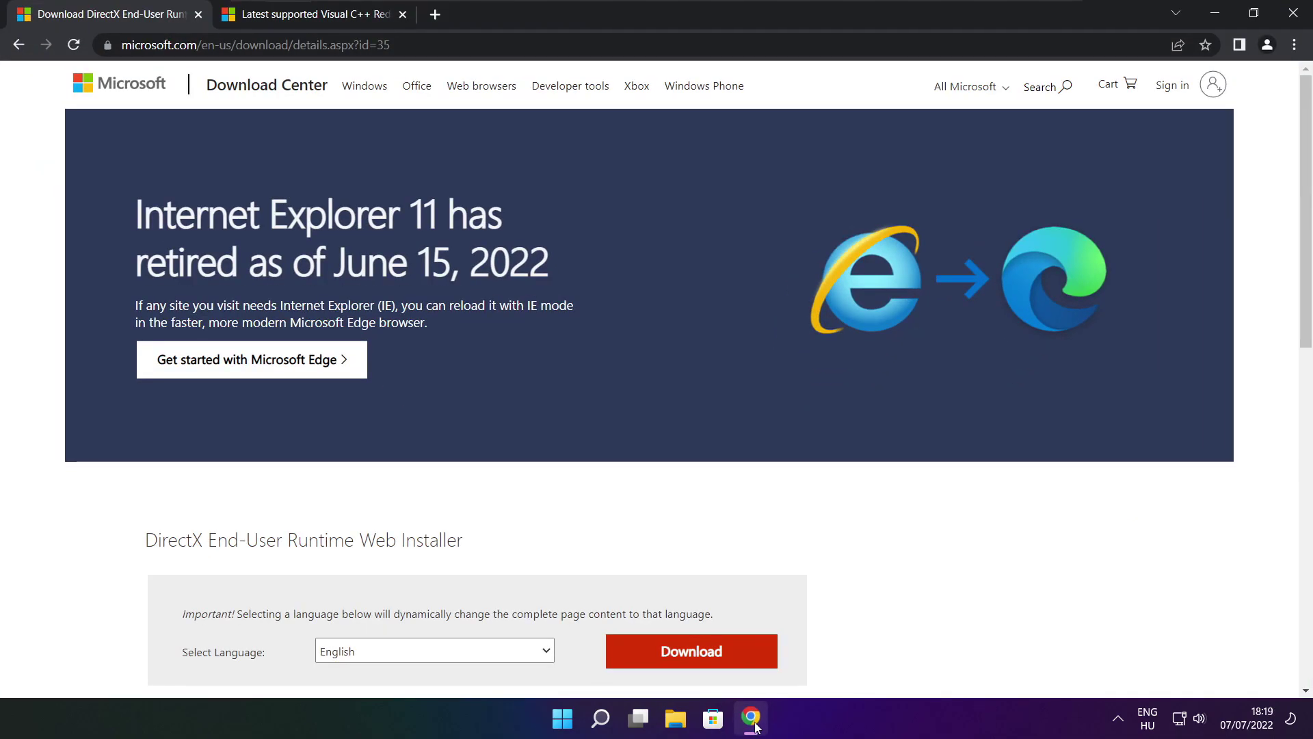
{"action": "left_click", "coordinate": [390, 44]}
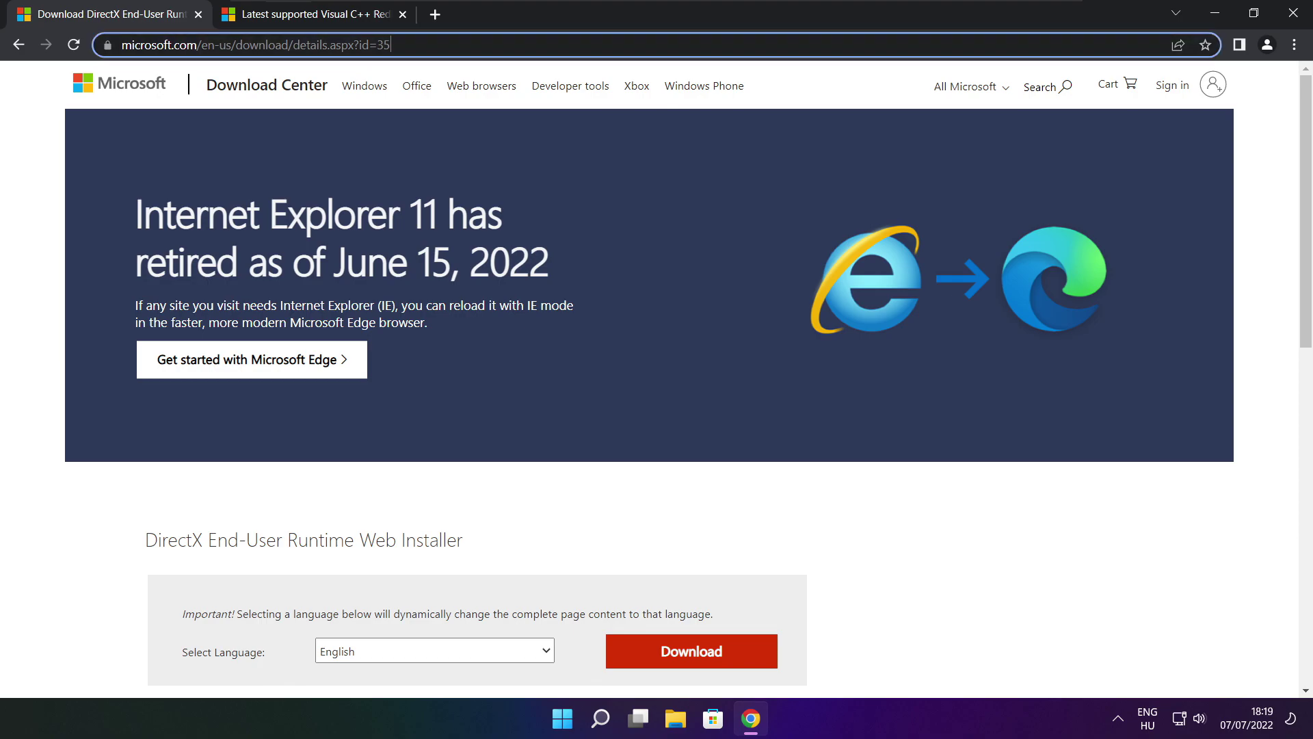
{"action": "mouse_move", "coordinate": [390, 45]}
{"action": "left_mouse_down"}
{"action": "mouse_move", "coordinate": [121, 44]}
{"action": "mouse_move", "coordinate": [392, 45]}
{"action": "left_mouse_up"}
{"action": "left_click", "coordinate": [471, 491]}
{"action": "left_click_drag", "start_coordinate": [1305, 220], "coordinate": [1305, 332]}
{"action": "left_click_drag", "start_coordinate": [484, 292], "coordinate": [560, 290]}
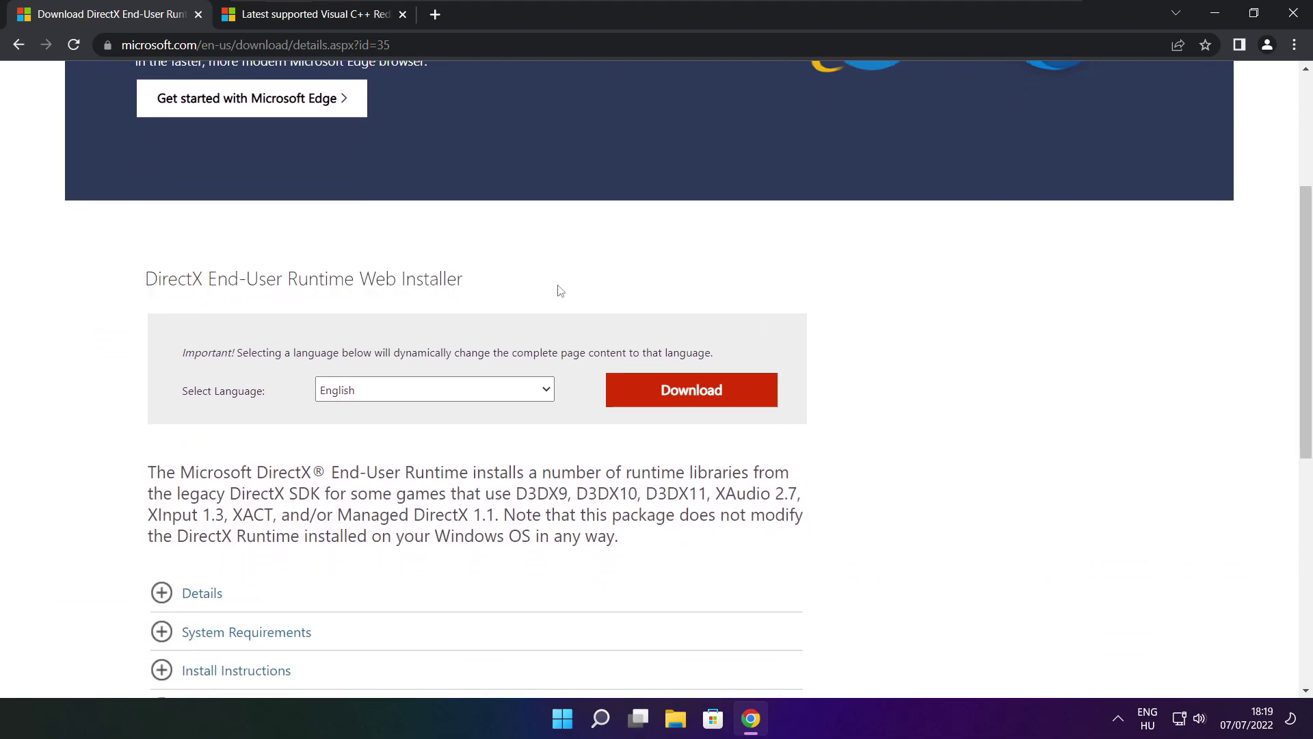
{"action": "left_click", "coordinate": [696, 395]}
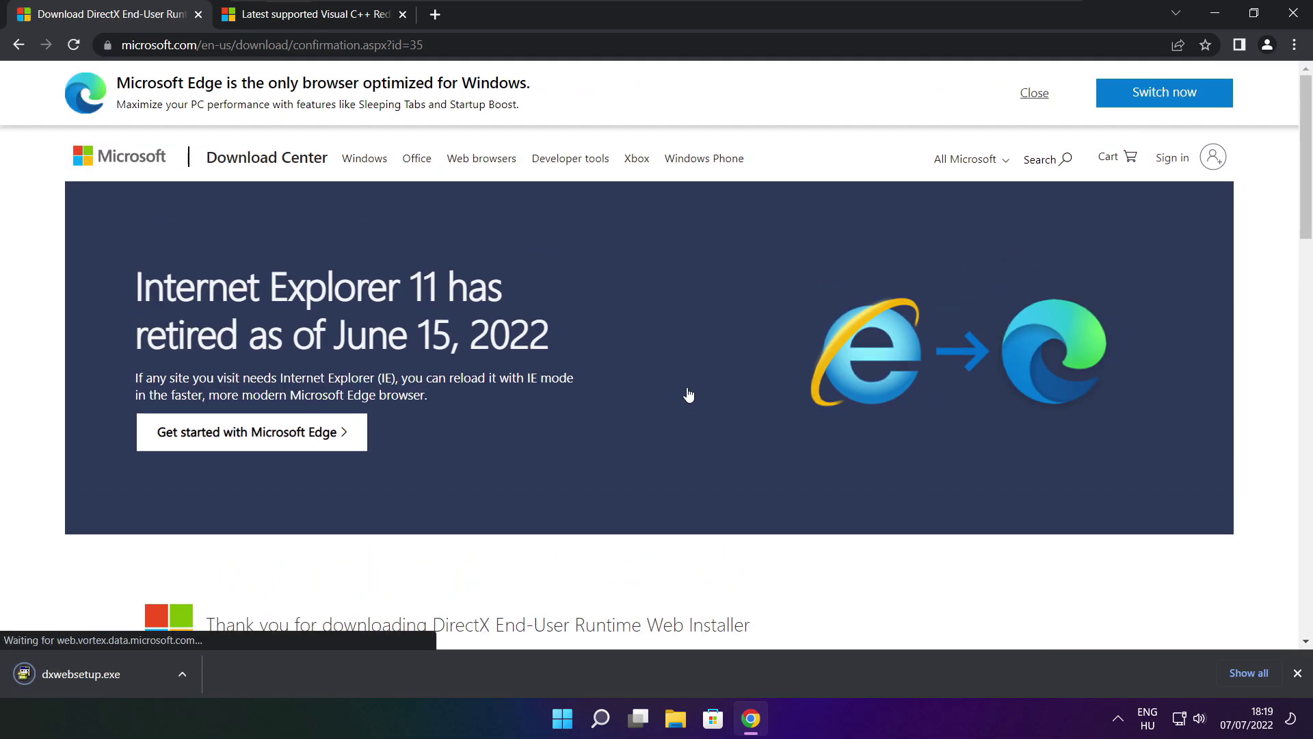
Run dxwebsetup.exe, accept the licence, skip the Bing Bar, and install the DirectX runtime through to Finish
{"action": "left_click", "coordinate": [123, 674]}
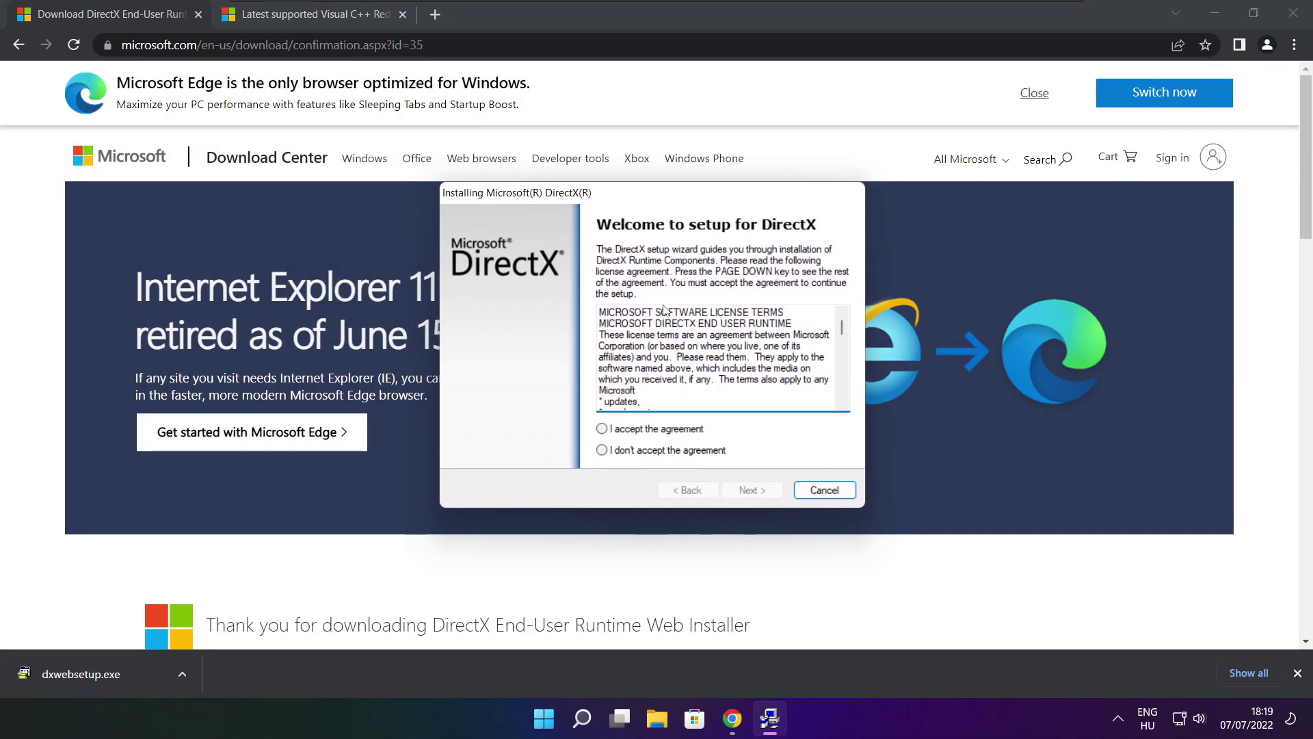
{"action": "left_click_drag", "start_coordinate": [842, 326], "coordinate": [843, 403]}
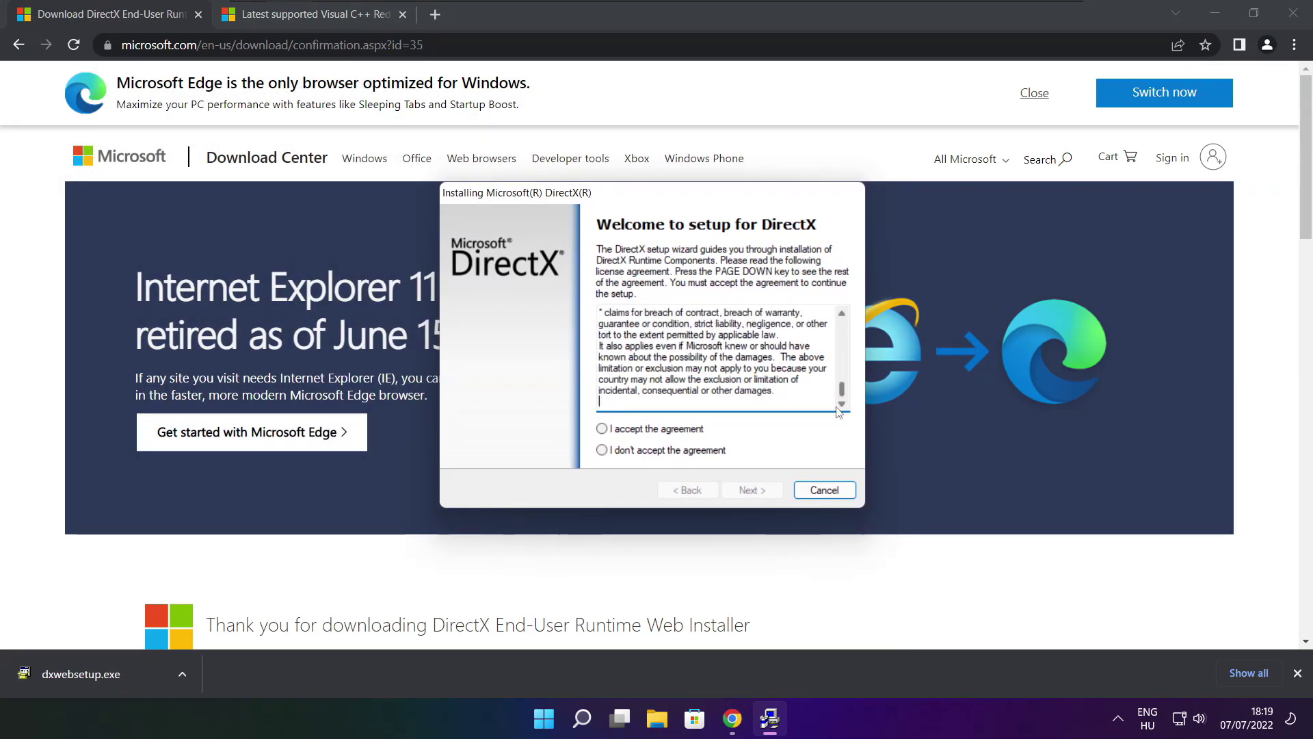
{"action": "left_click", "coordinate": [624, 430]}
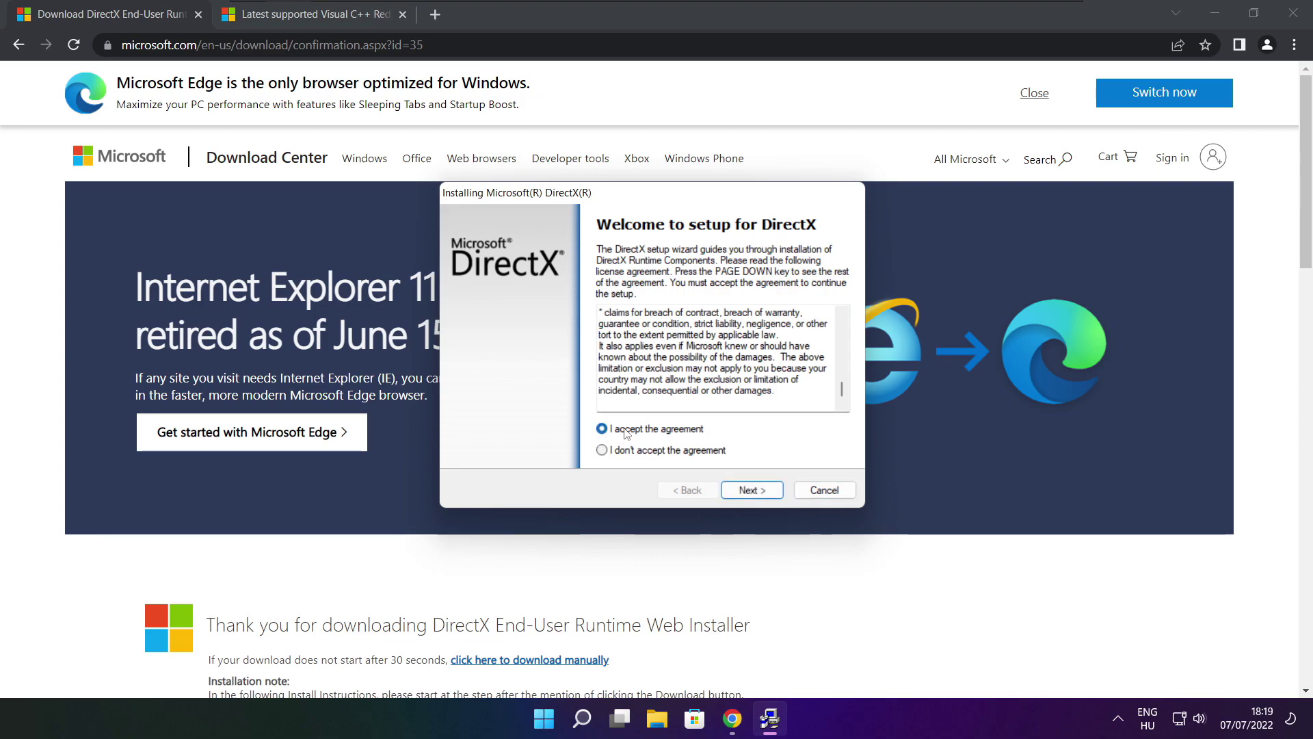
{"action": "left_click", "coordinate": [758, 492]}
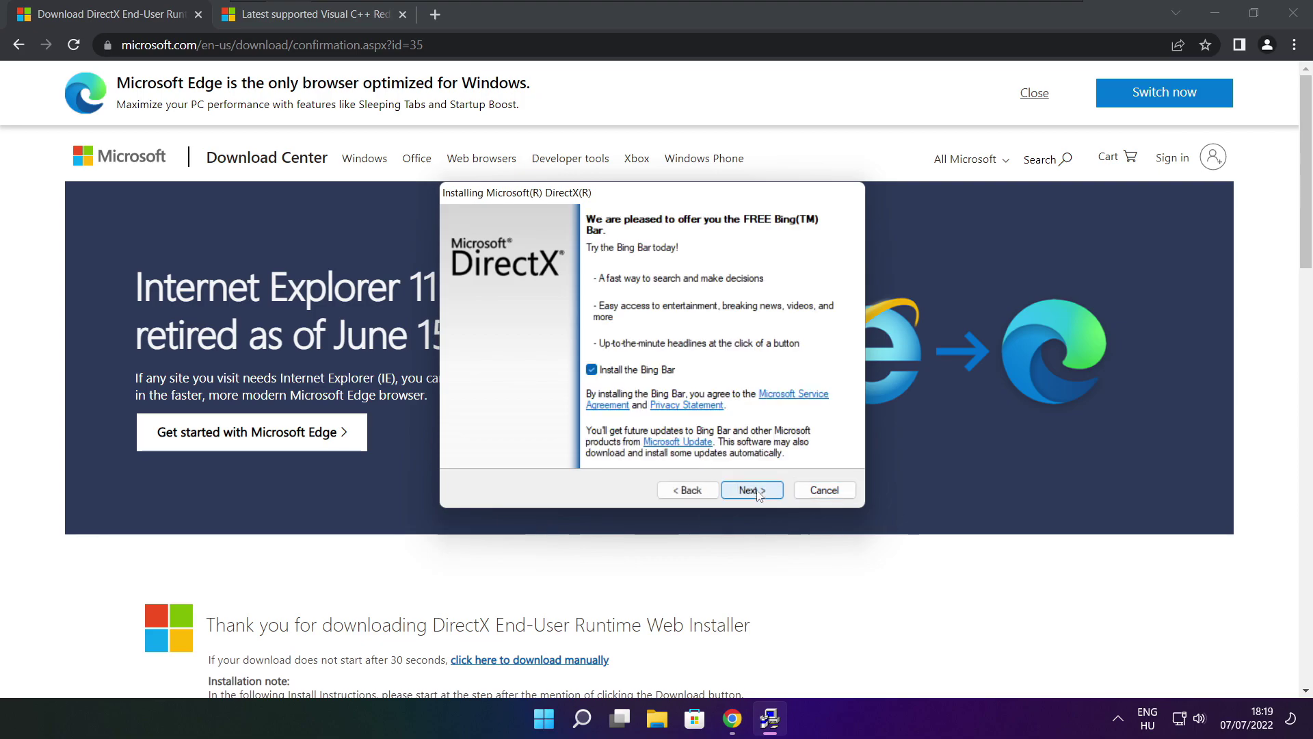
{"action": "left_click", "coordinate": [591, 370]}
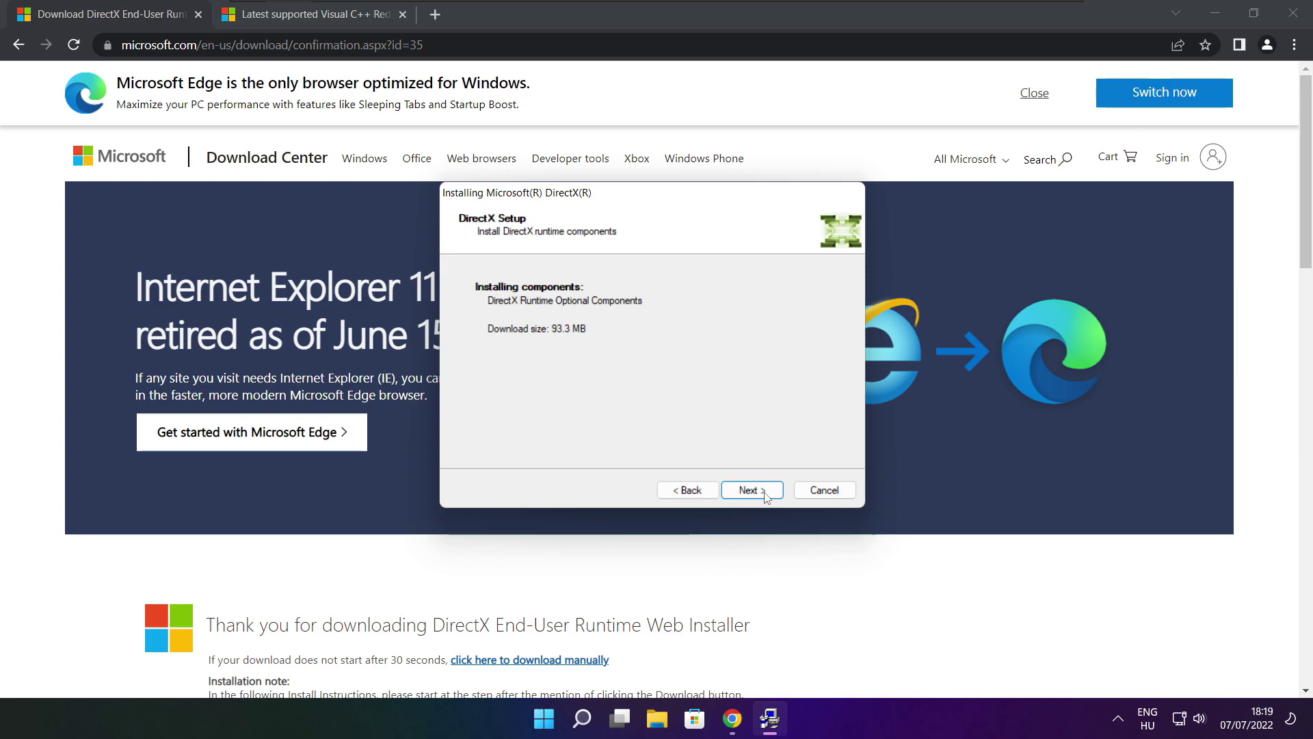
{"action": "left_click", "coordinate": [754, 492]}
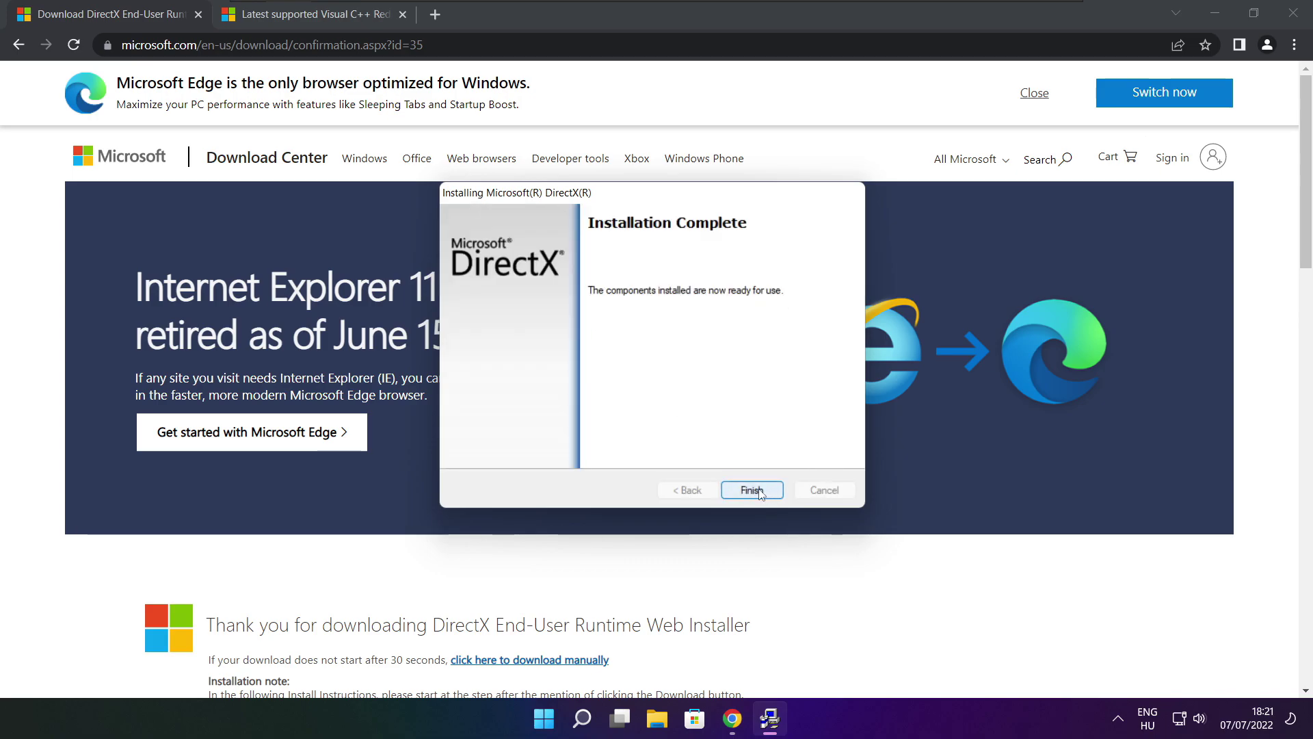
{"action": "left_click", "coordinate": [756, 490]}
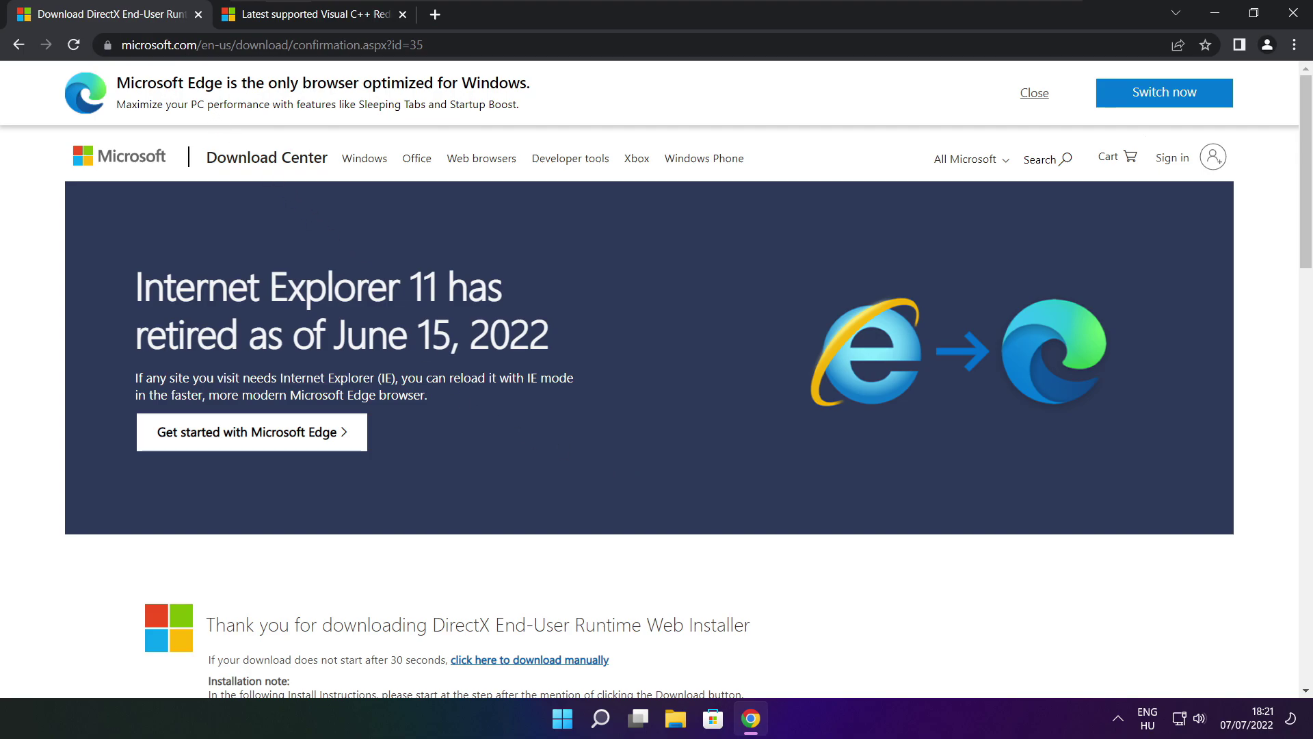